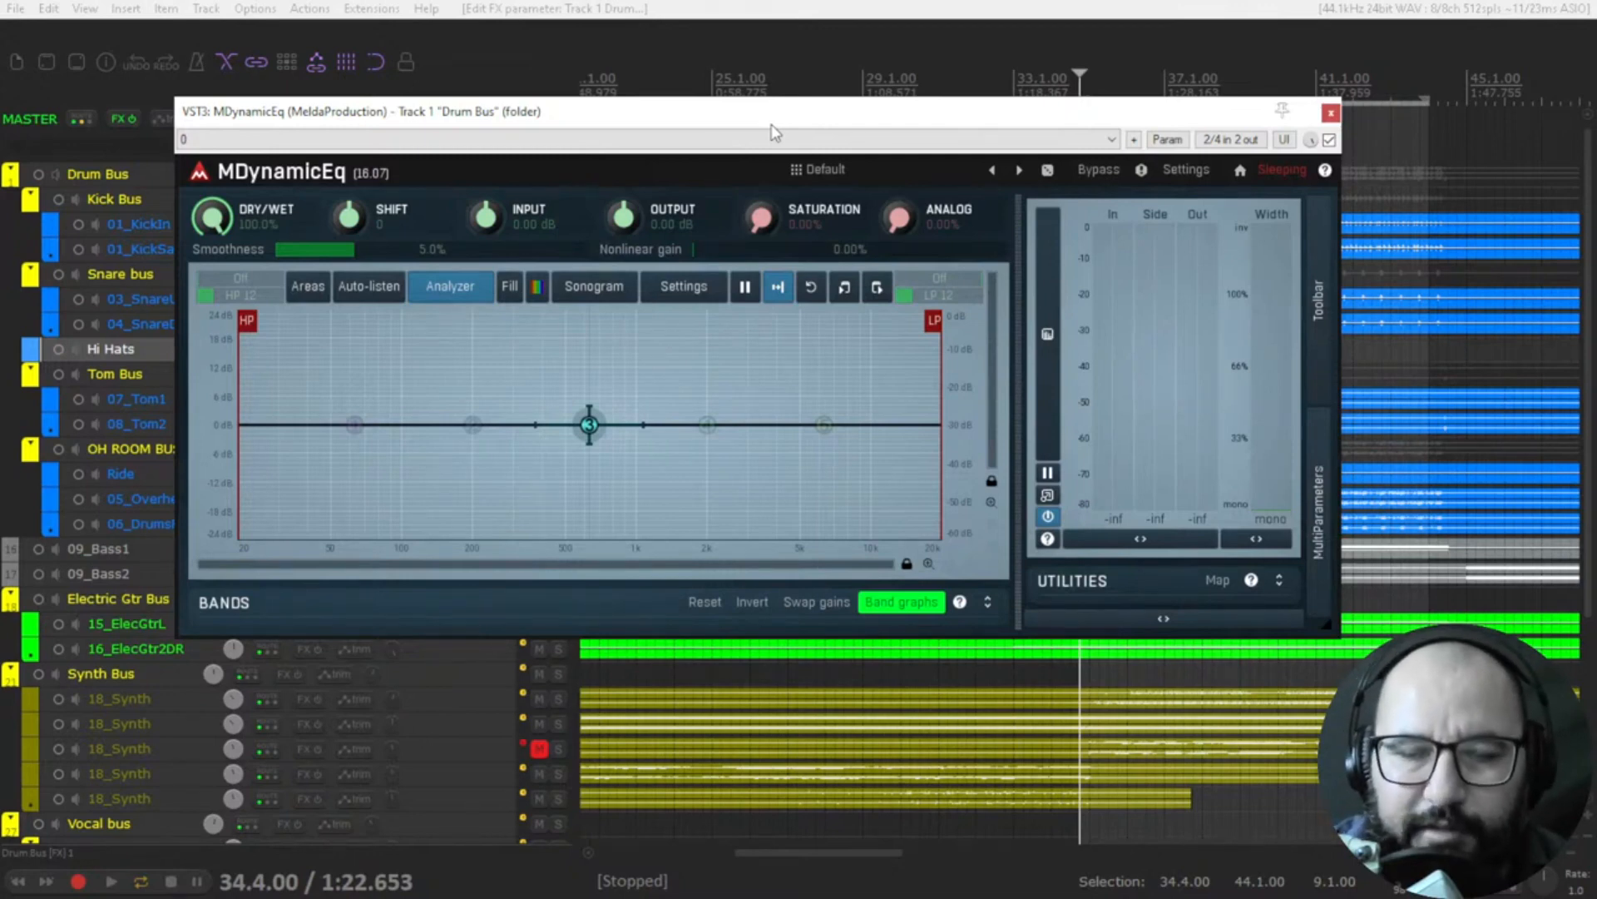
- Cut band 3 by about 3.8 dB near 645 Hz and open its settings clear of its graph handle
drag(773, 117, 793, 117)
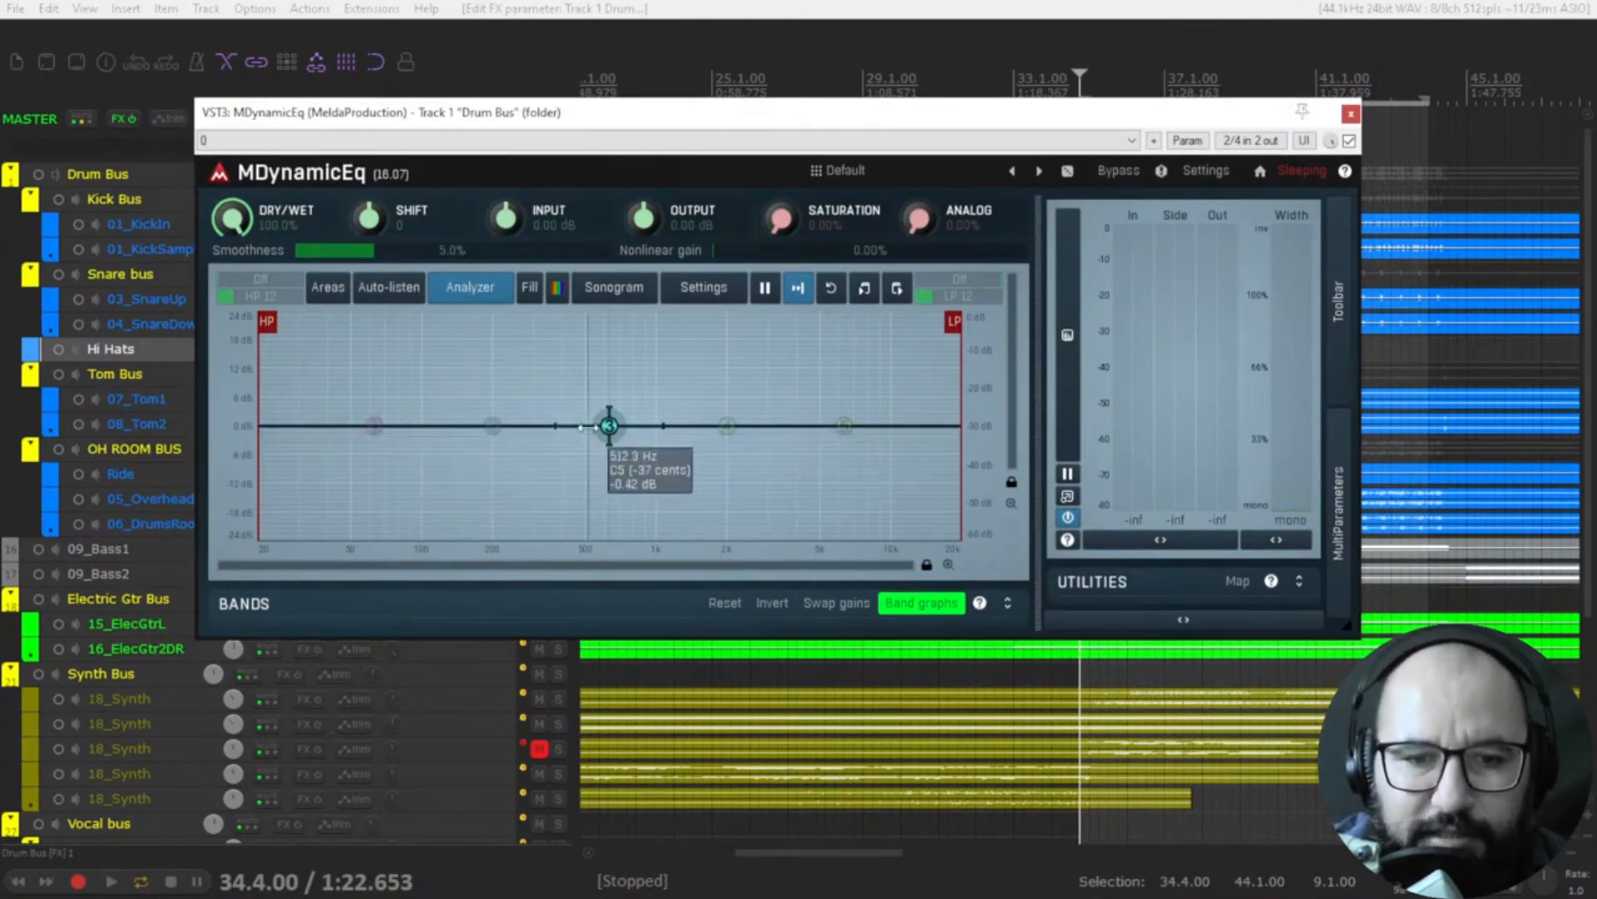
mouse_move(609, 426)
mouse_down()
mouse_move(613, 360)
mouse_move(589, 452)
mouse_move(621, 402)
mouse_move(607, 457)
mouse_move(619, 404)
mouse_move(612, 444)
mouse_up()
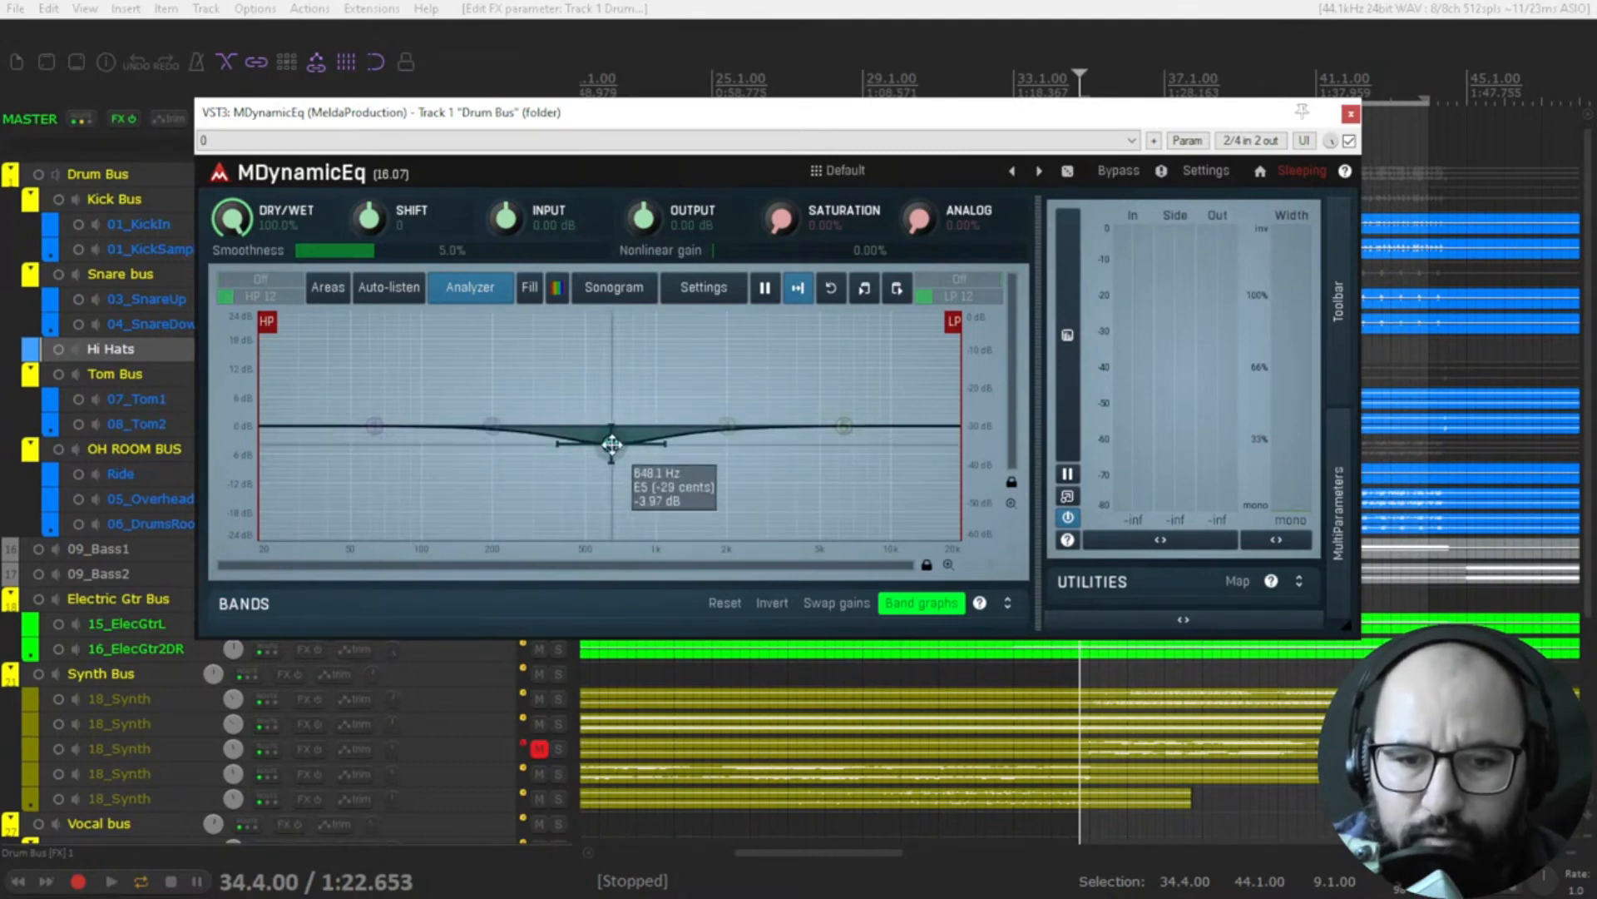
double_click(611, 443)
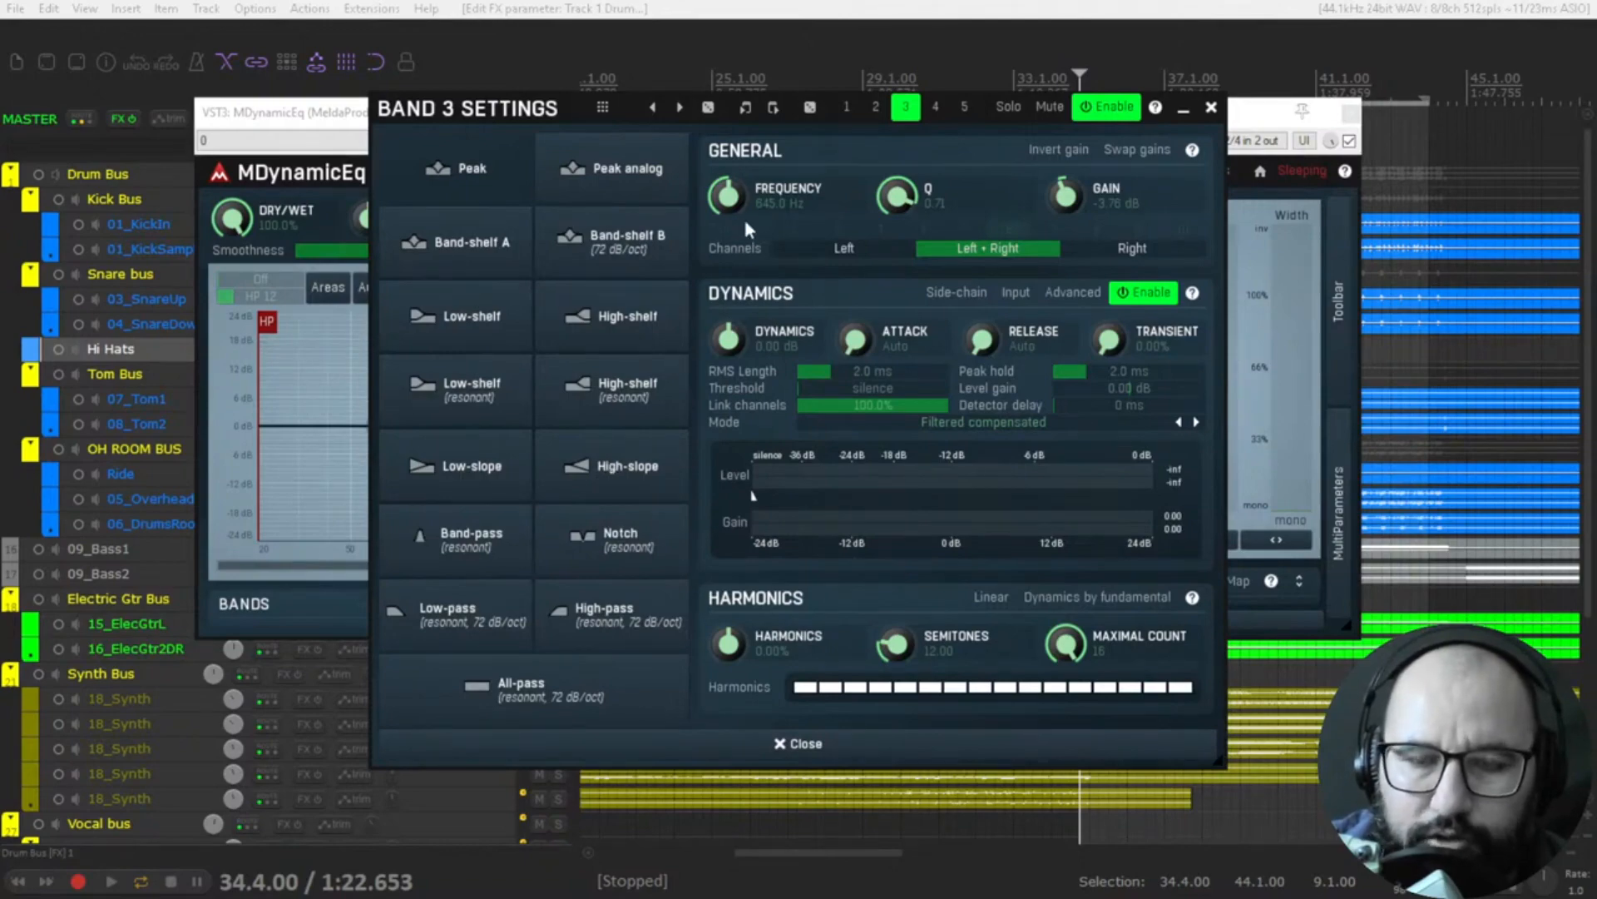
drag(495, 117, 784, 72)
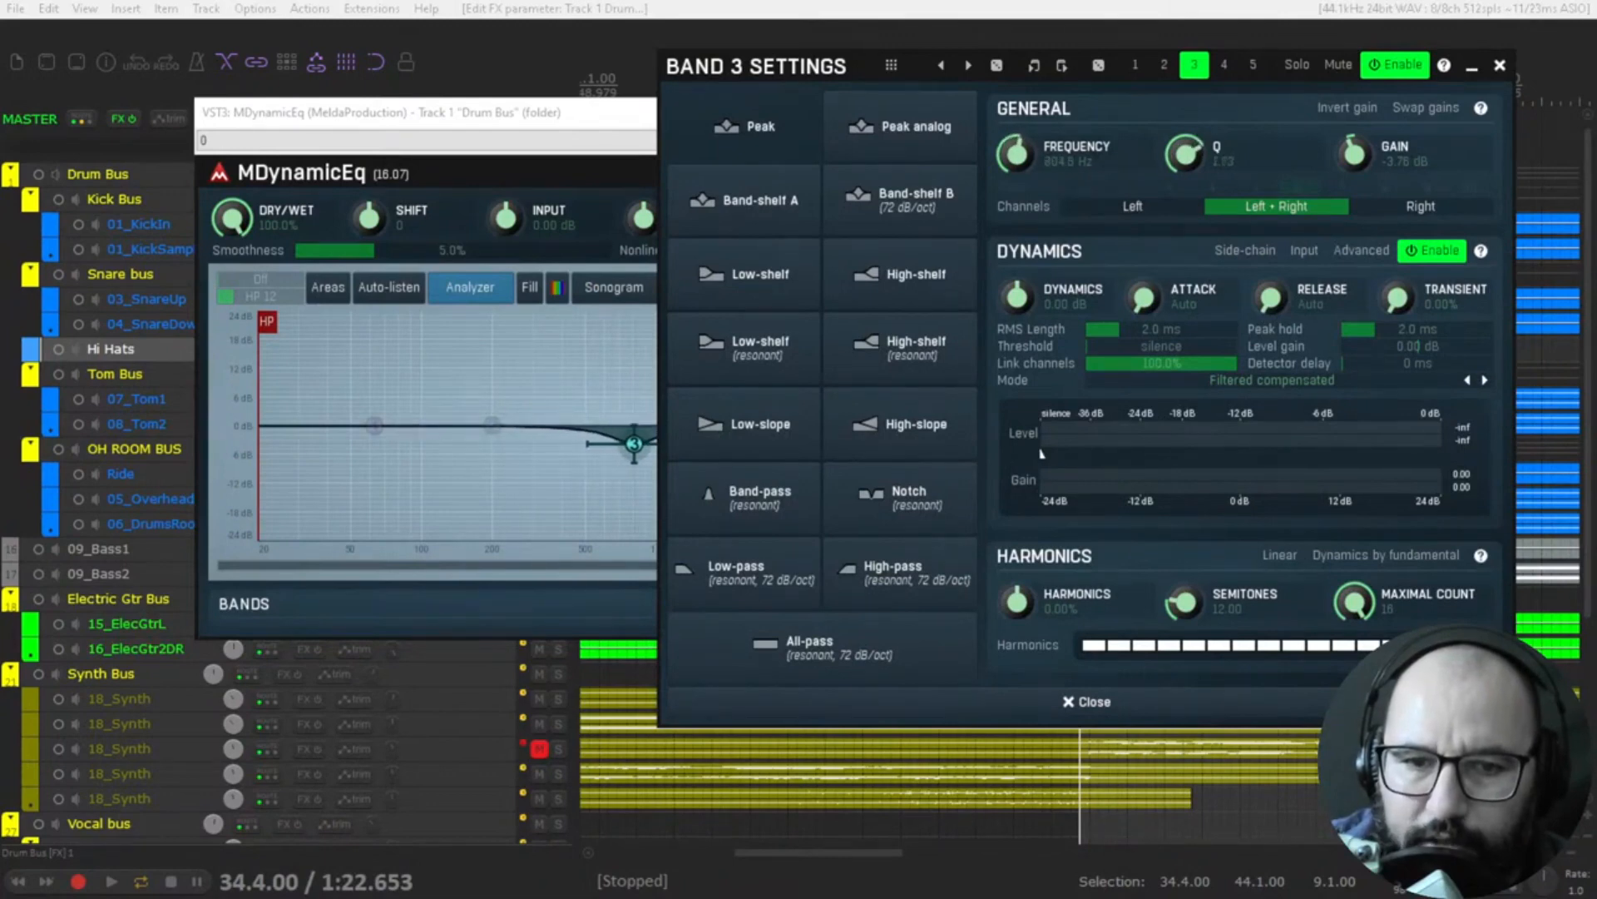
- Try several boosts and cuts on band 3, leaving it nearly flat at about 538 Hz with Q 1.37
drag(634, 470, 634, 416)
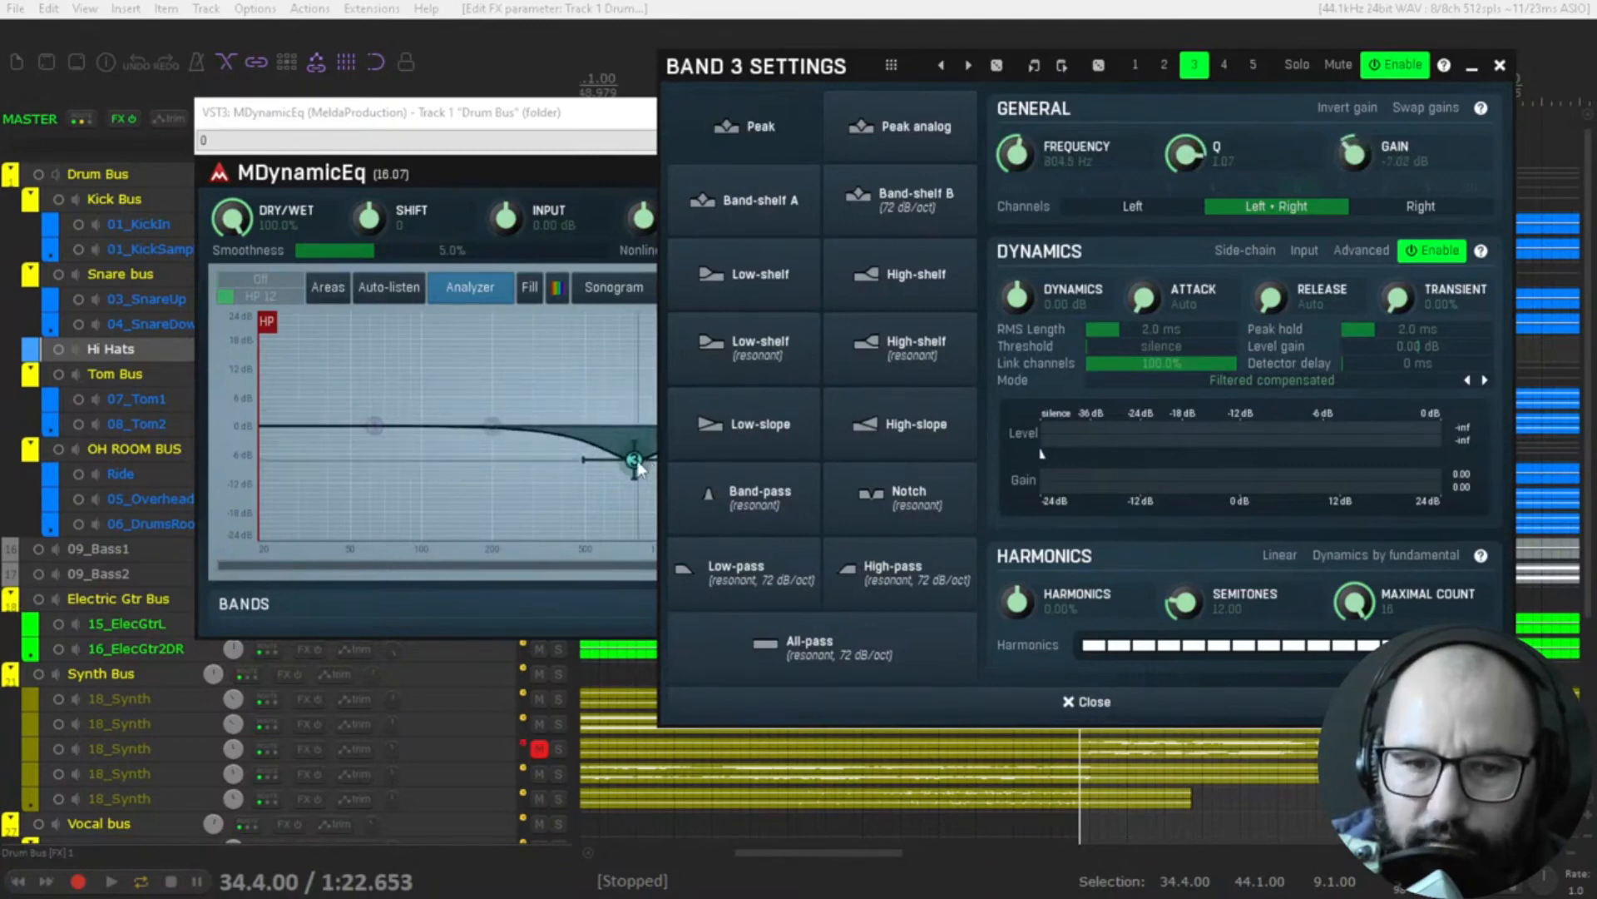
click(1500, 68)
drag(634, 460, 636, 393)
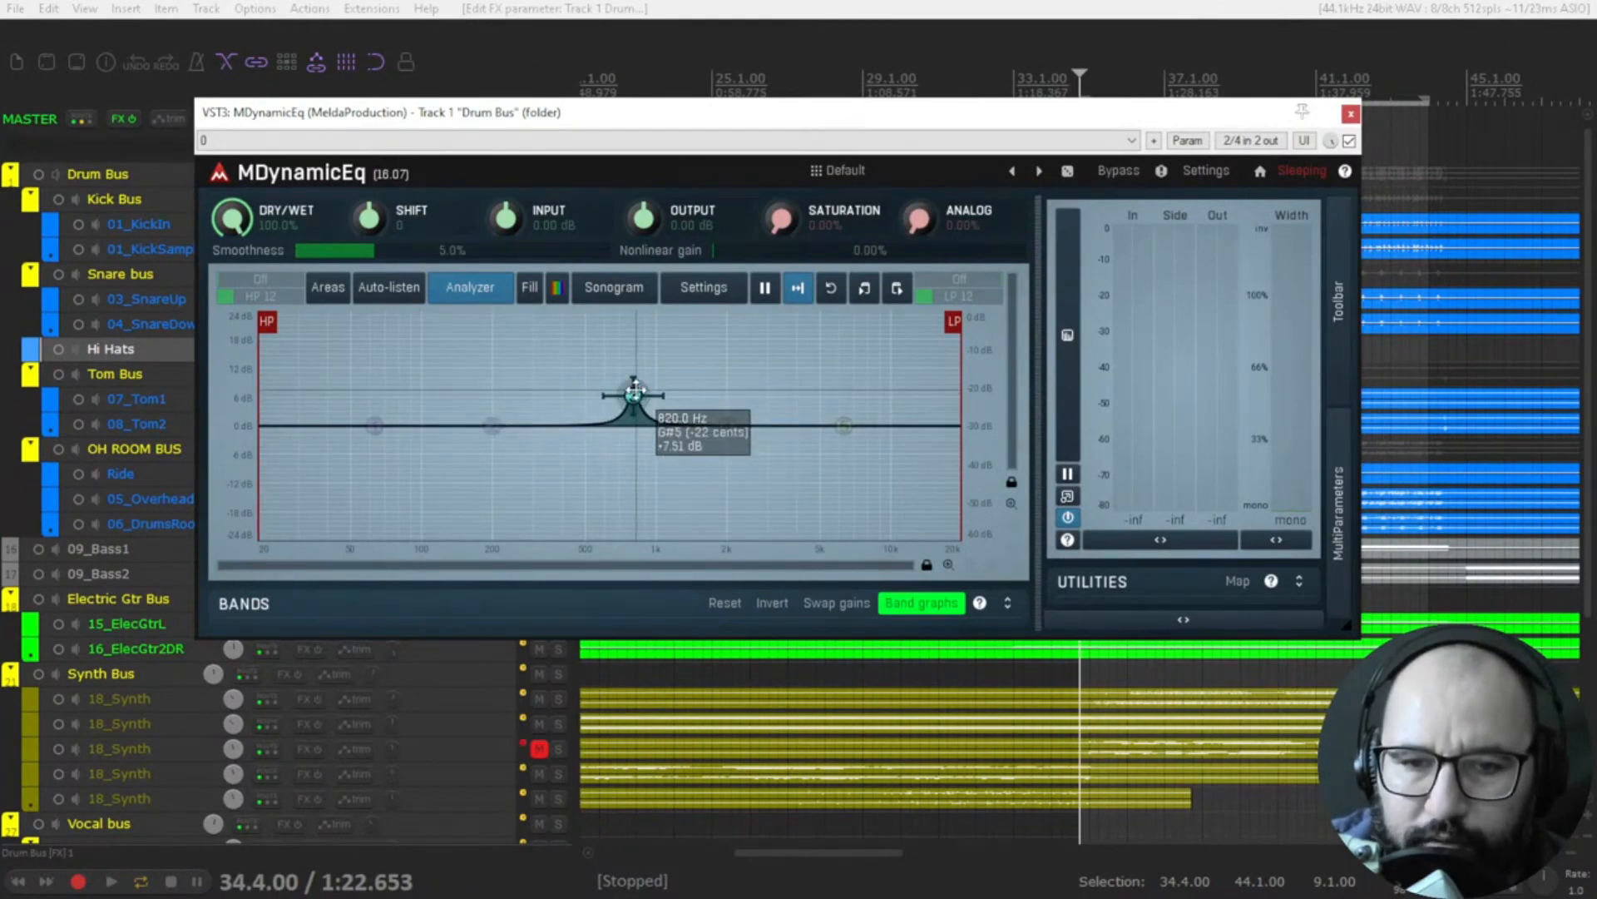
drag(635, 389, 607, 456)
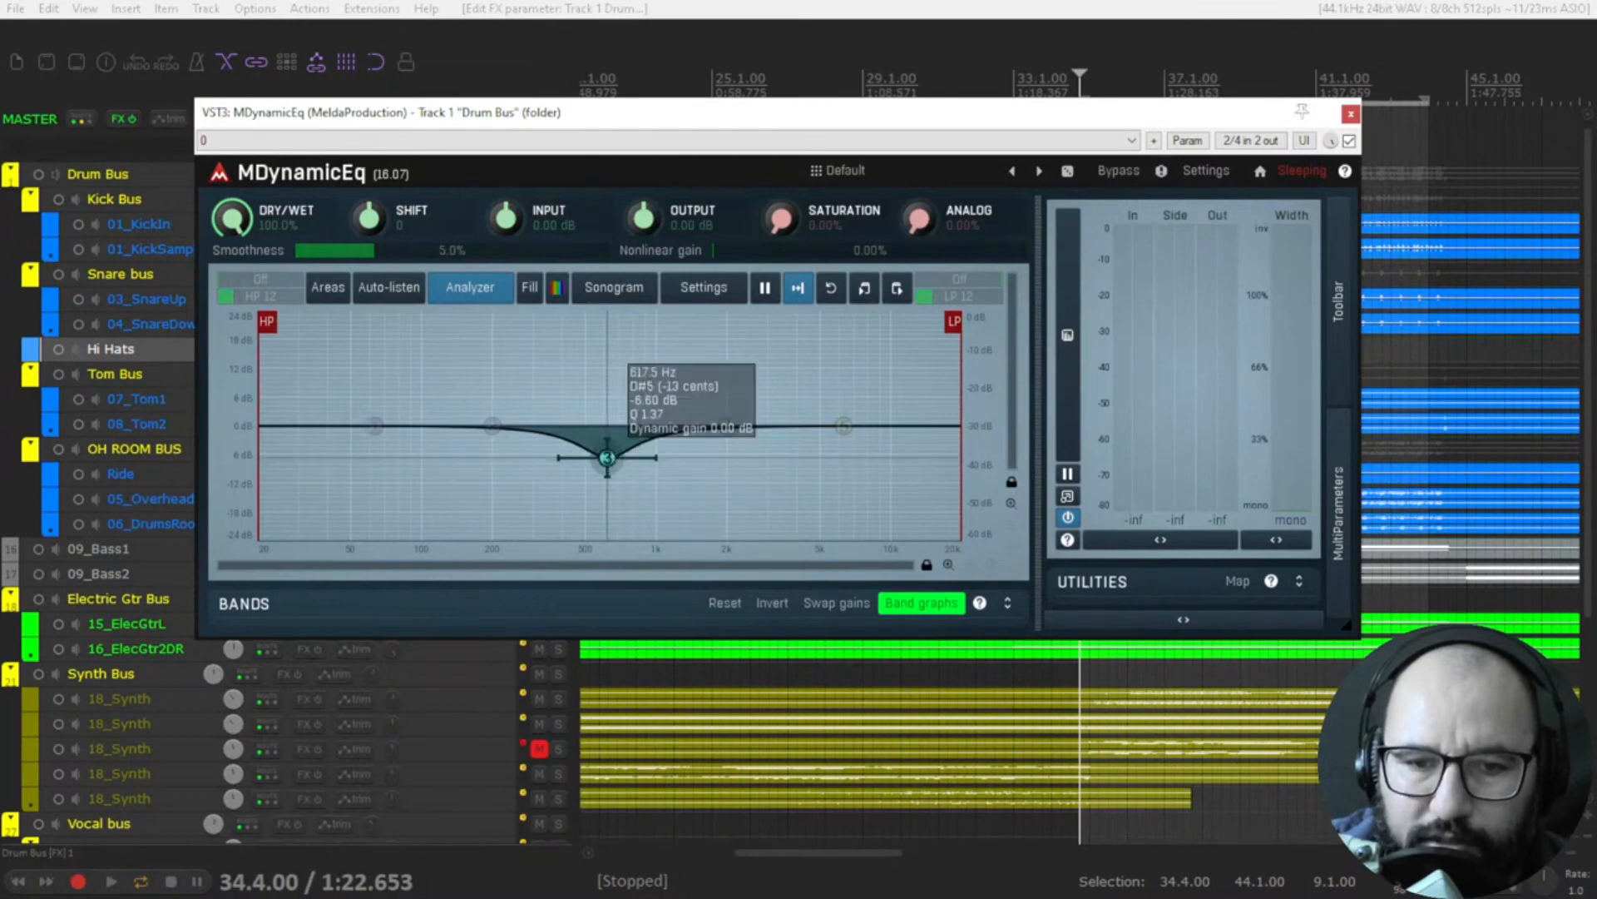
drag(608, 457, 594, 425)
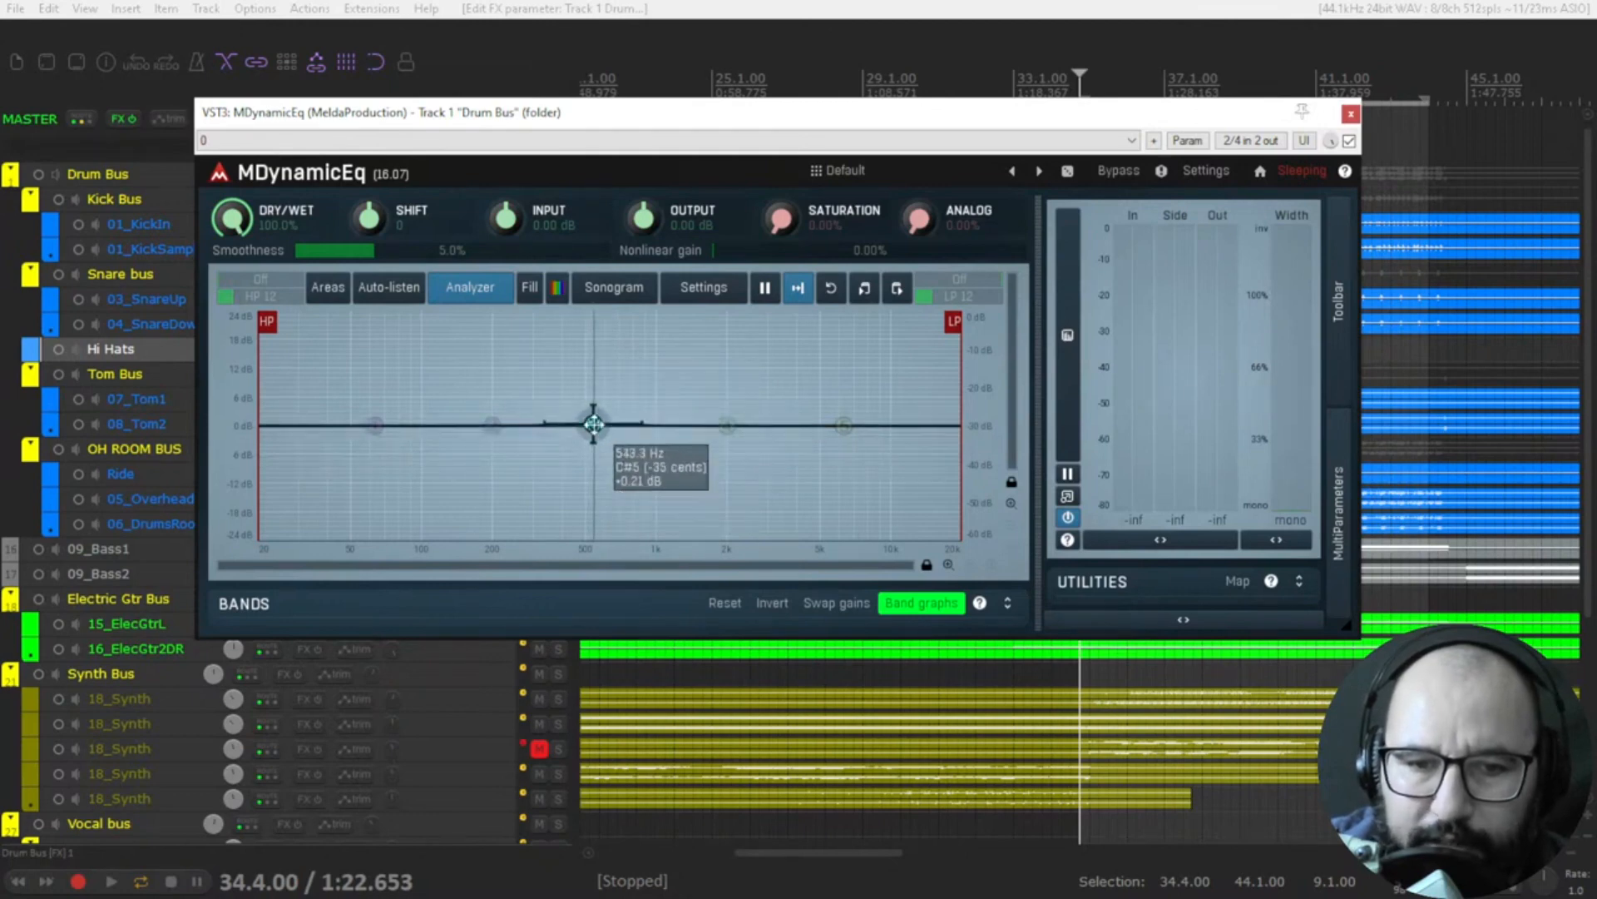
- Look through the settings of bands 3 and 1, and check the high-pass and low-pass handles on the graph
double_click(593, 425)
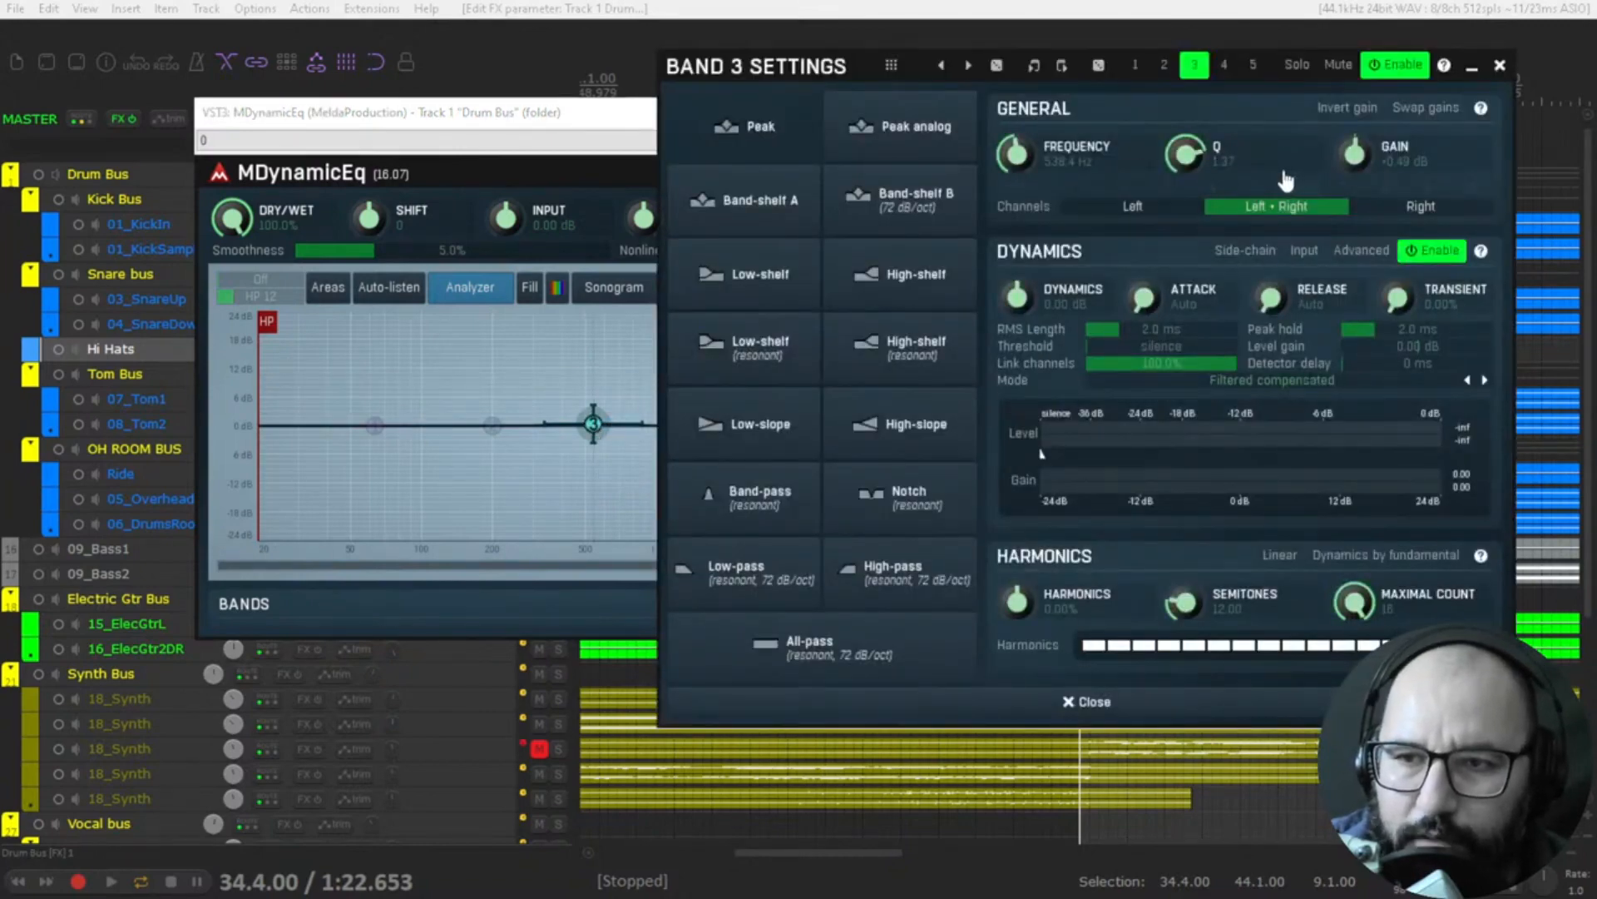
click(1136, 66)
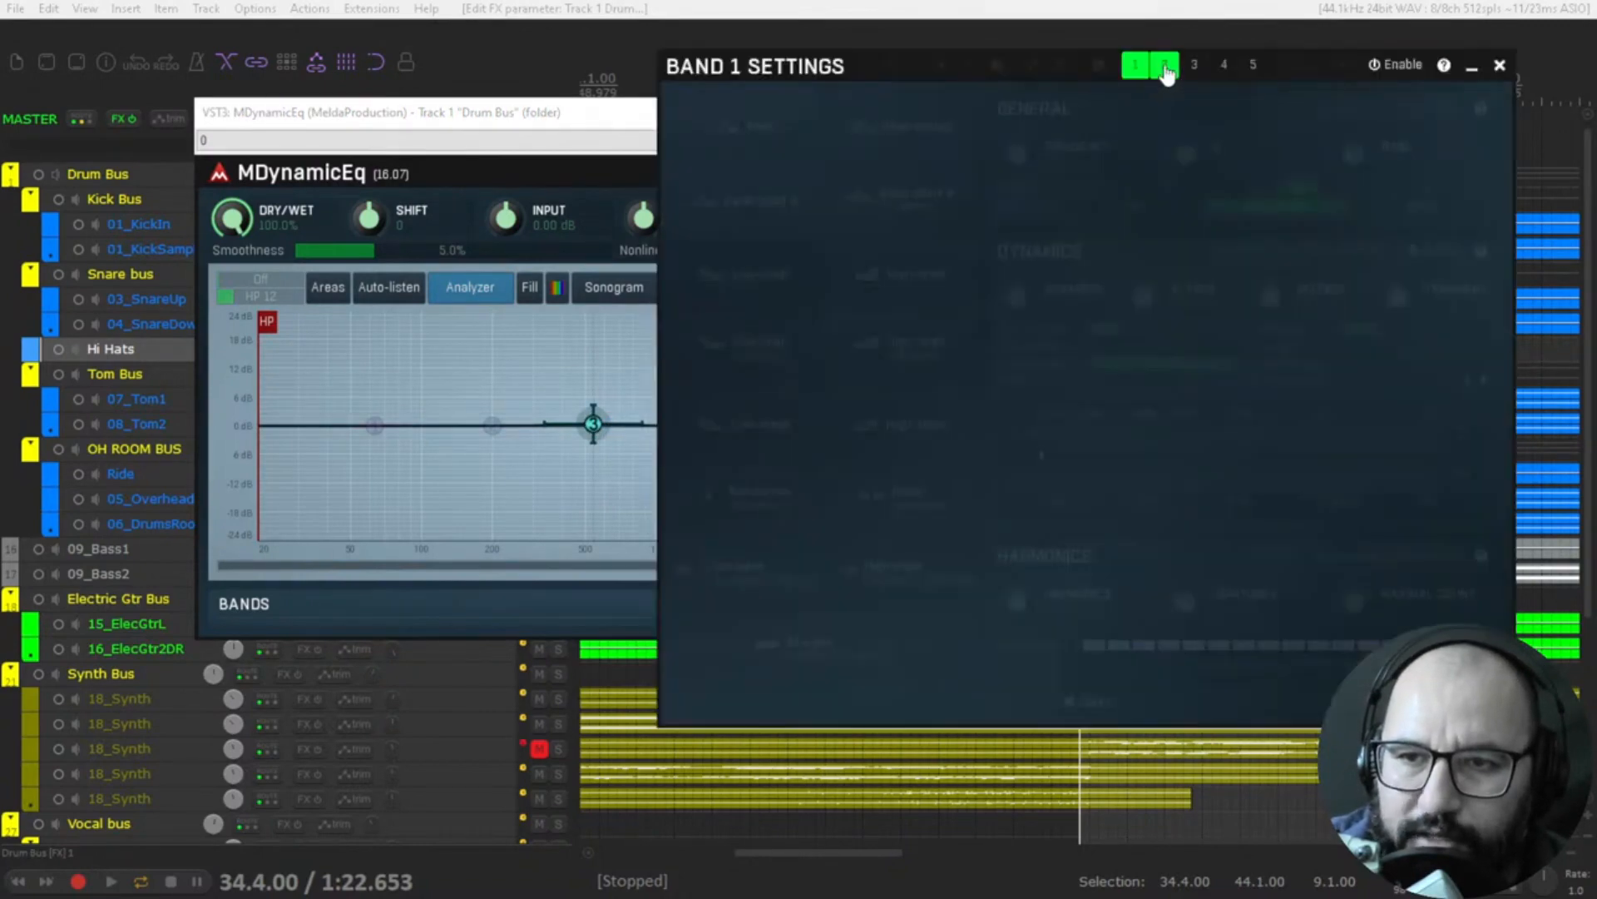
click(1192, 67)
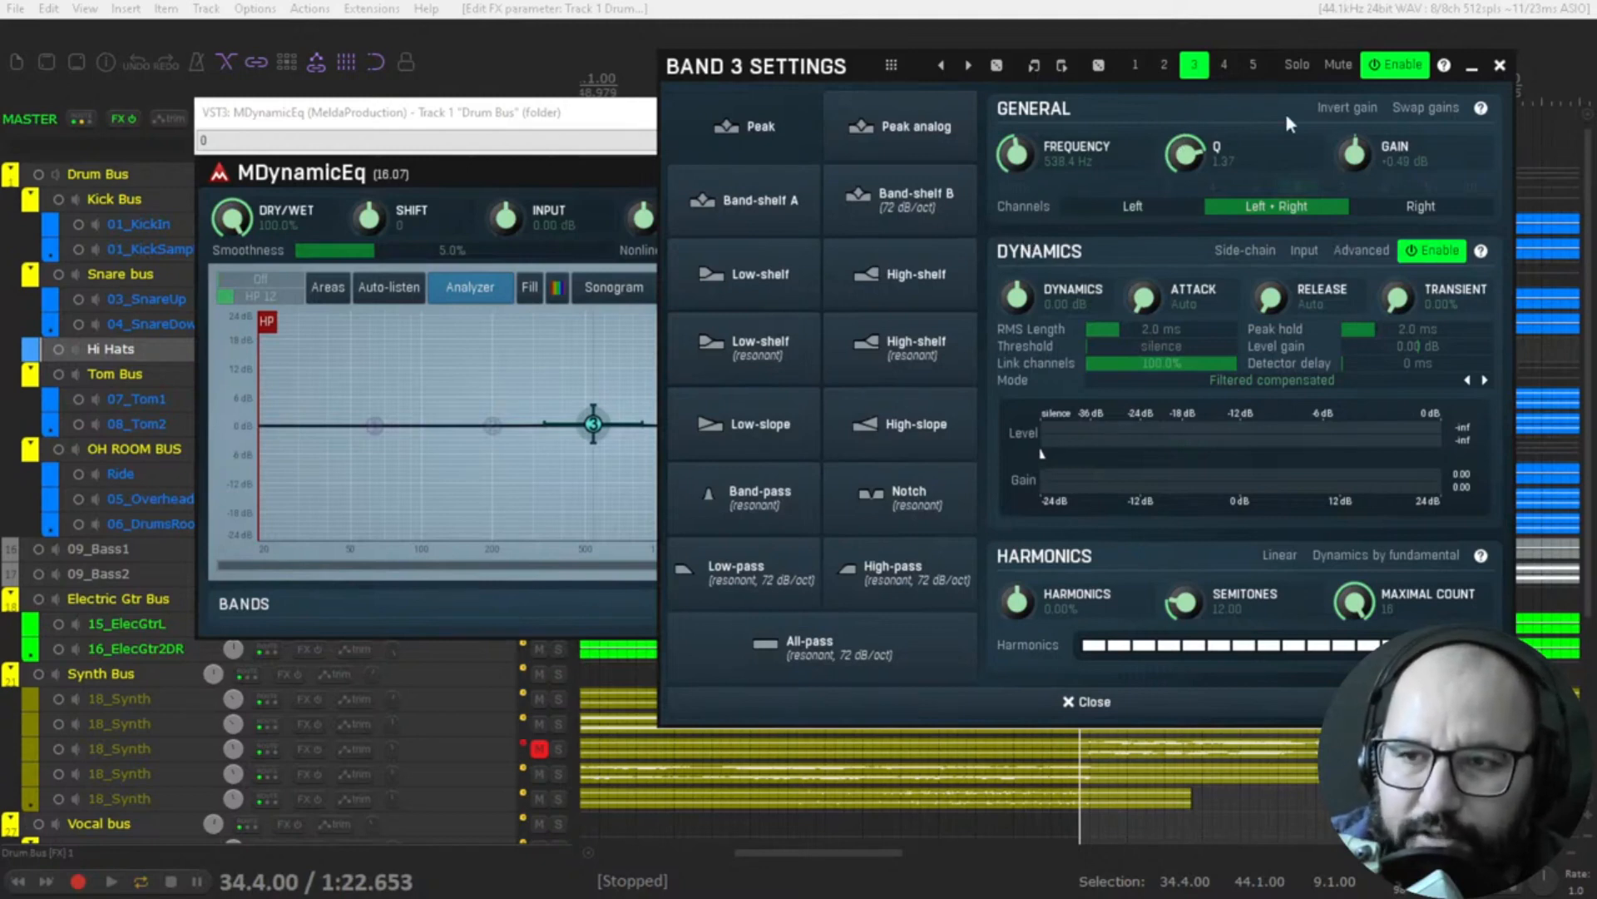
click(1501, 66)
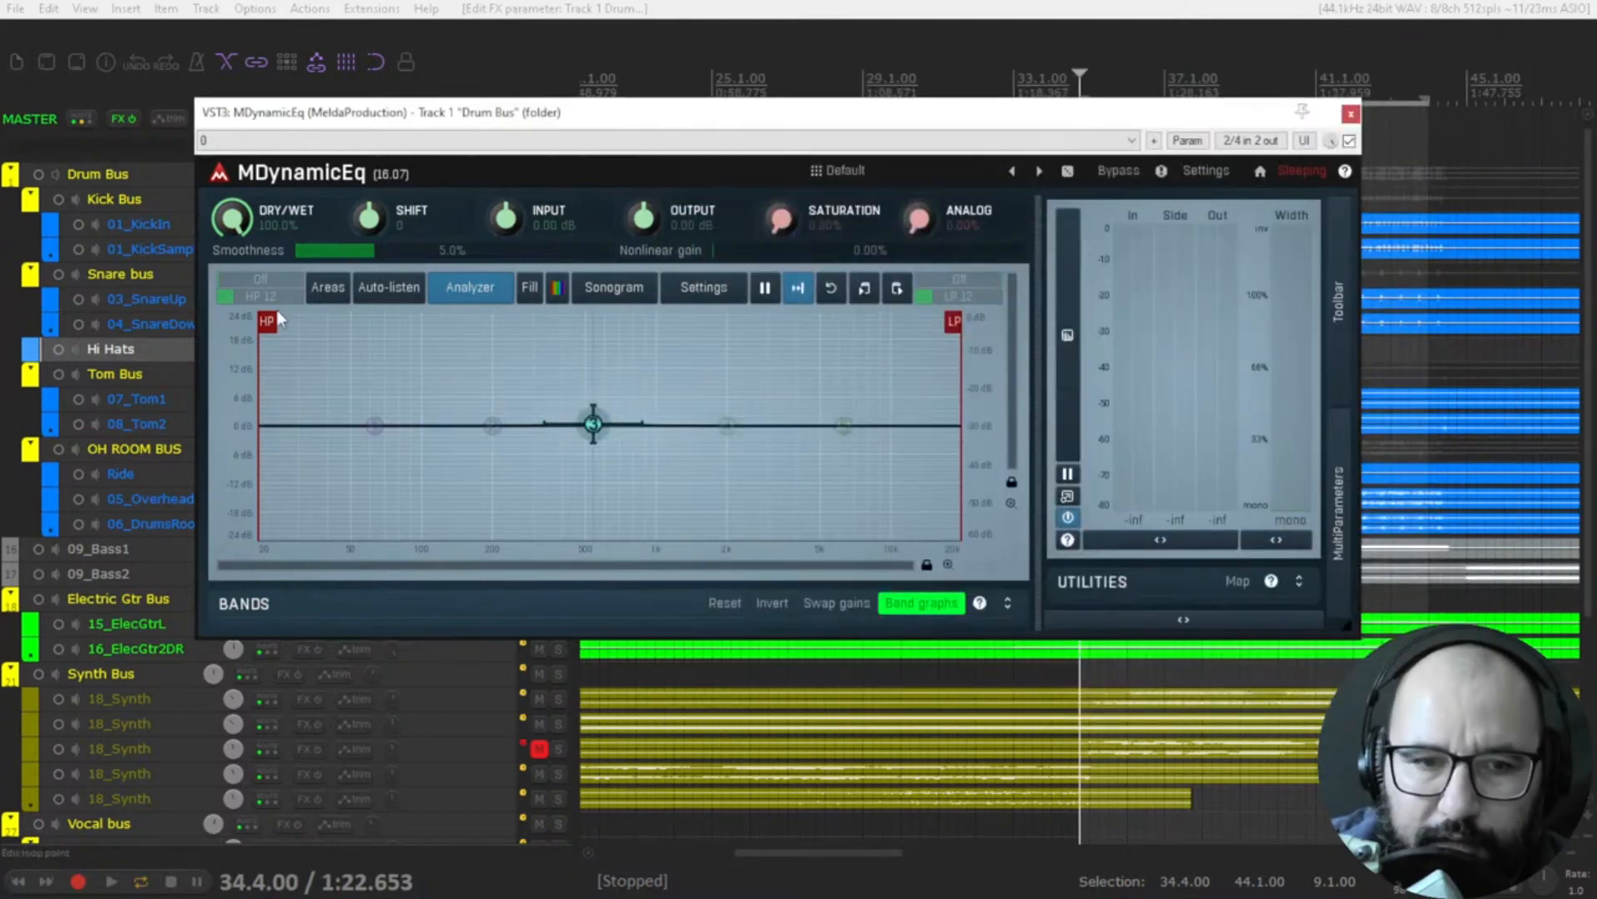
mouse_move(280, 319)
mouse_down()
mouse_move(348, 320)
mouse_move(260, 320)
mouse_up()
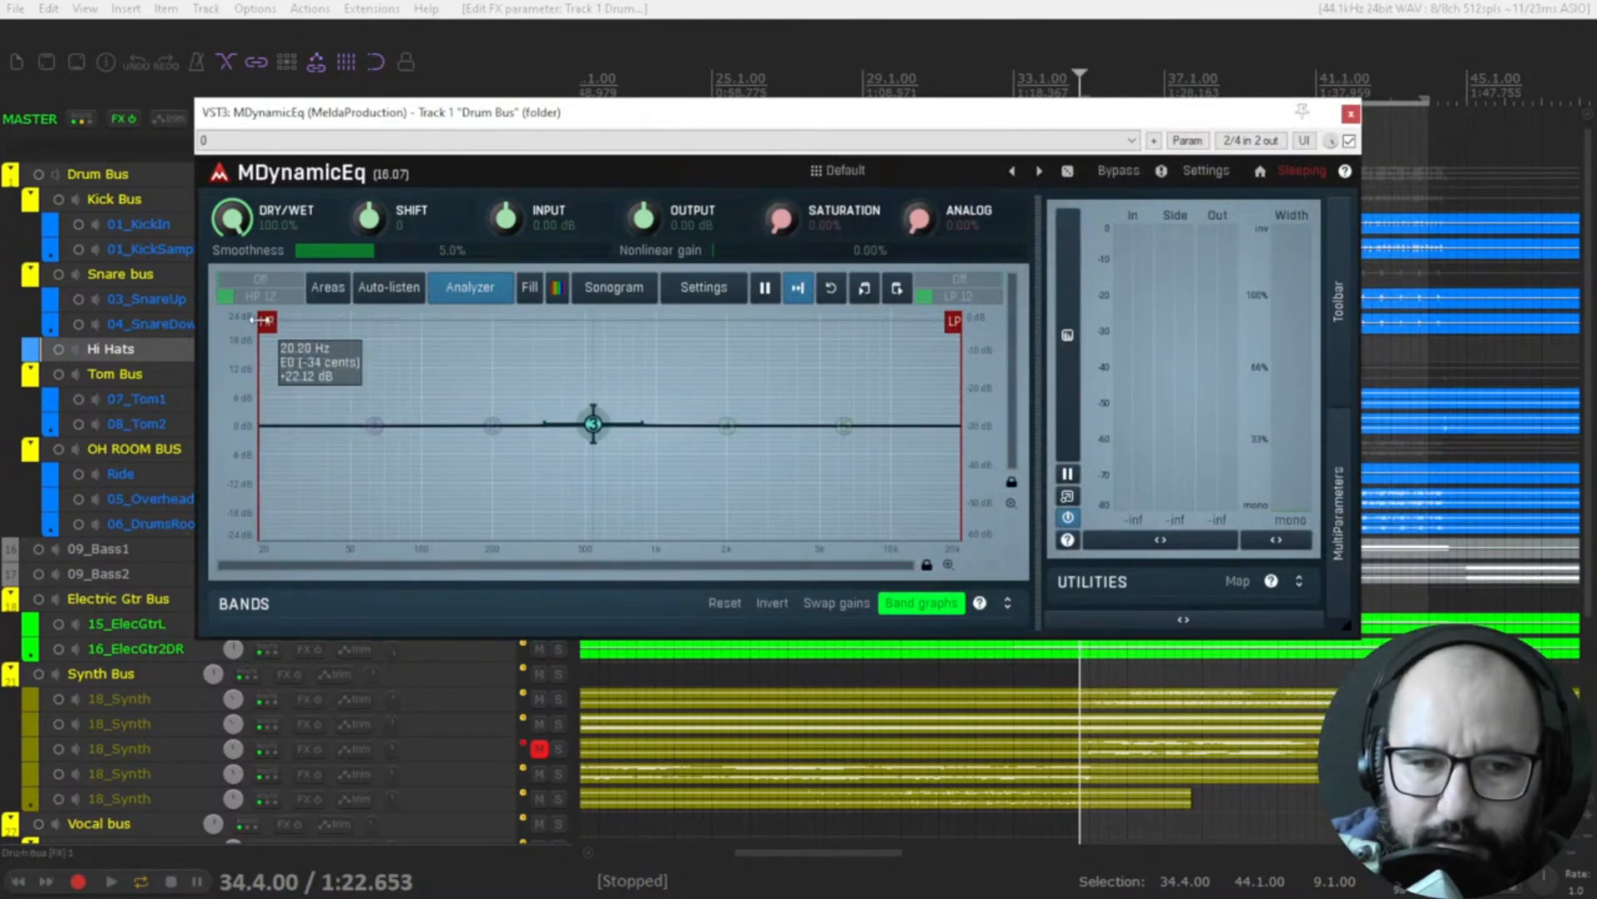
mouse_move(954, 321)
mouse_down()
mouse_move(837, 327)
mouse_move(965, 321)
mouse_up()
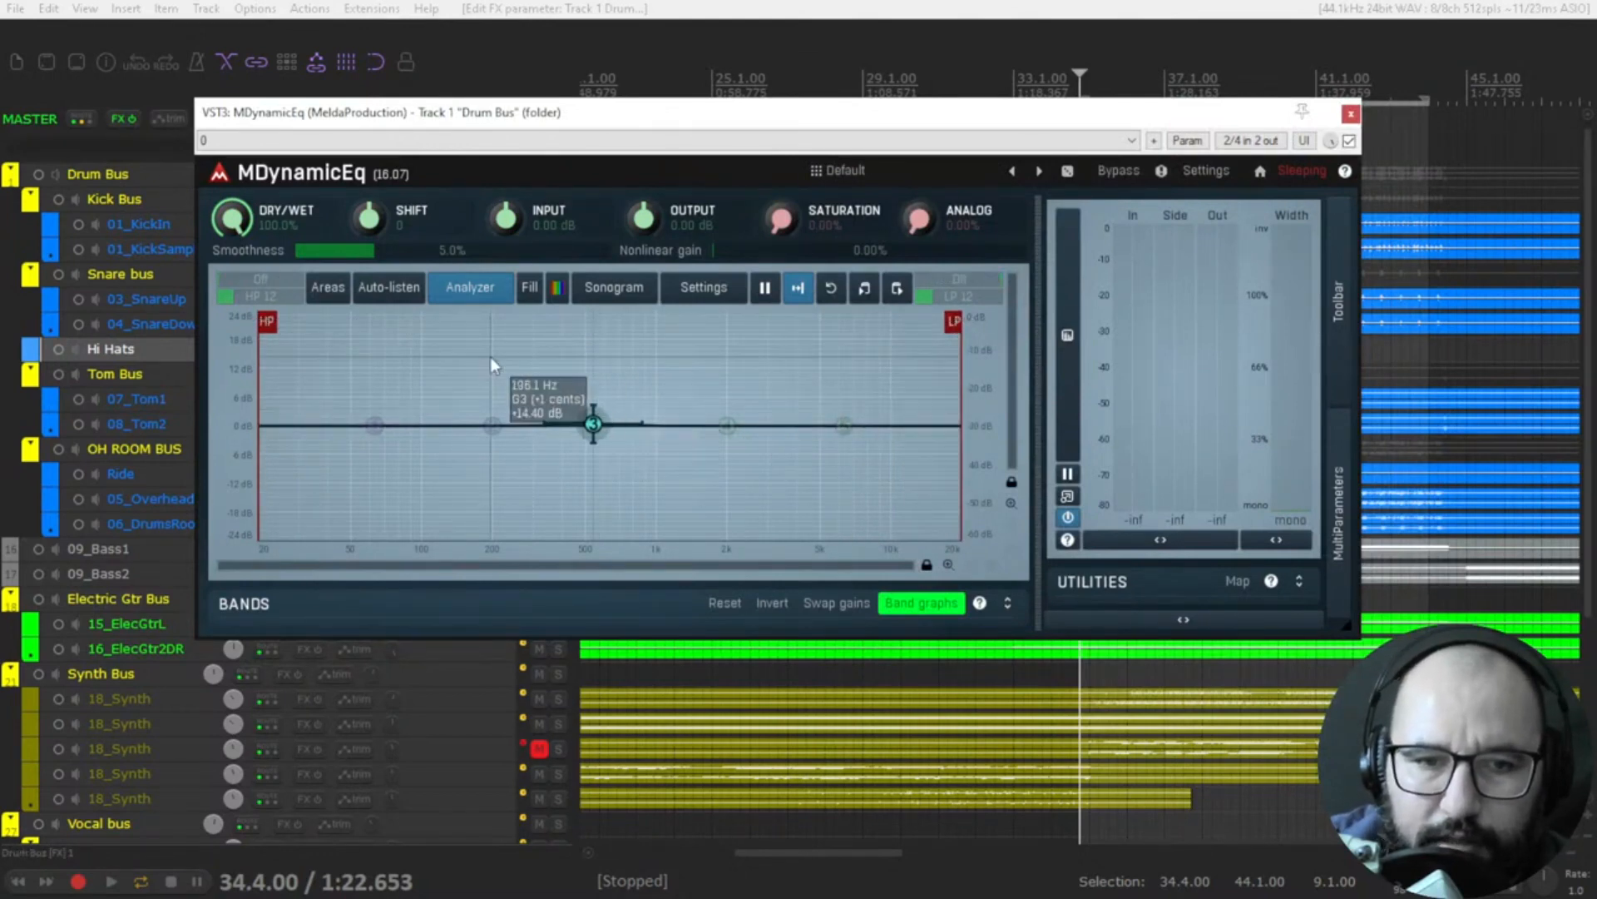
- Start playback and boost band 3 by about 6 dB near 600 Hz
mouse_move(593, 424)
mouse_down()
mouse_move(582, 391)
mouse_move(585, 434)
mouse_move(584, 385)
mouse_move(586, 400)
mouse_up()
key(space)
click(374, 293)
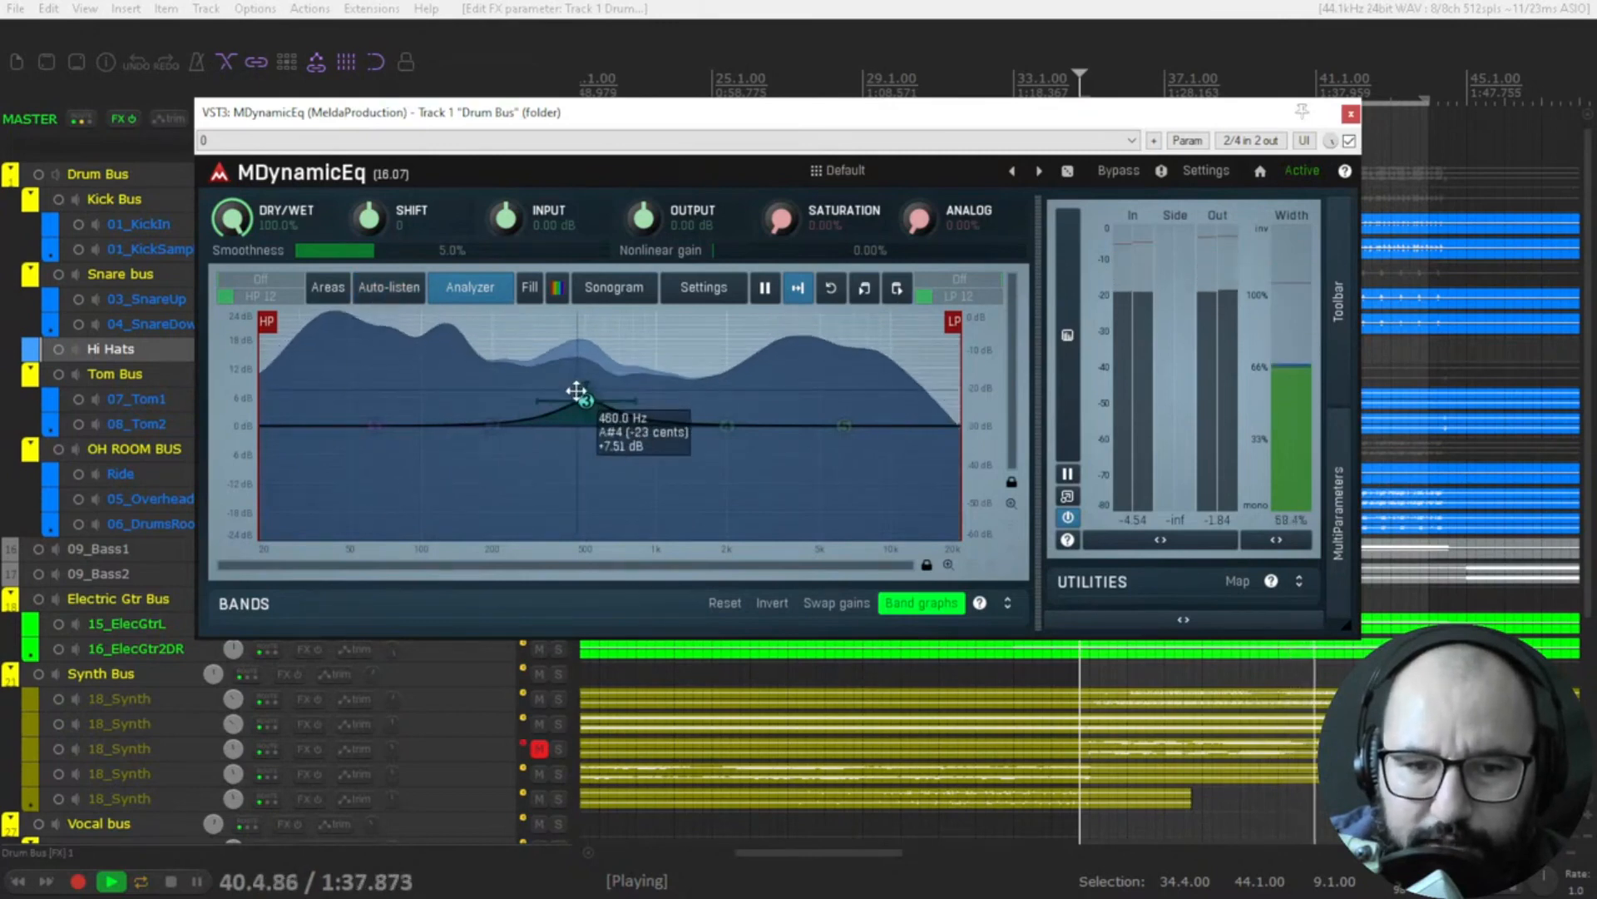
mouse_move(586, 400)
mouse_down()
mouse_move(580, 453)
mouse_move(604, 396)
mouse_up()
- Switch the analyzer off and on again, and give its spectrum rainbow colouring
click(466, 288)
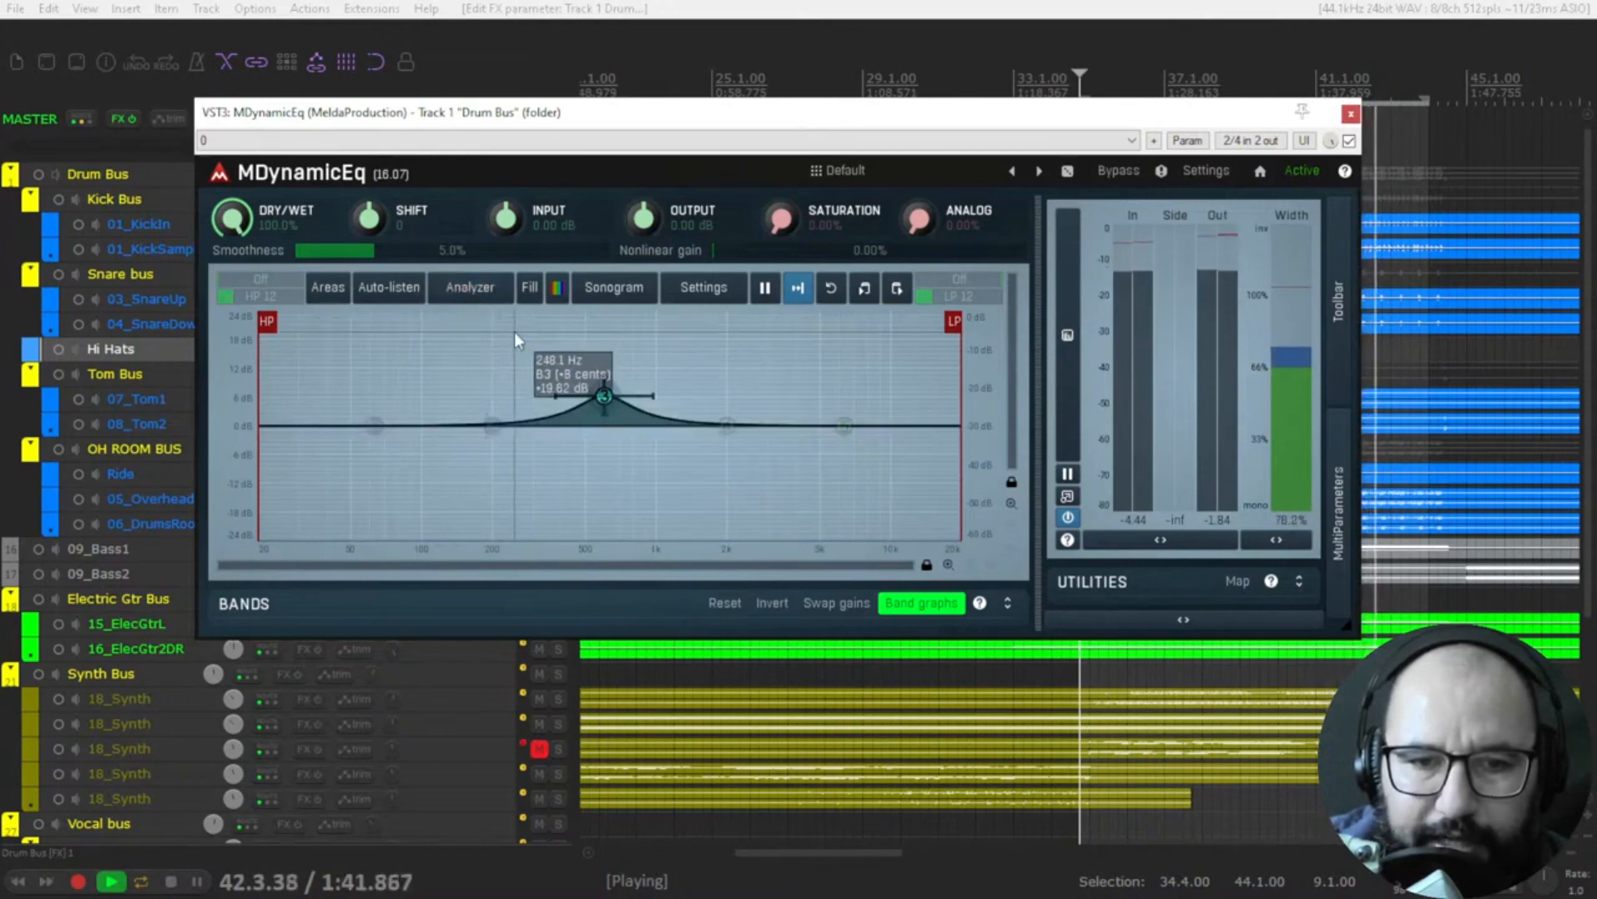
click(482, 291)
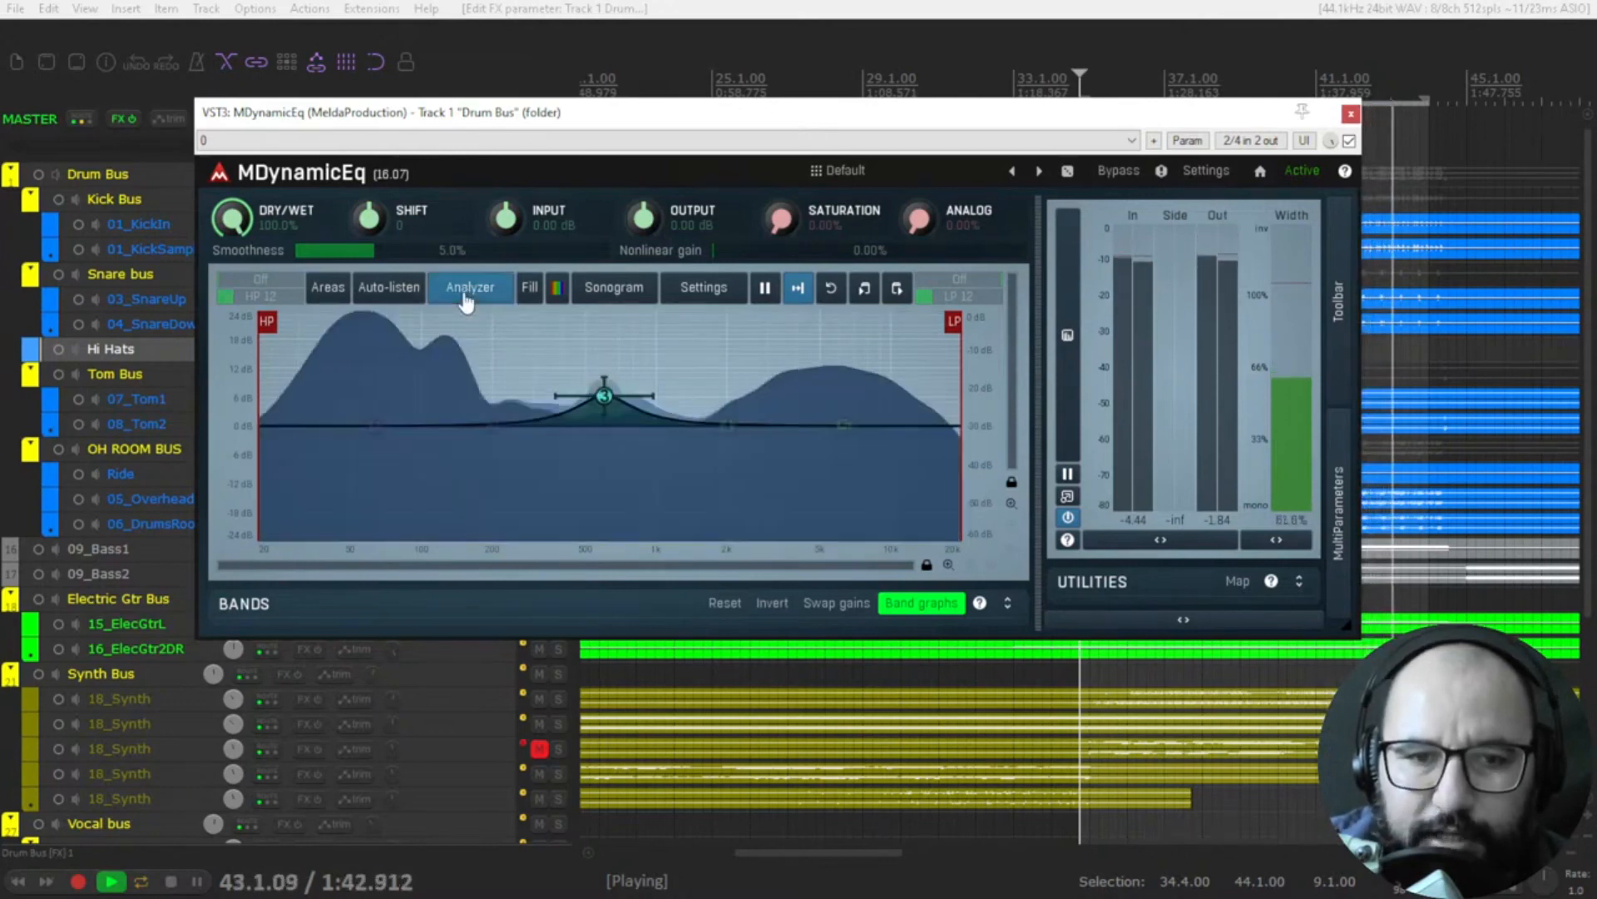
click(556, 289)
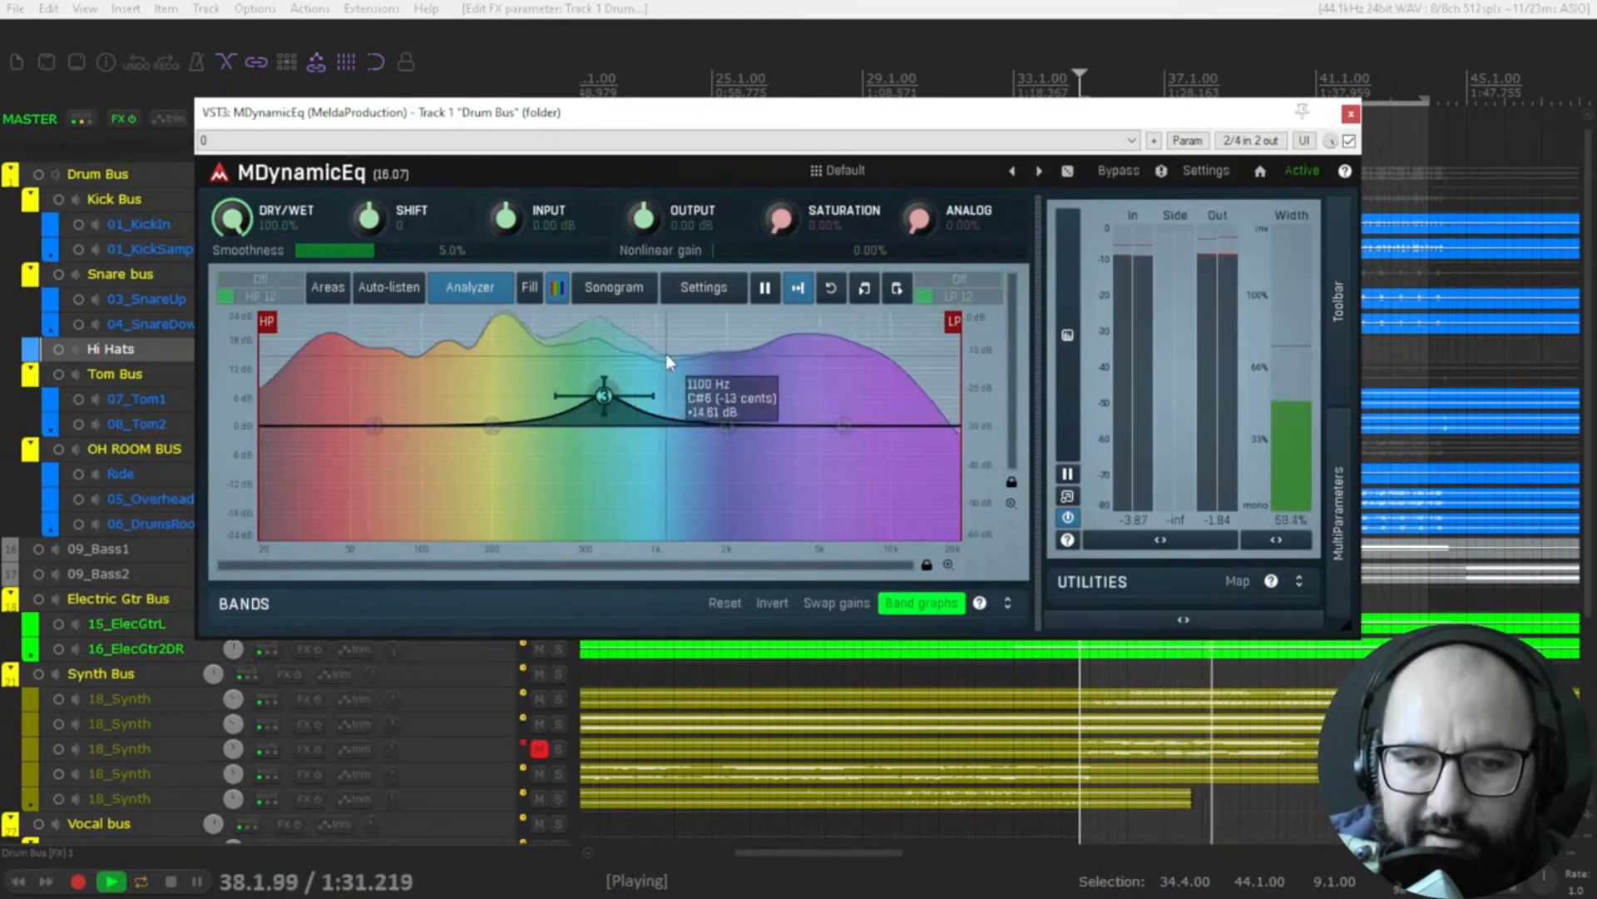
- Compare a boost and a deep cut on band 3 during playback, and settle it at about 1.3 dB near 636 Hz without the sonogram
drag(604, 396, 610, 389)
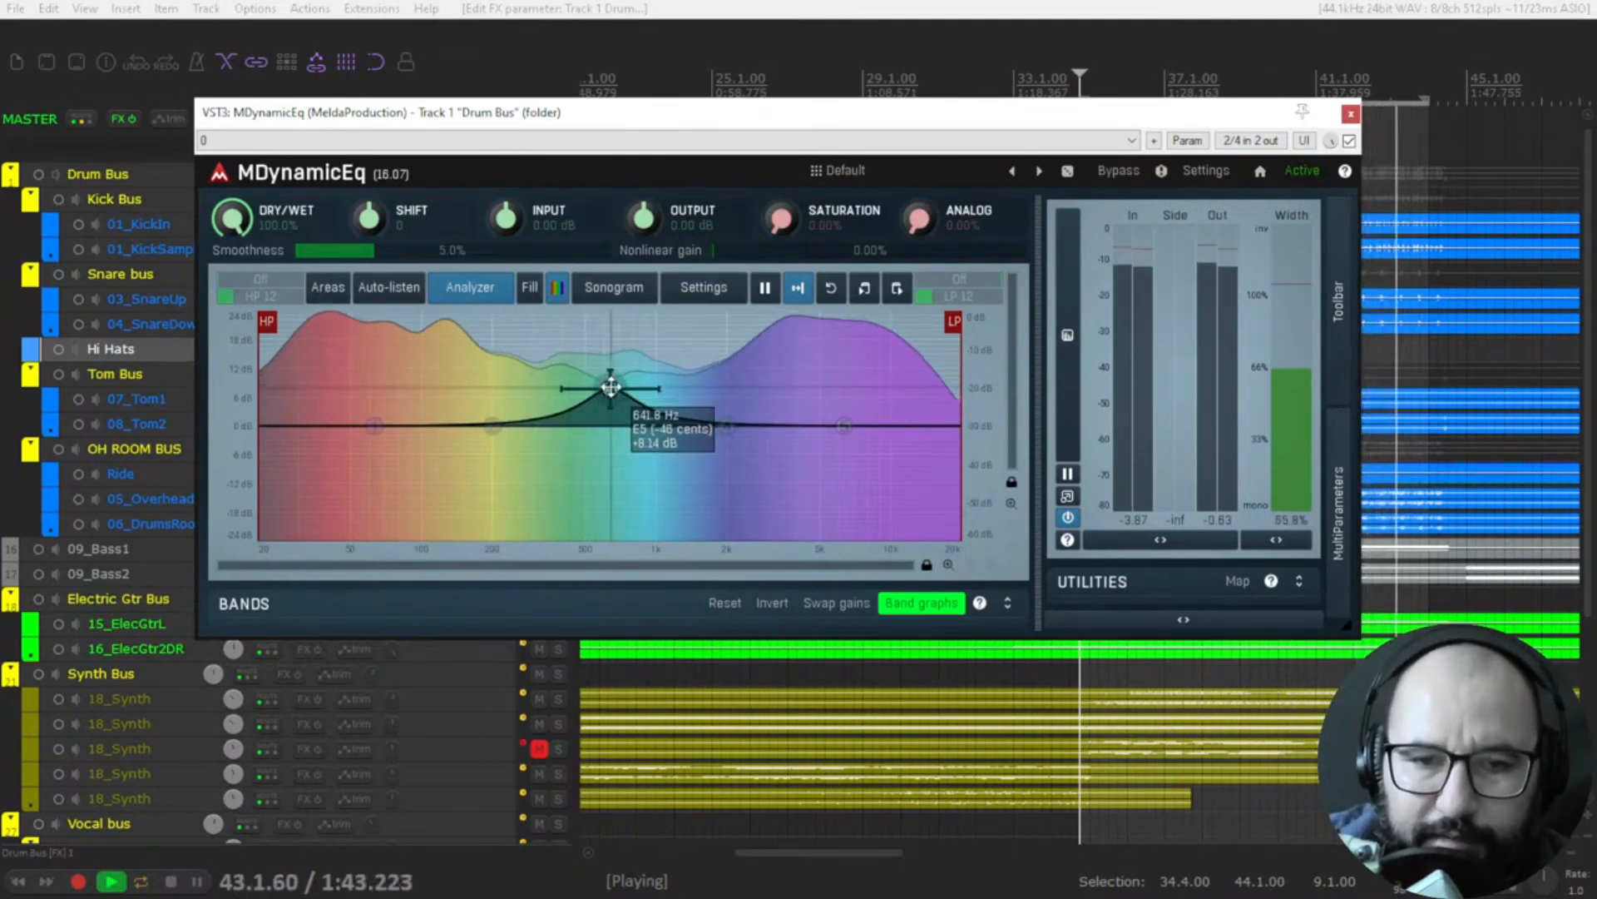
drag(611, 388, 608, 494)
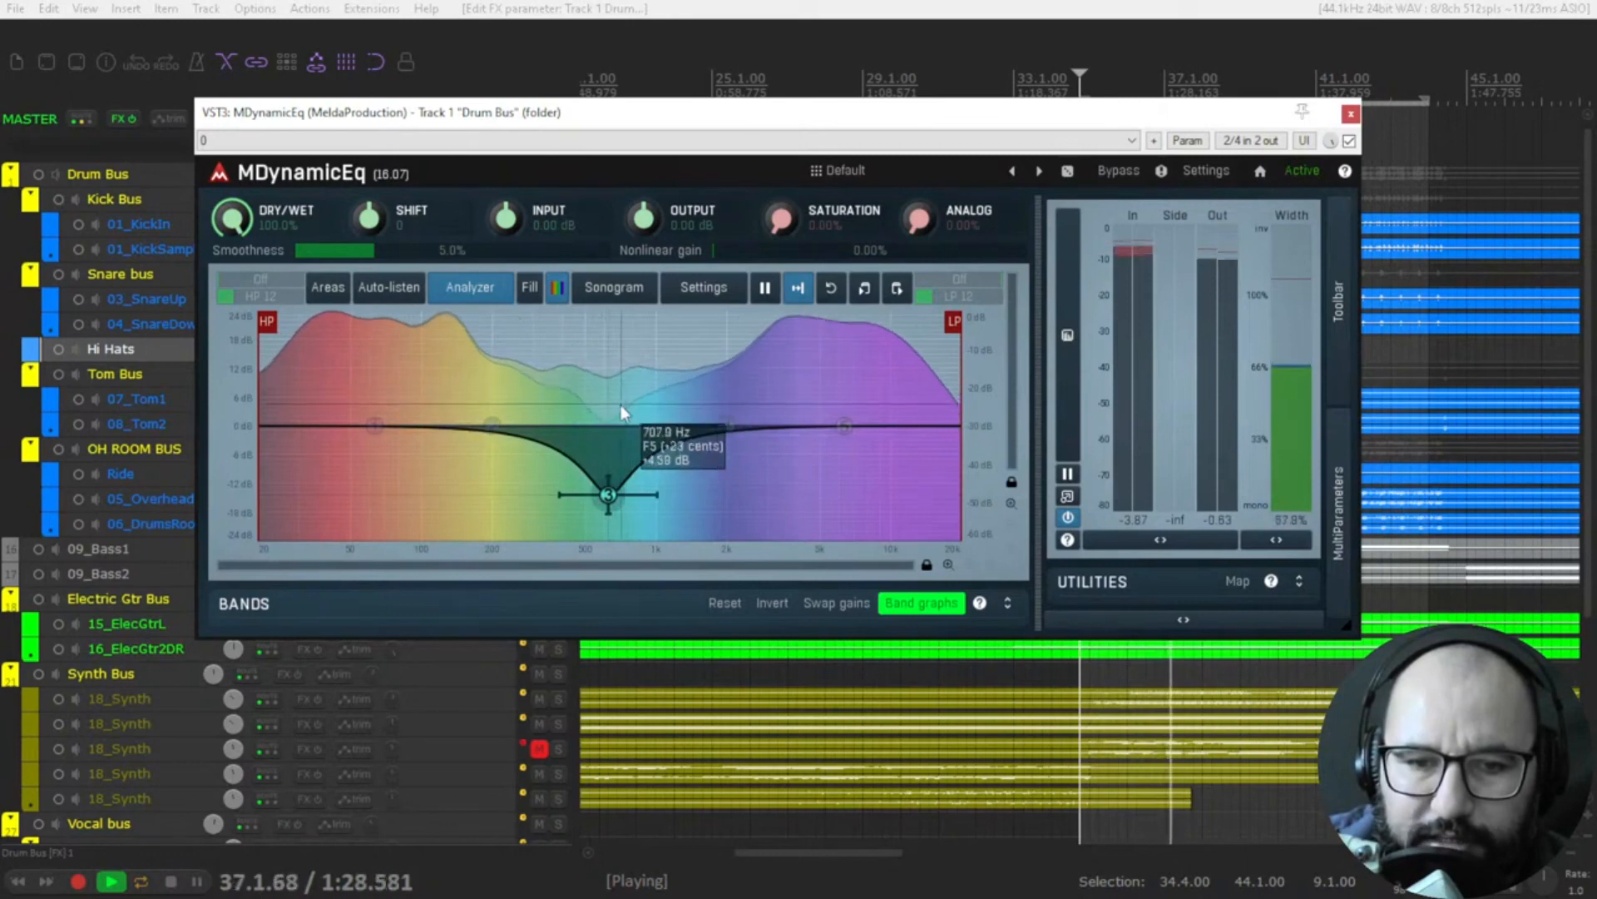
drag(608, 494, 610, 406)
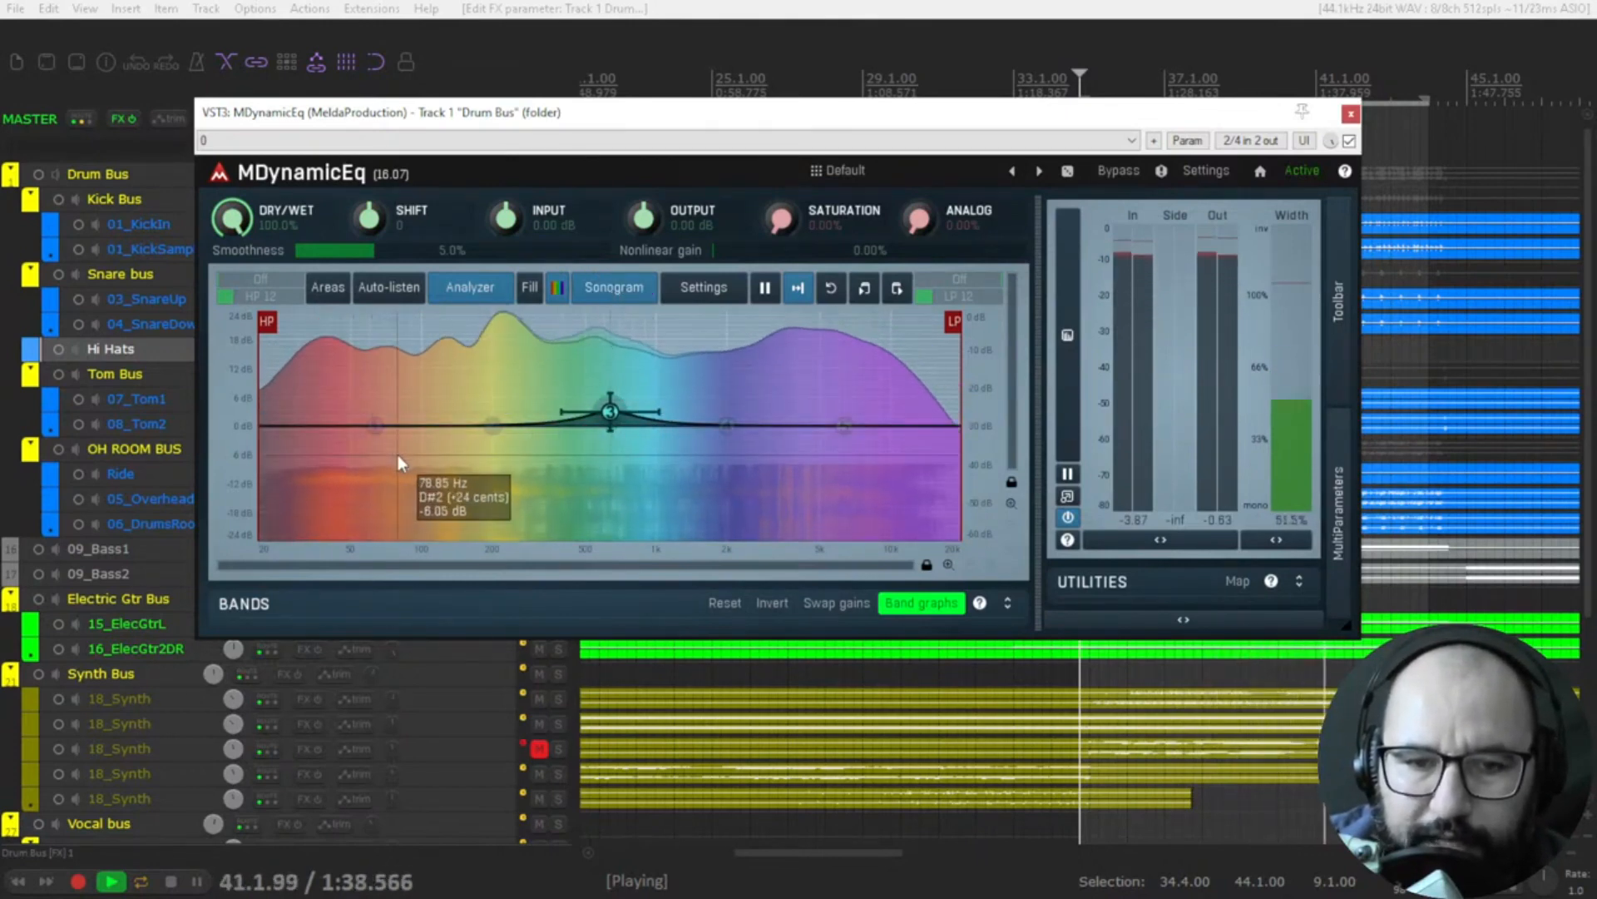
click(599, 288)
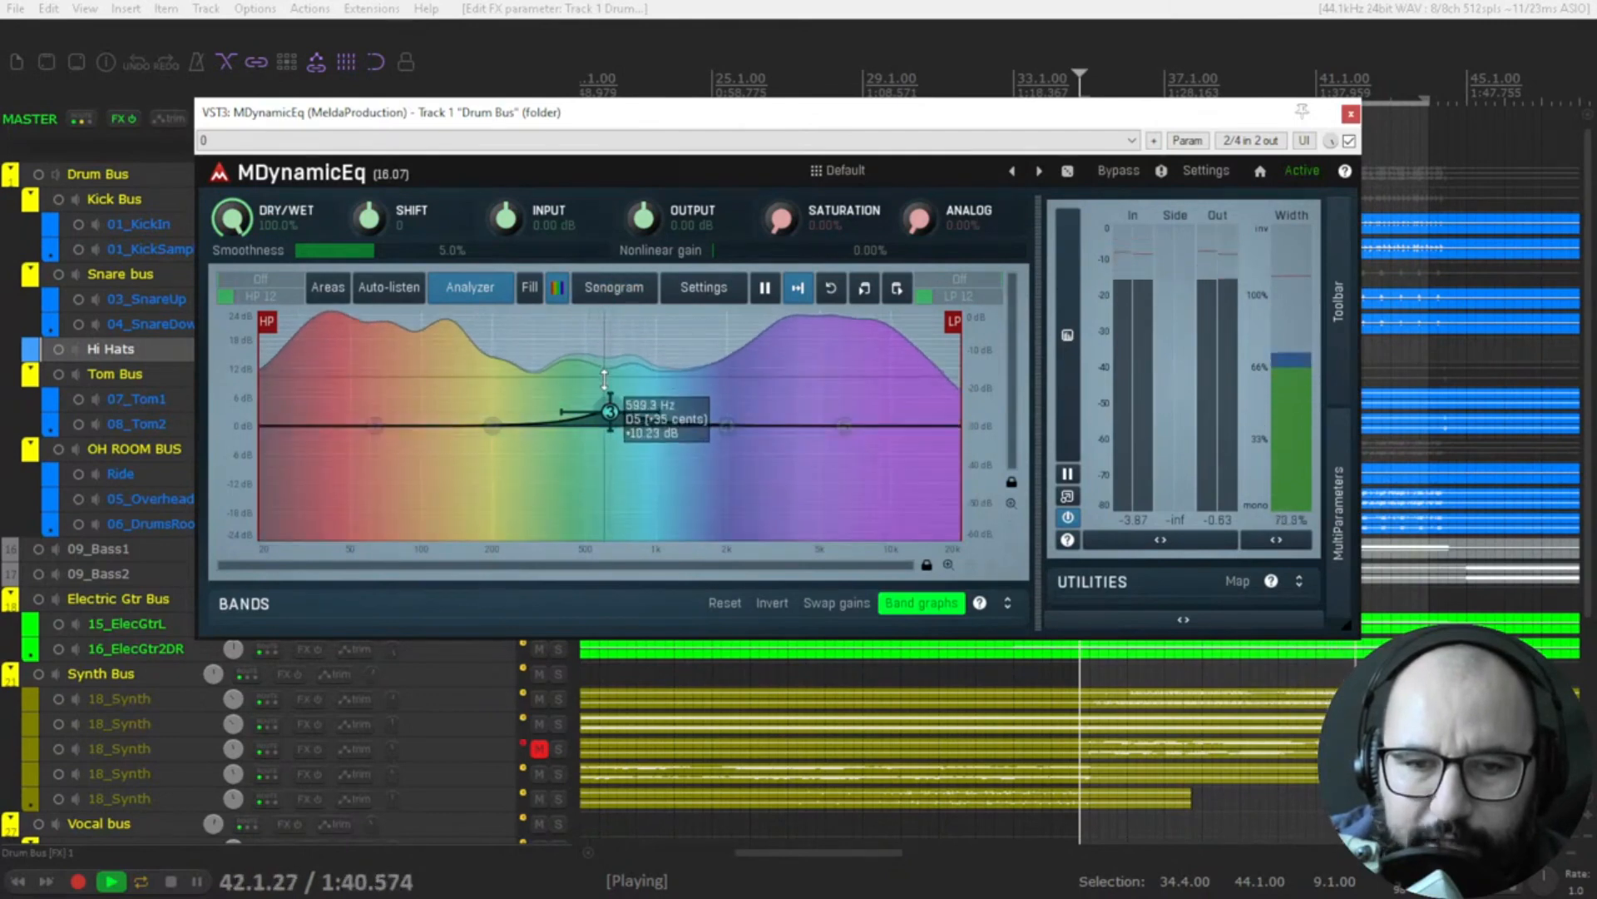
drag(610, 411, 610, 421)
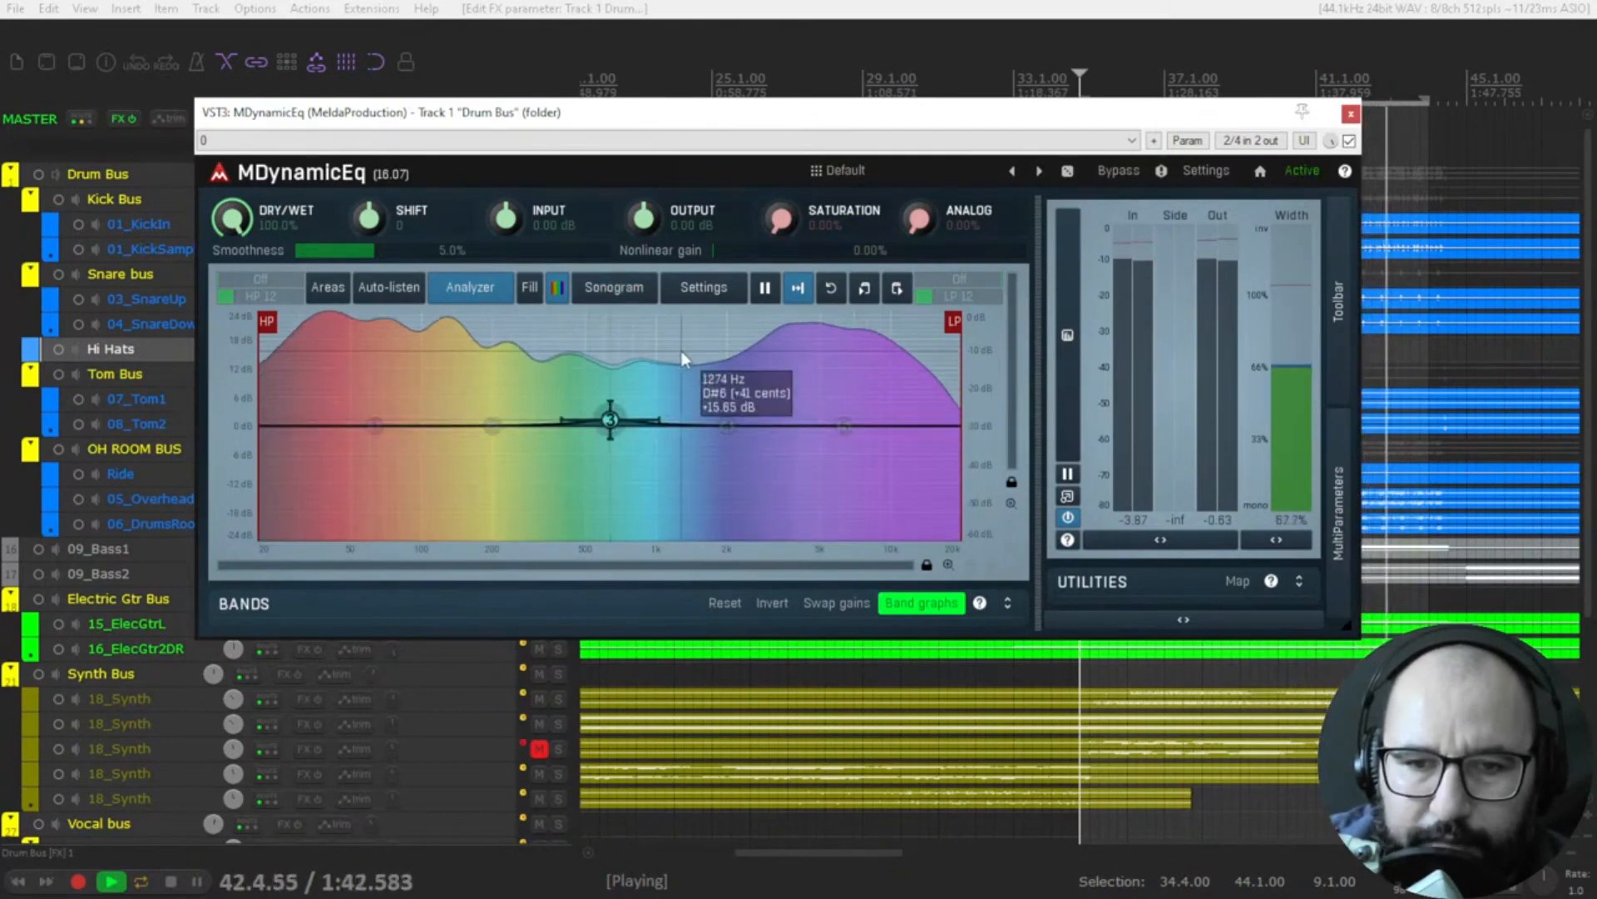
- View the analyzer's main settings and close them without changes
click(698, 291)
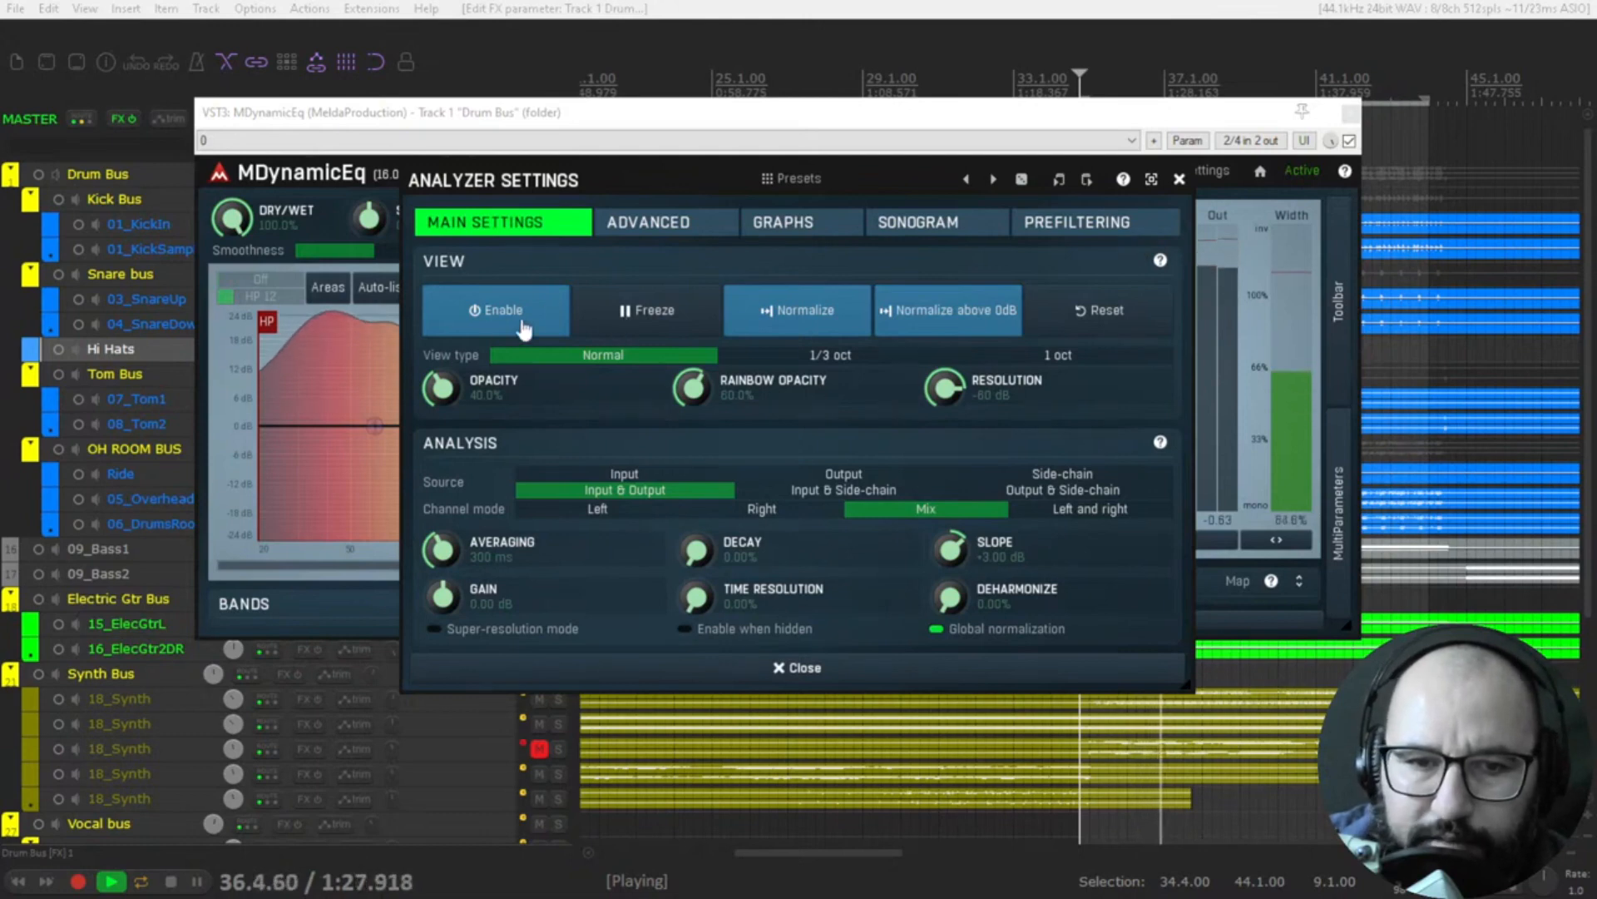
click(1179, 181)
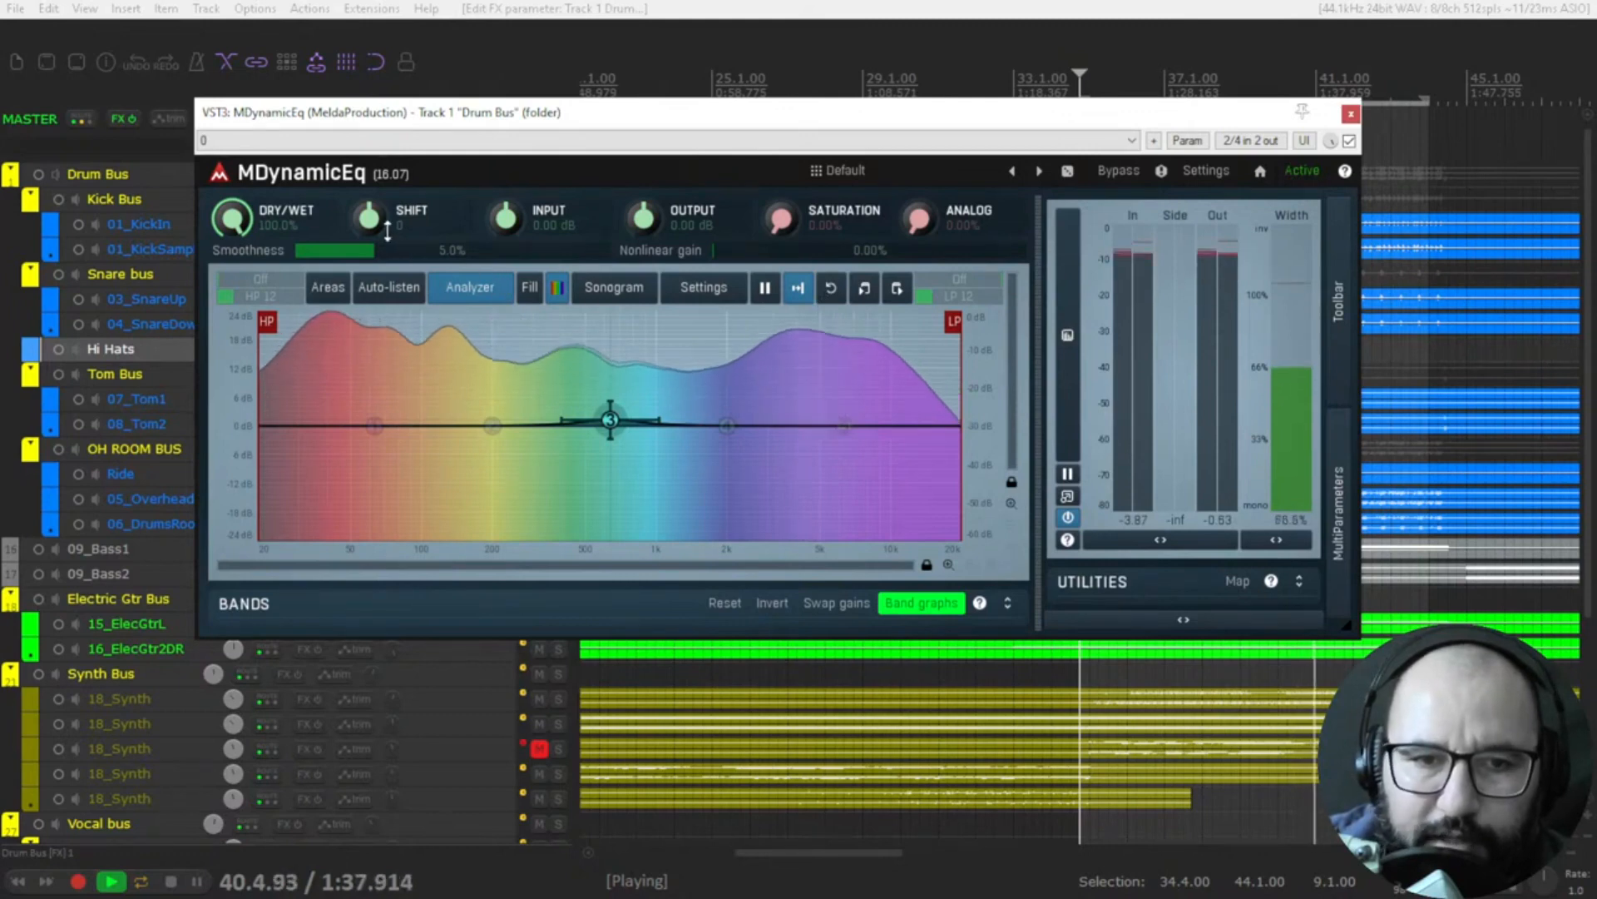
- Try out the global Dry/Wet and Shift controls, and reset Shift to 0
mouse_move(233, 218)
mouse_down()
mouse_move(233, 257)
mouse_move(233, 199)
mouse_up()
mouse_move(370, 218)
mouse_down()
mouse_move(369, 241)
mouse_move(369, 196)
mouse_move(369, 240)
mouse_move(370, 221)
mouse_up()
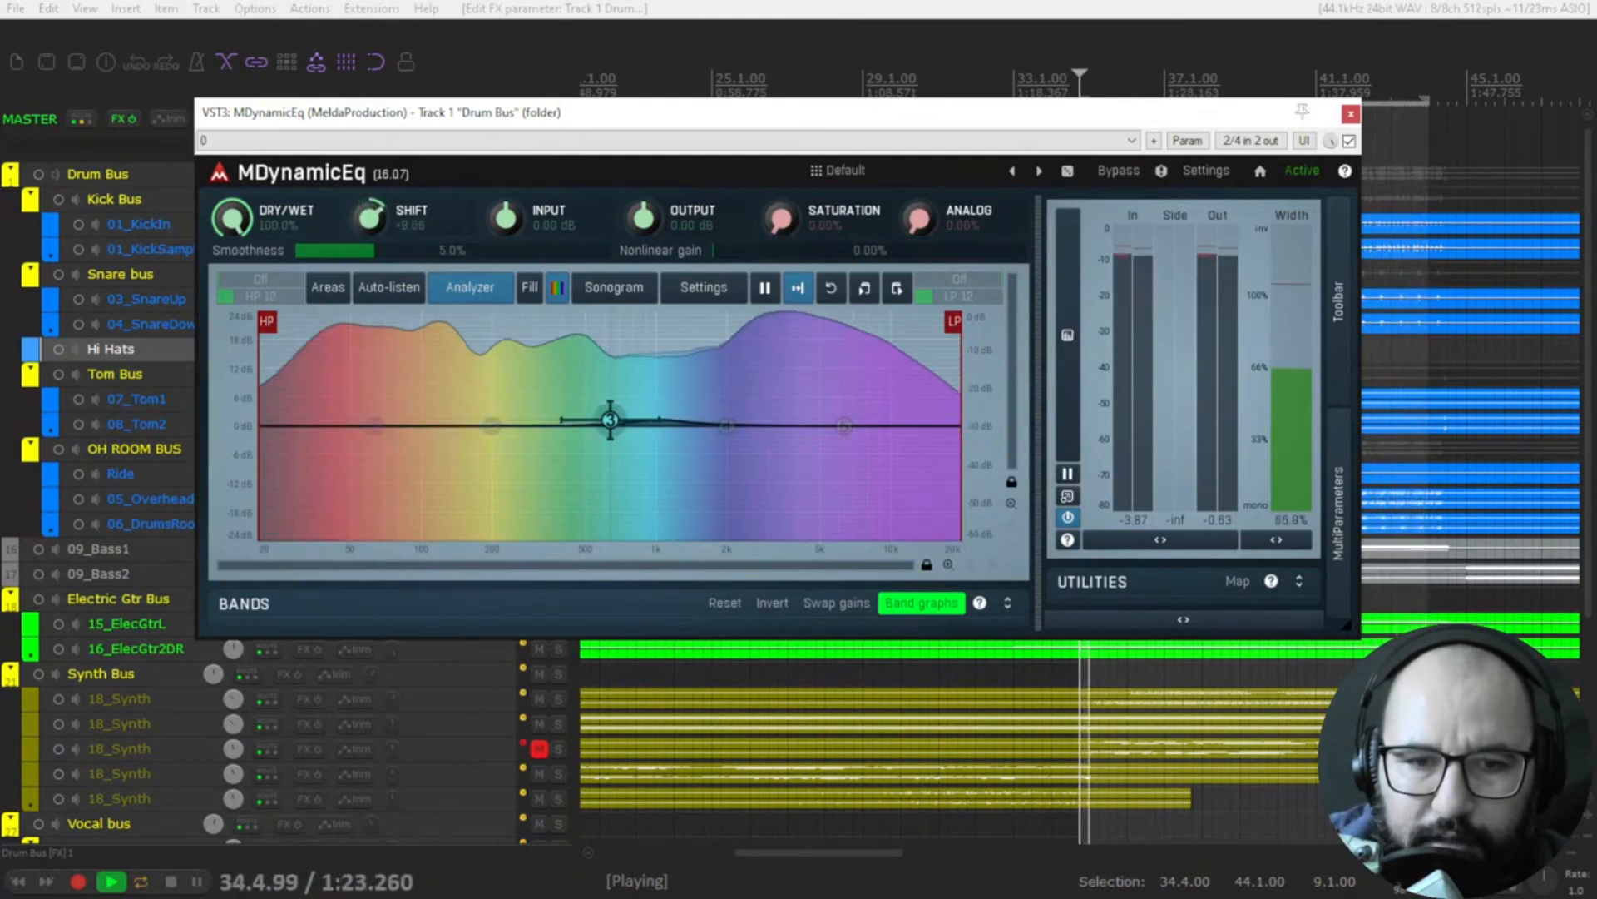
right_click(371, 219)
double_click(371, 221)
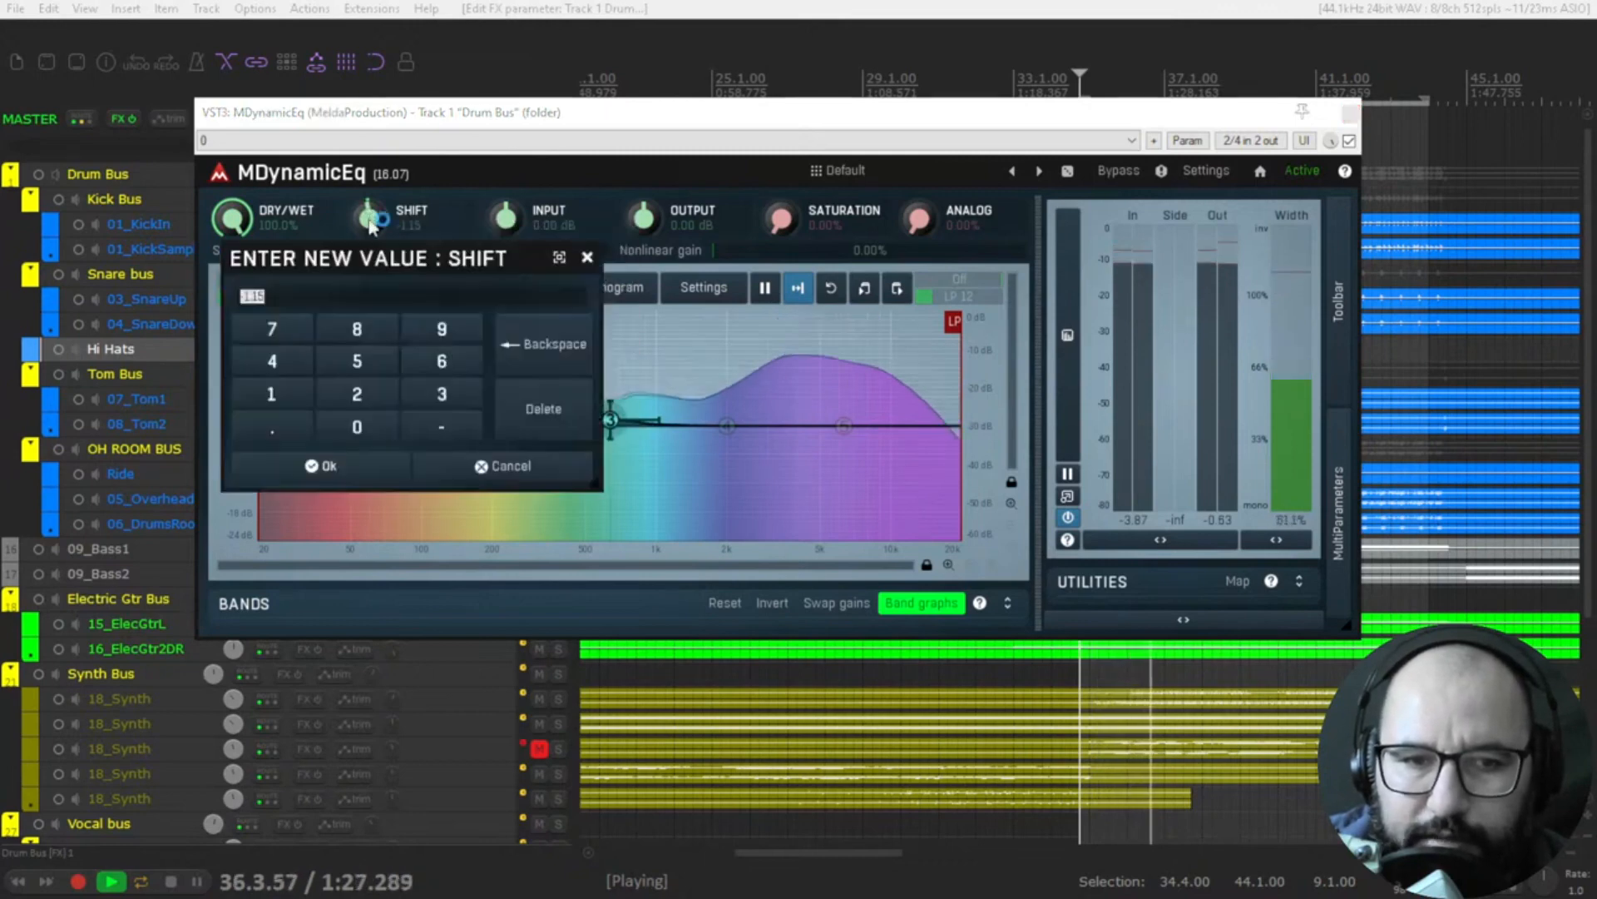
key(Return)
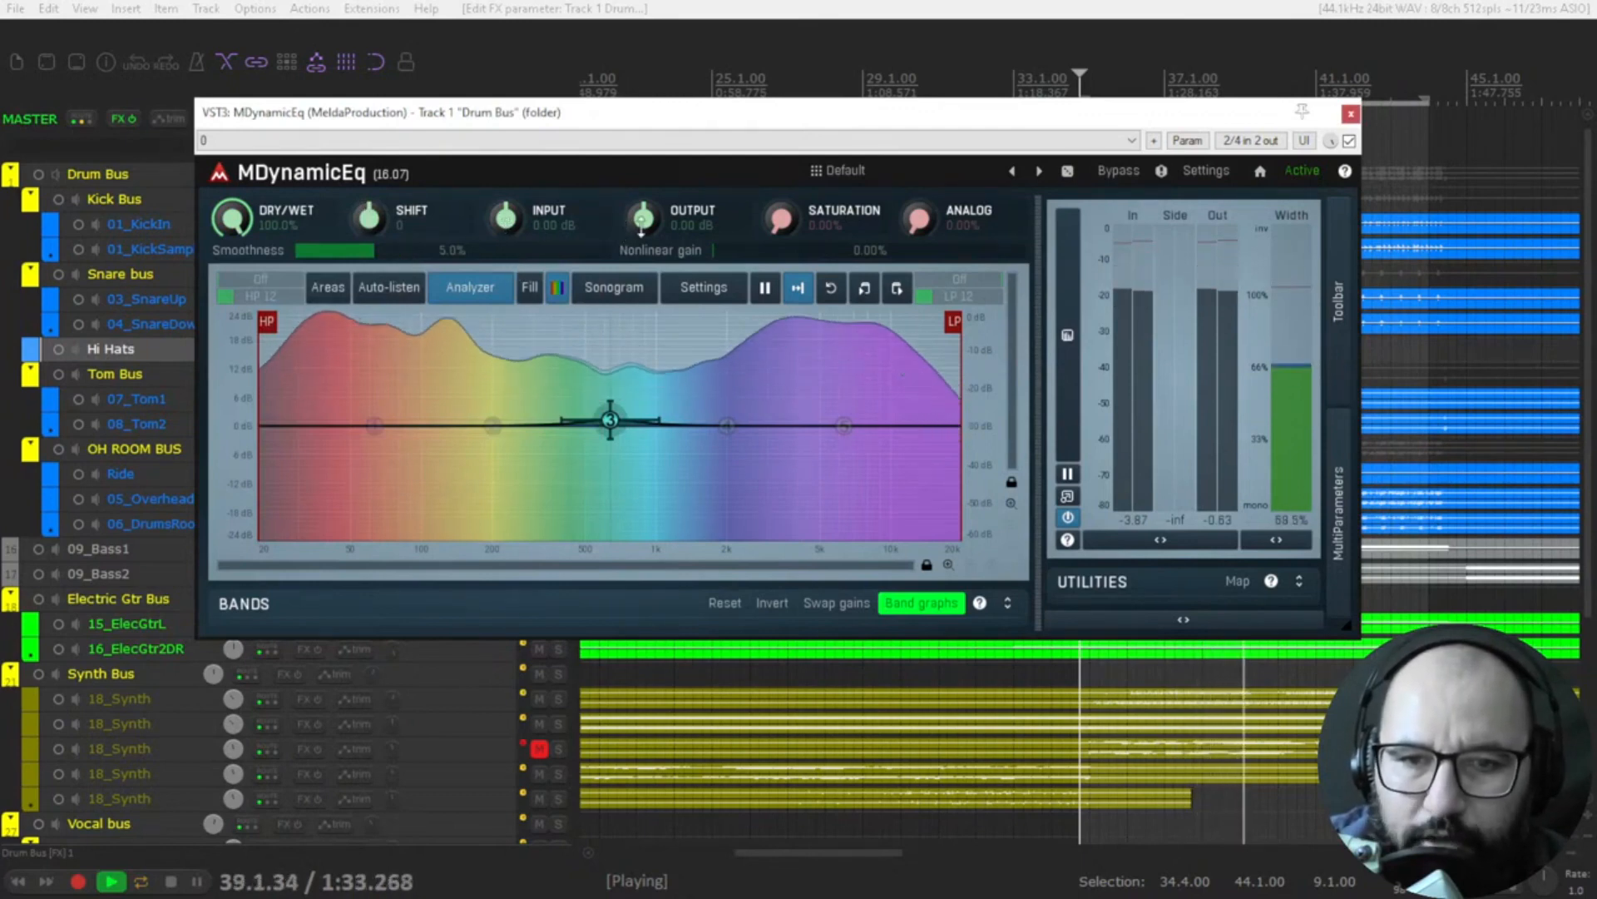
- Try out saturation and analog, leaving them at 0% and 0.40%, and collapse the stereo width meter
mouse_move(781, 222)
mouse_down()
mouse_move(781, 168)
mouse_move(781, 220)
mouse_up()
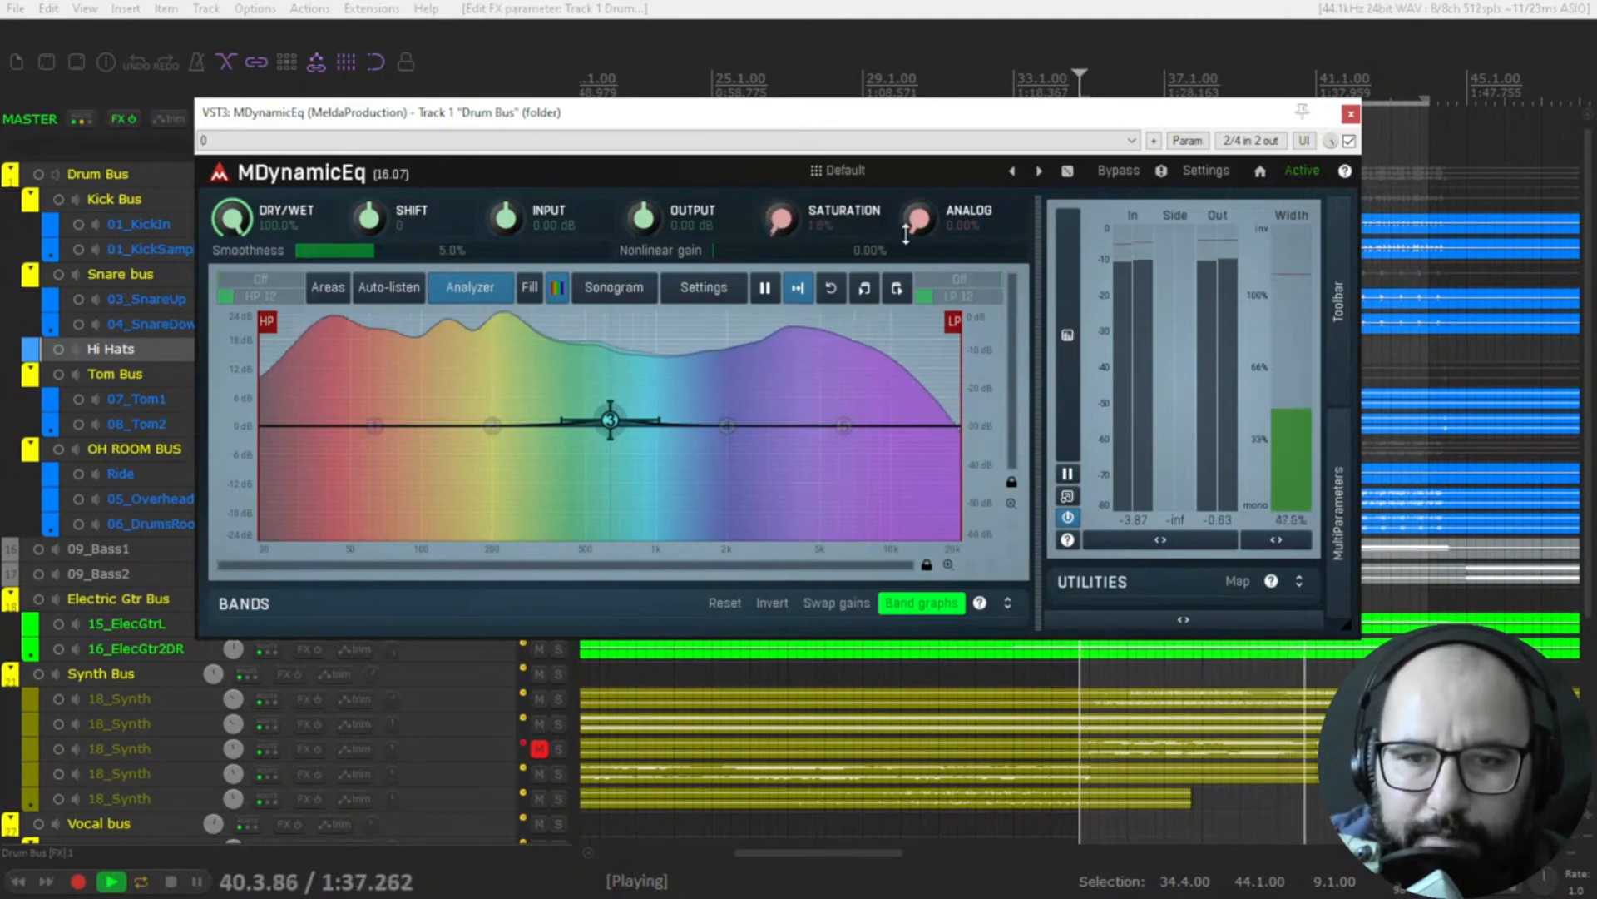
drag(919, 208, 919, 226)
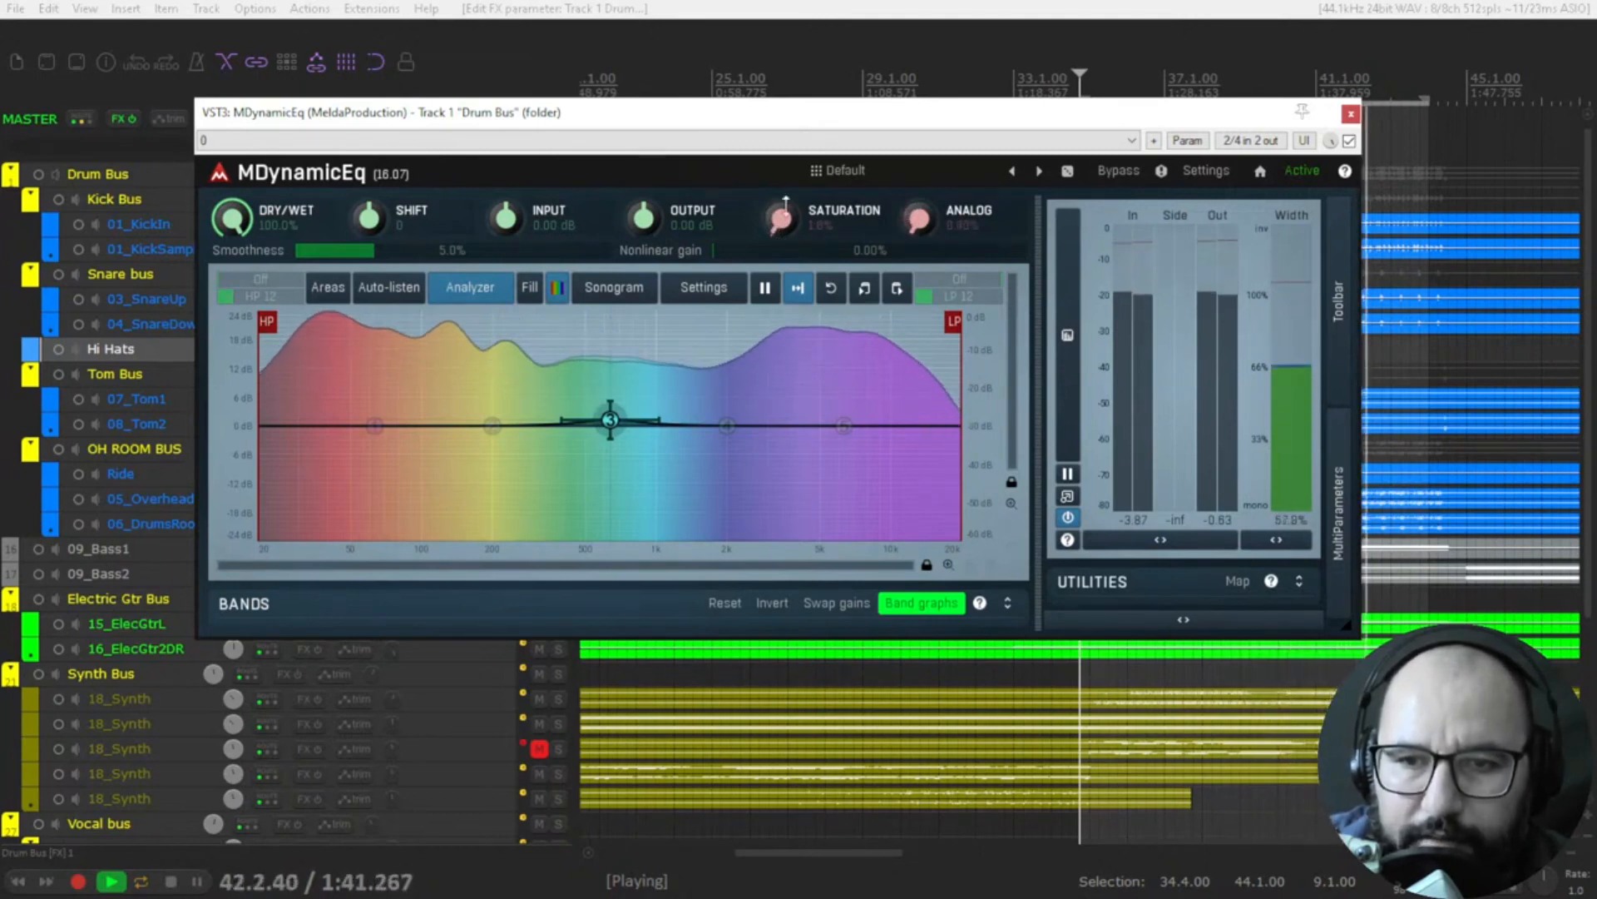
drag(781, 221, 780, 229)
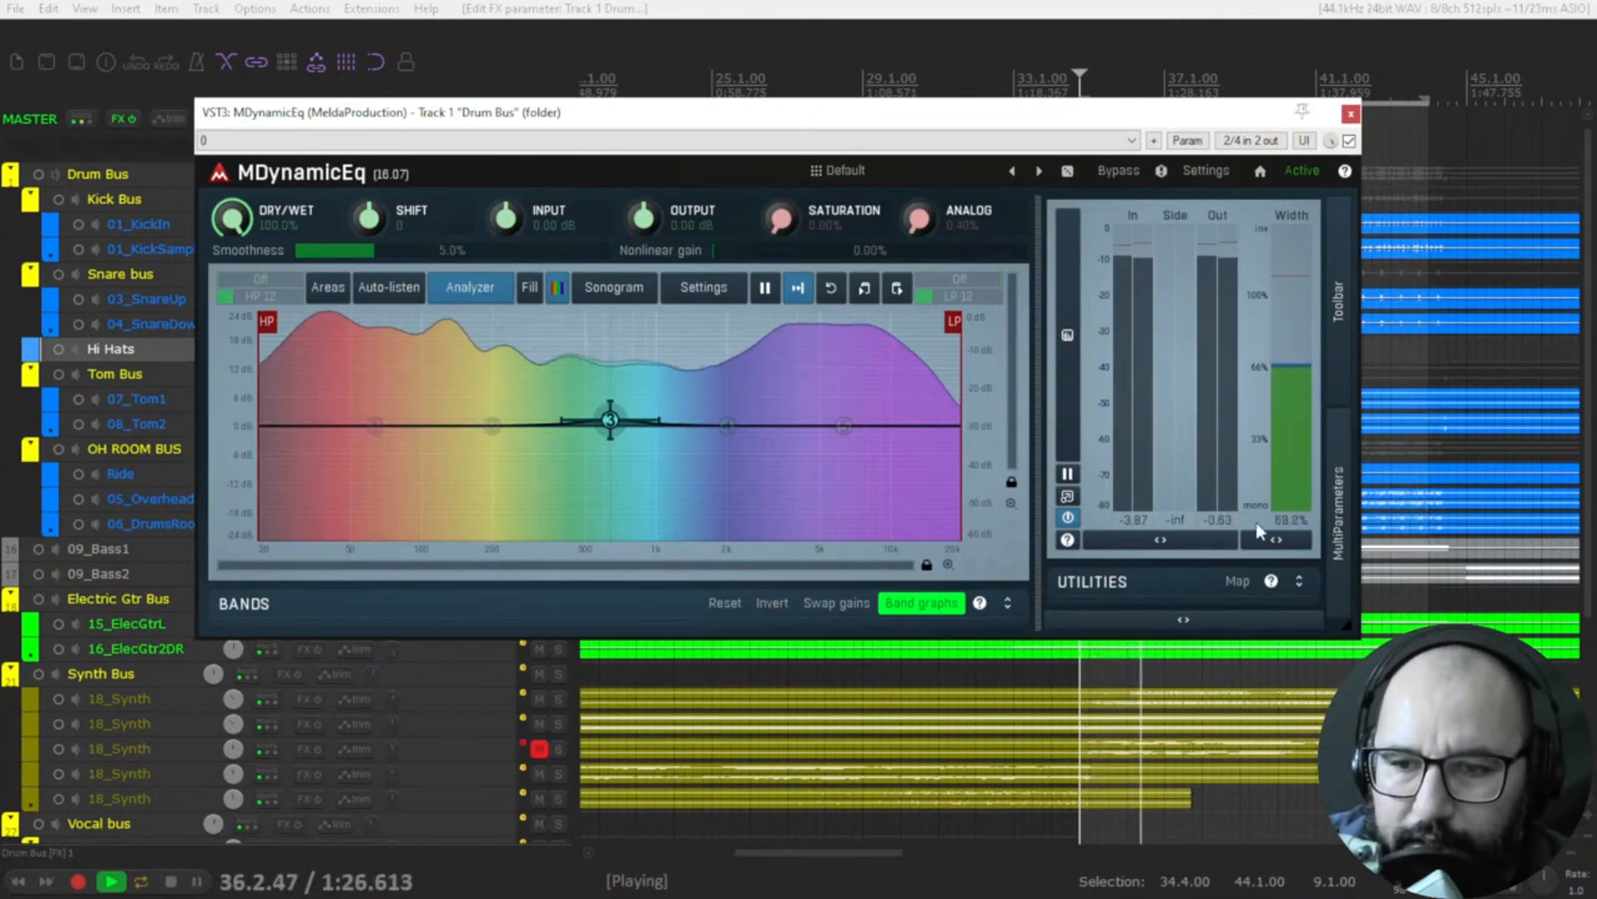
click(1277, 543)
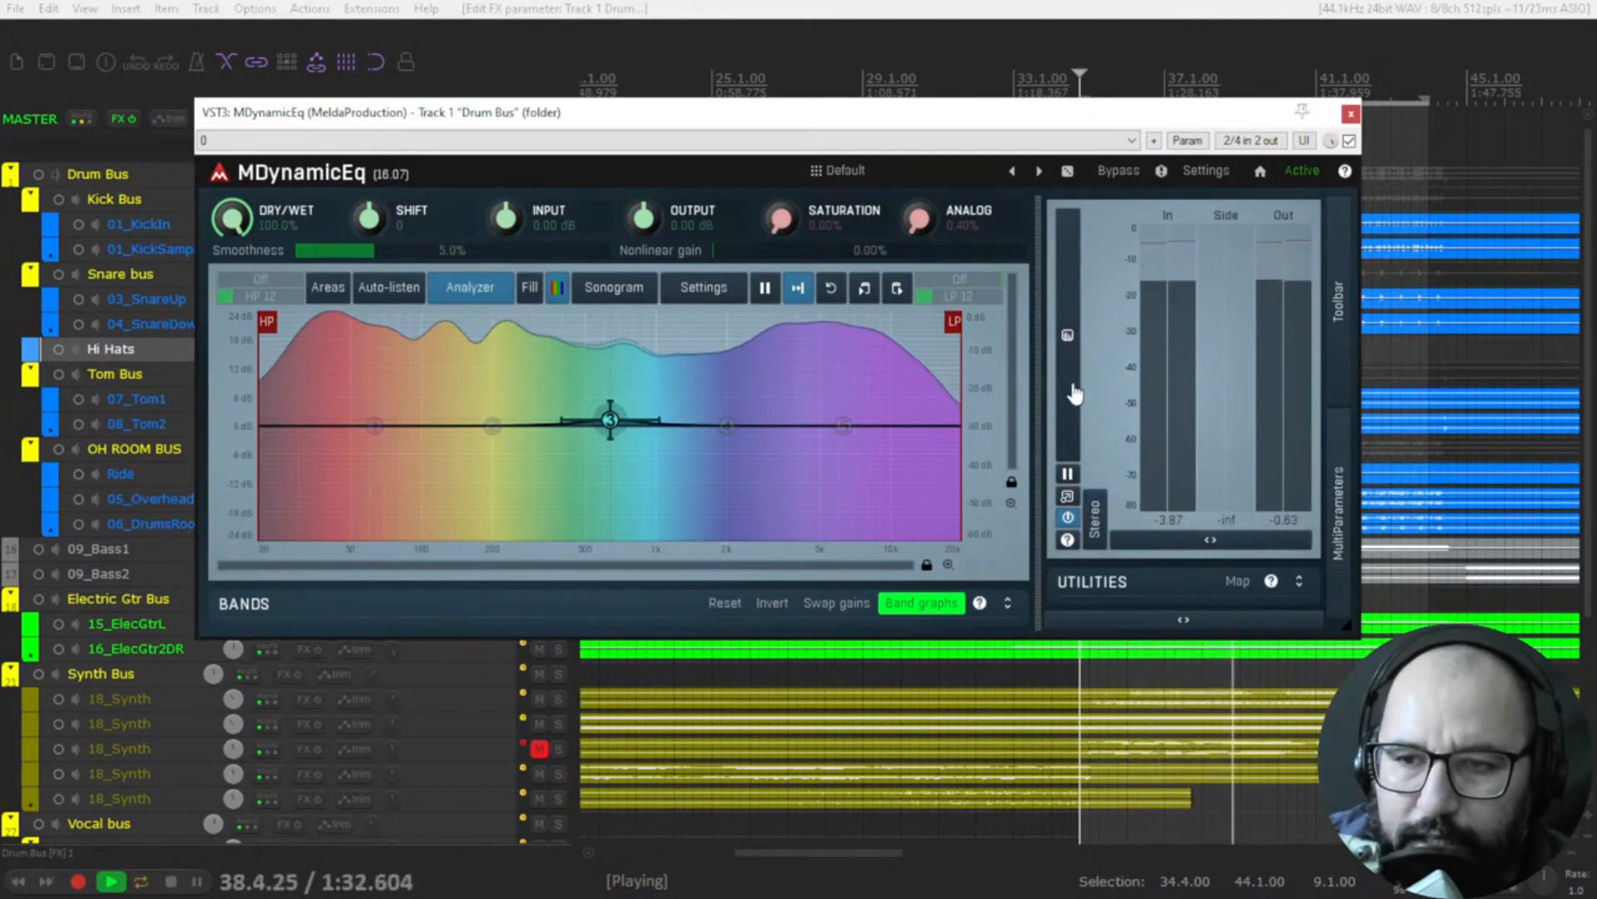
- Open band 3's settings with dynamics enabled and cut the band by about 4.3 dB at about 483 Hz
double_click(608, 419)
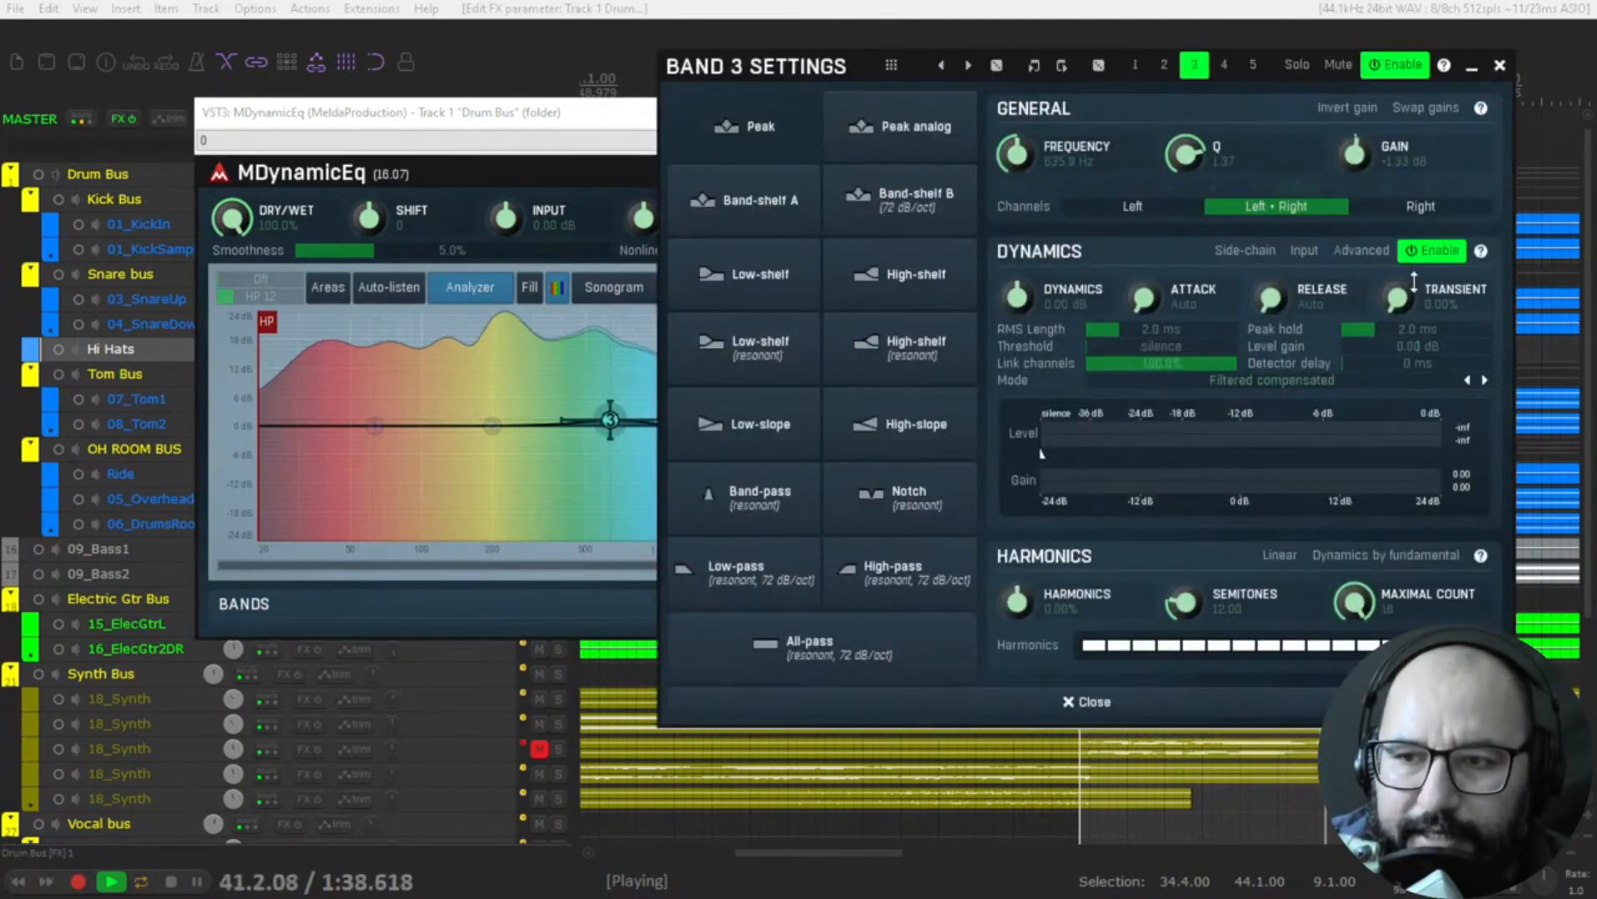
click(1433, 250)
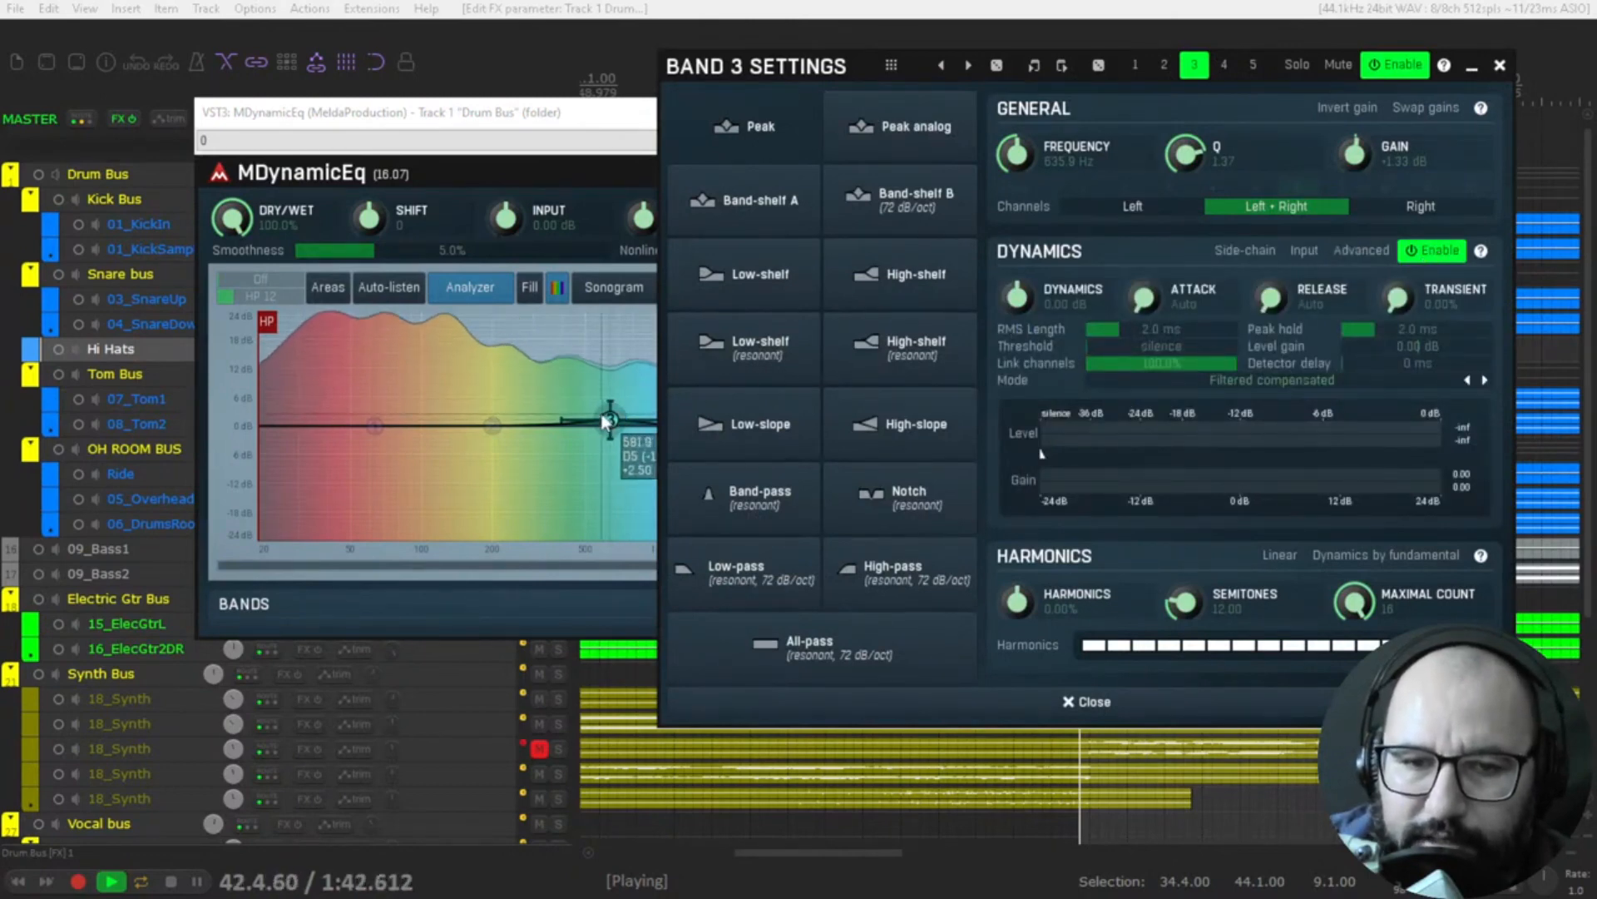
drag(606, 420, 579, 446)
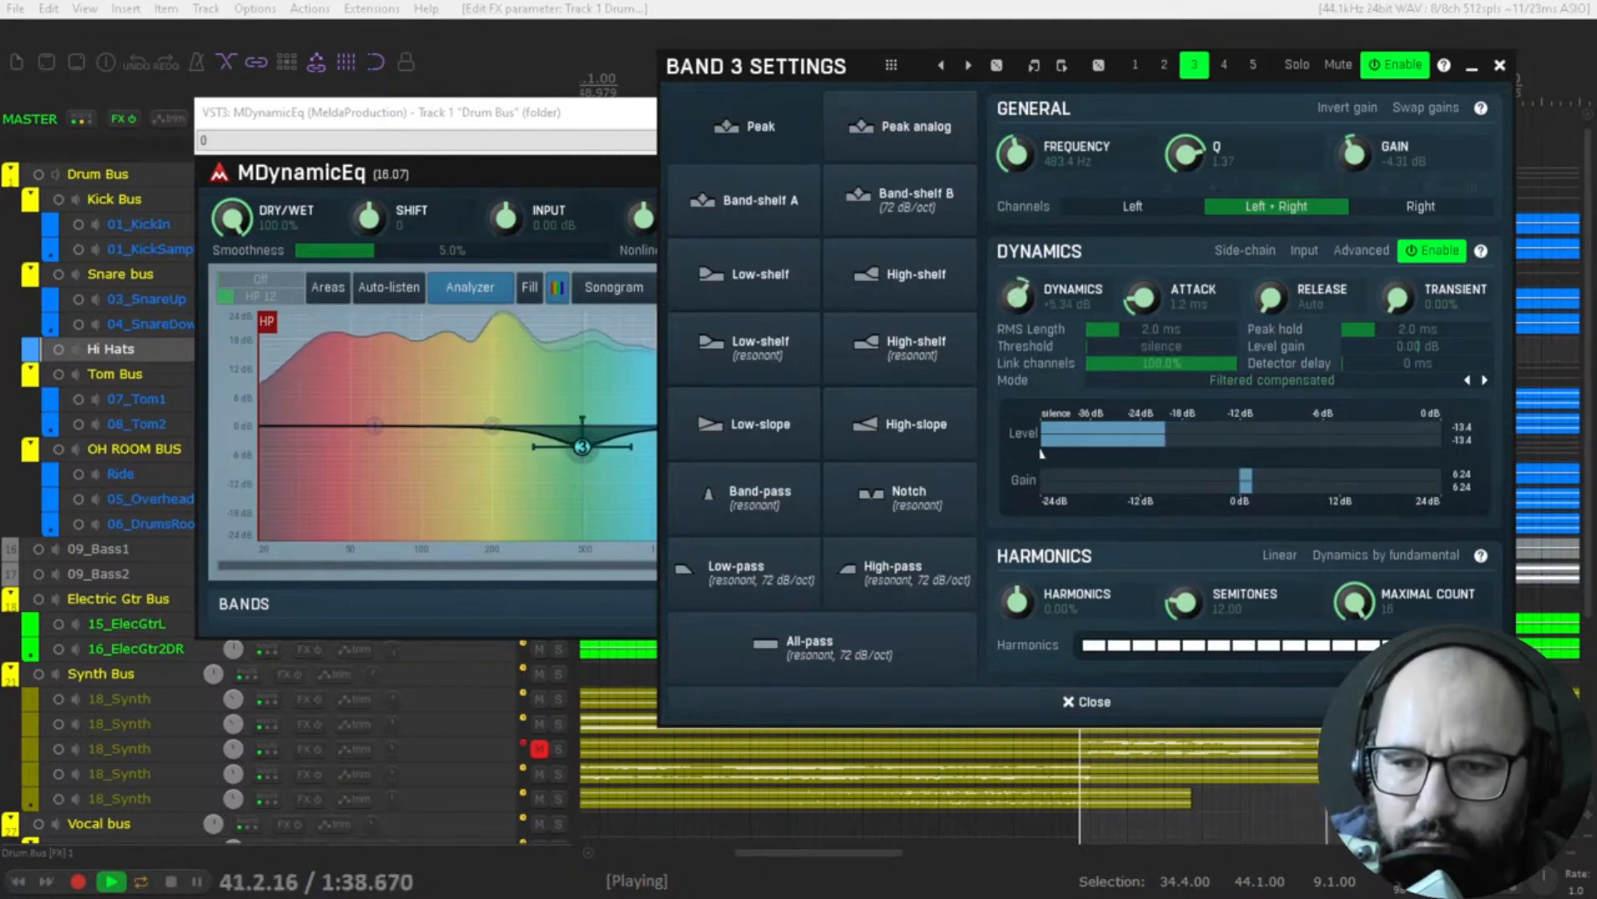
- Try out band 3 with about 2.4 dB of boost, harmonics near 38.4%, semitones at 14.07 and the first harmonics switched off
drag(583, 447, 586, 413)
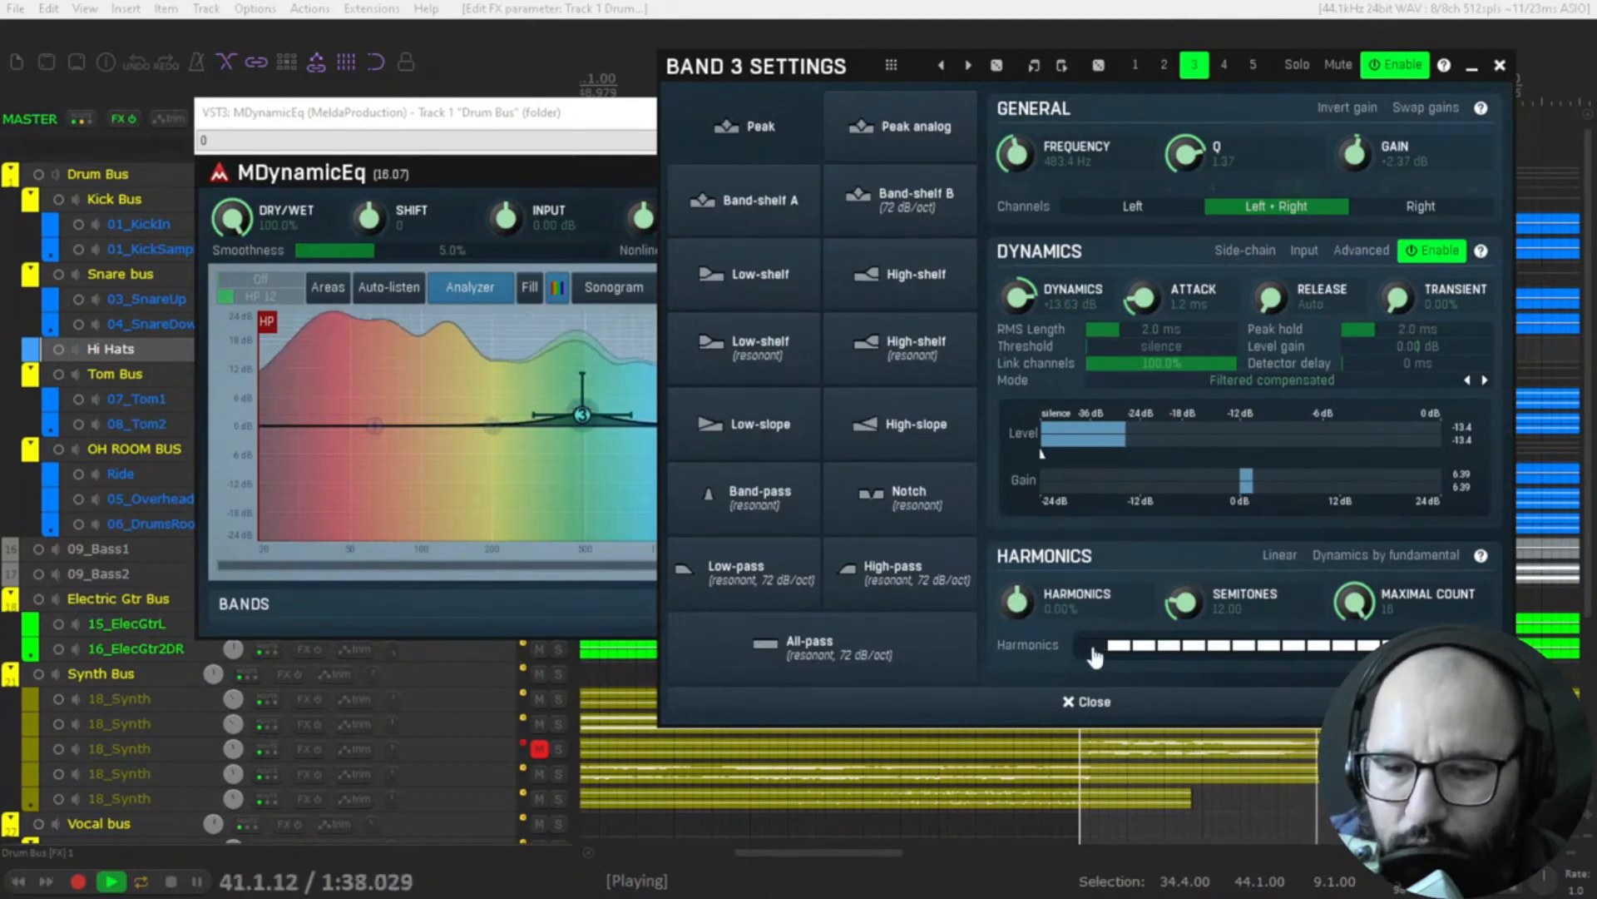
drag(1094, 657, 1238, 658)
drag(1030, 618, 1030, 609)
drag(1191, 614, 1191, 604)
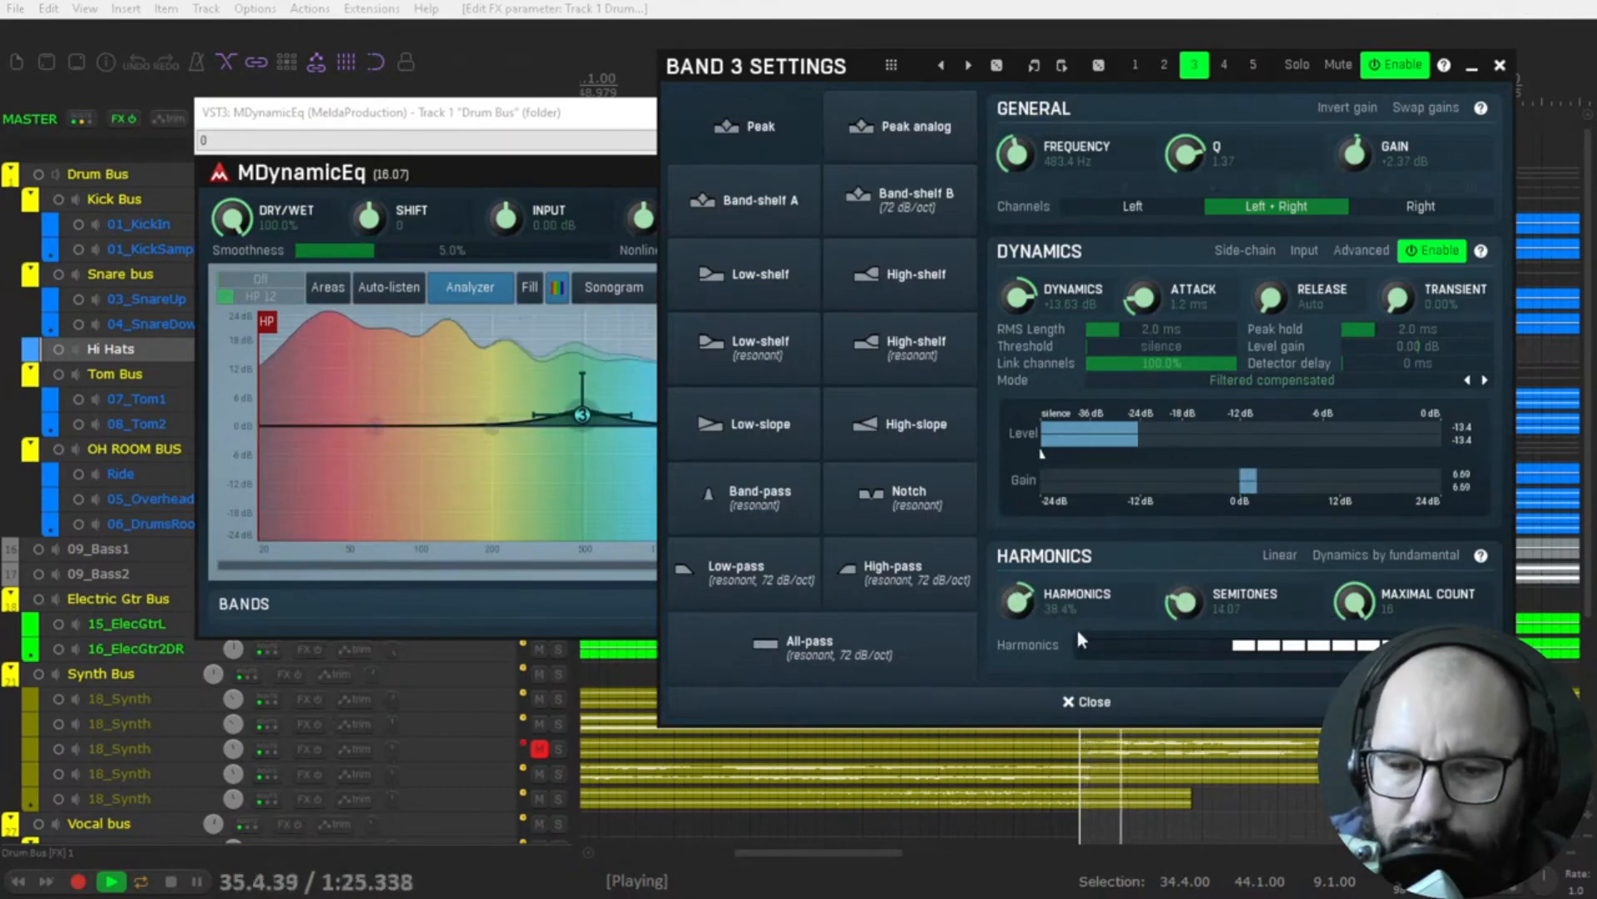
click(1500, 65)
- Load the Default (logarithmic mode) preset in MDynamicEq
click(838, 171)
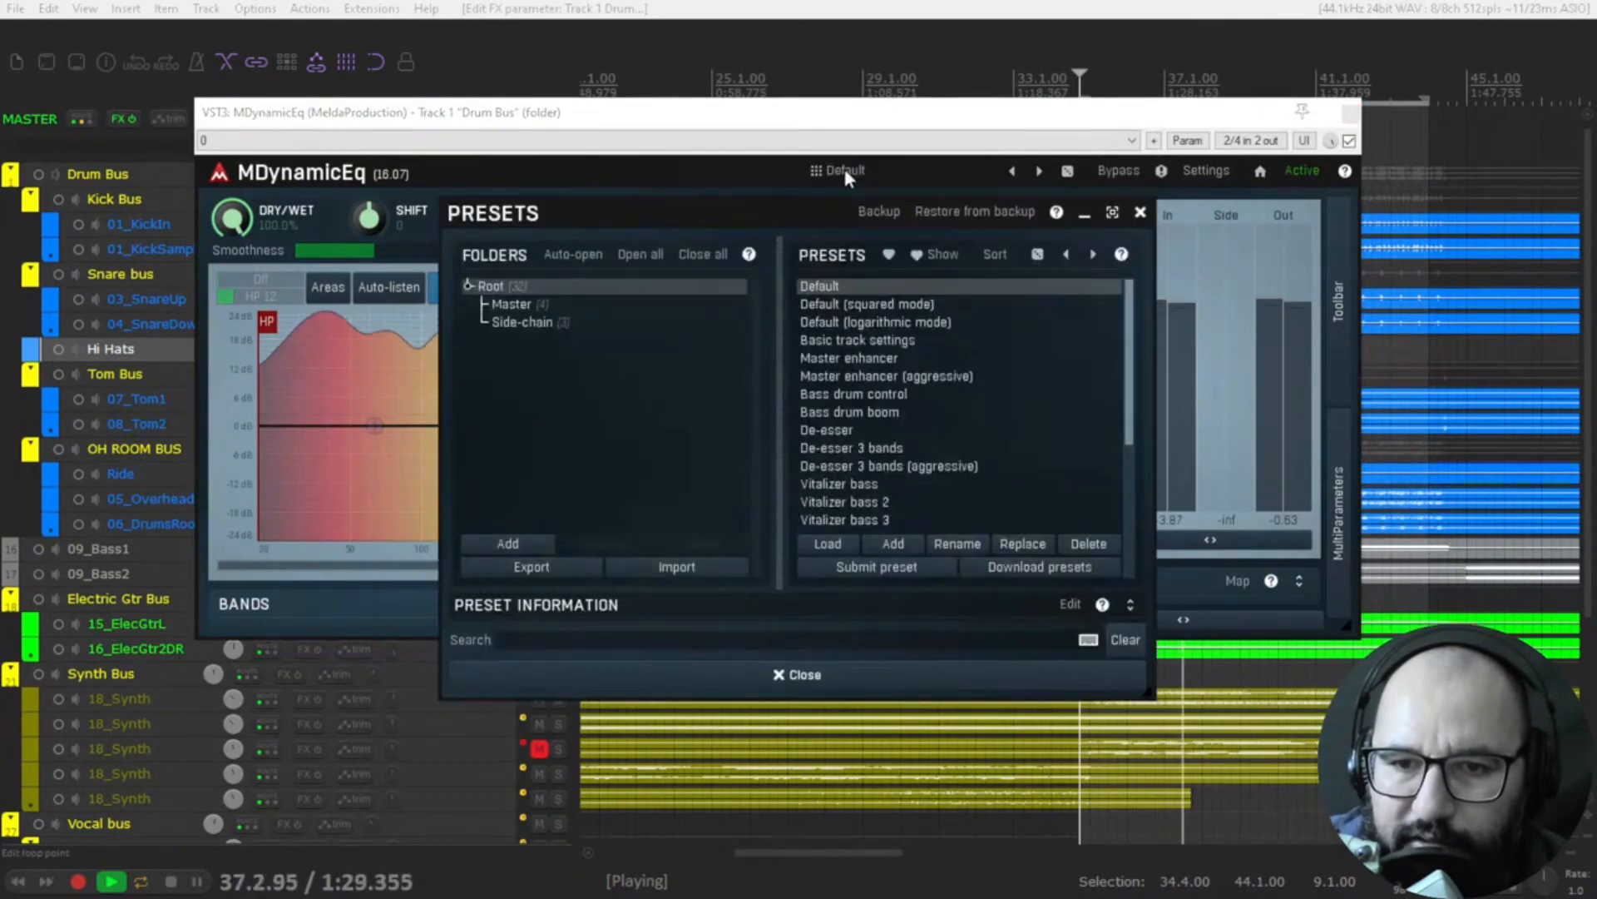
click(850, 322)
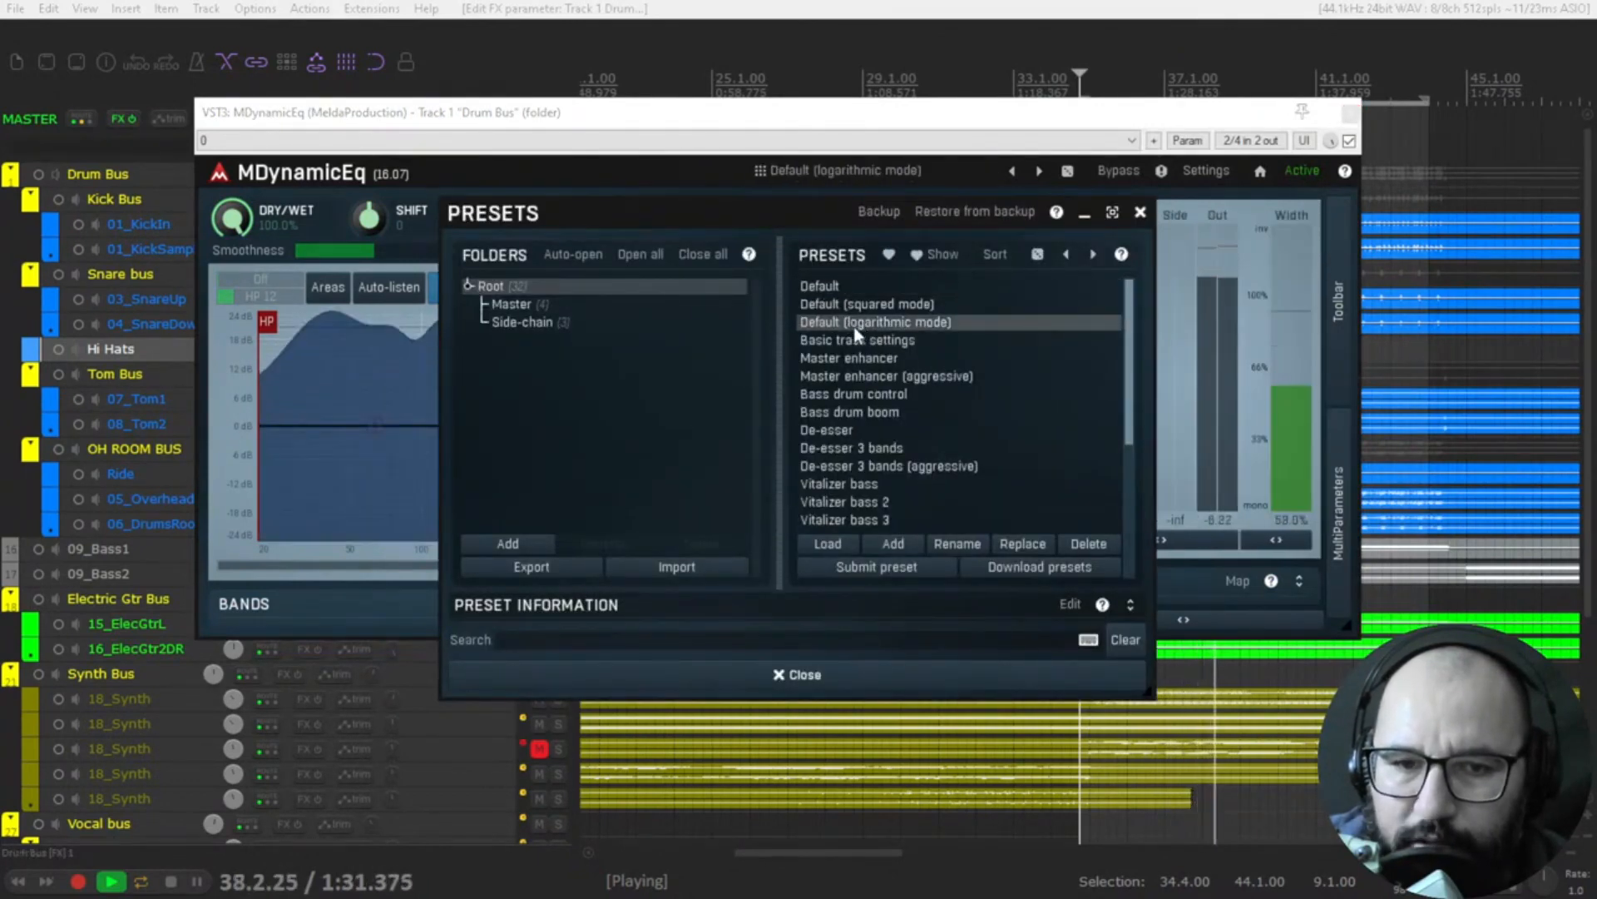
click(1141, 211)
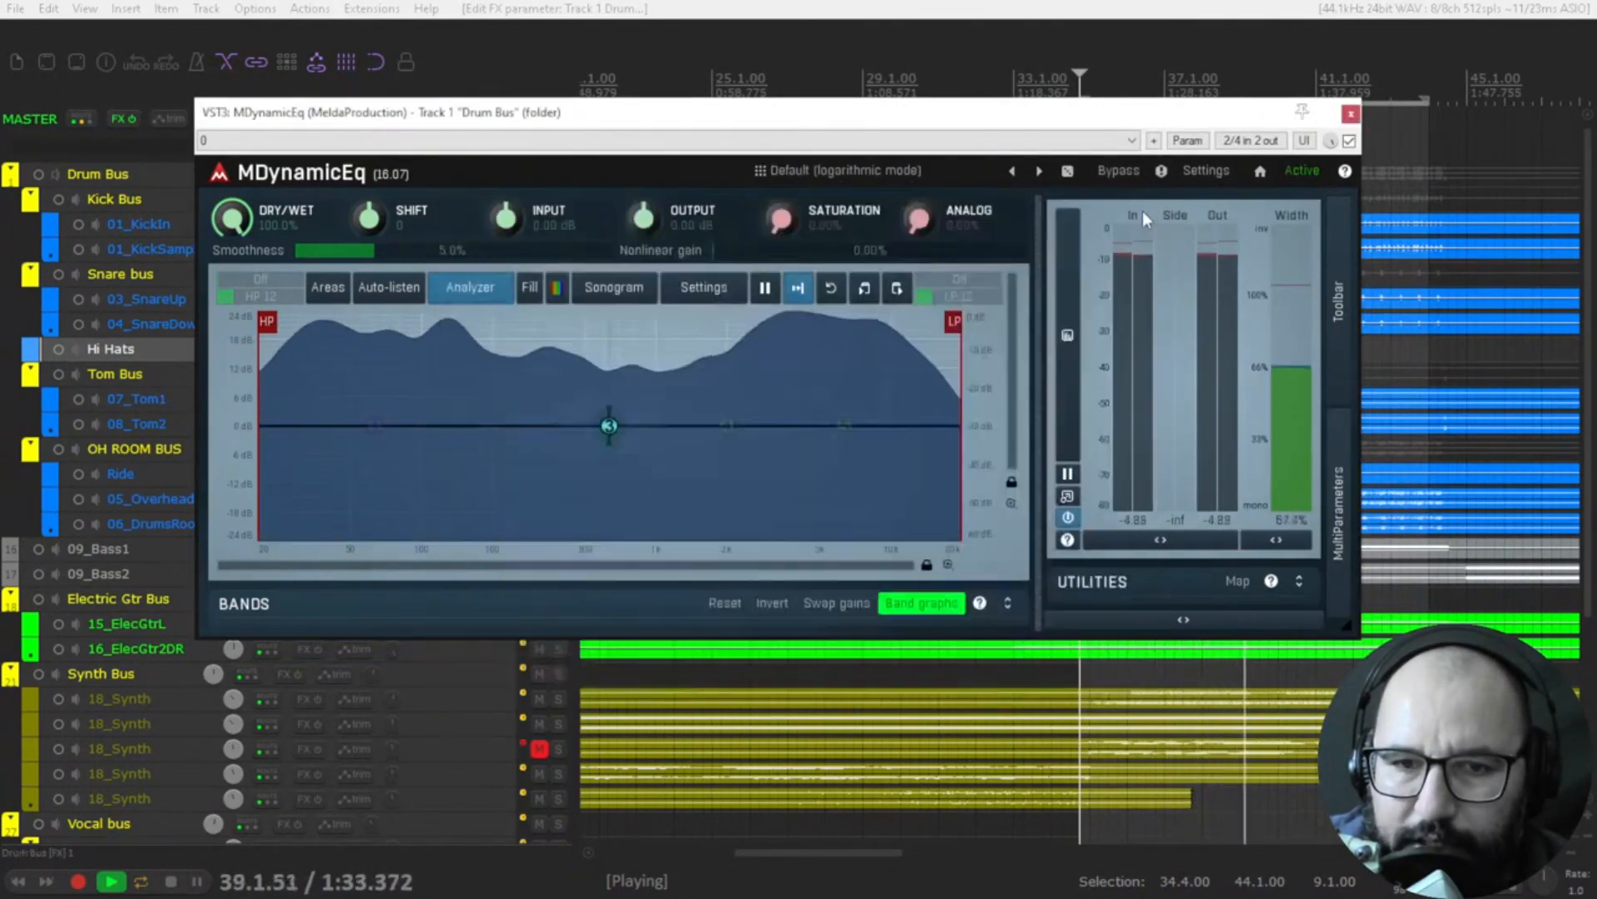
- Load the Default preset to reset all equalizer settings
click(789, 174)
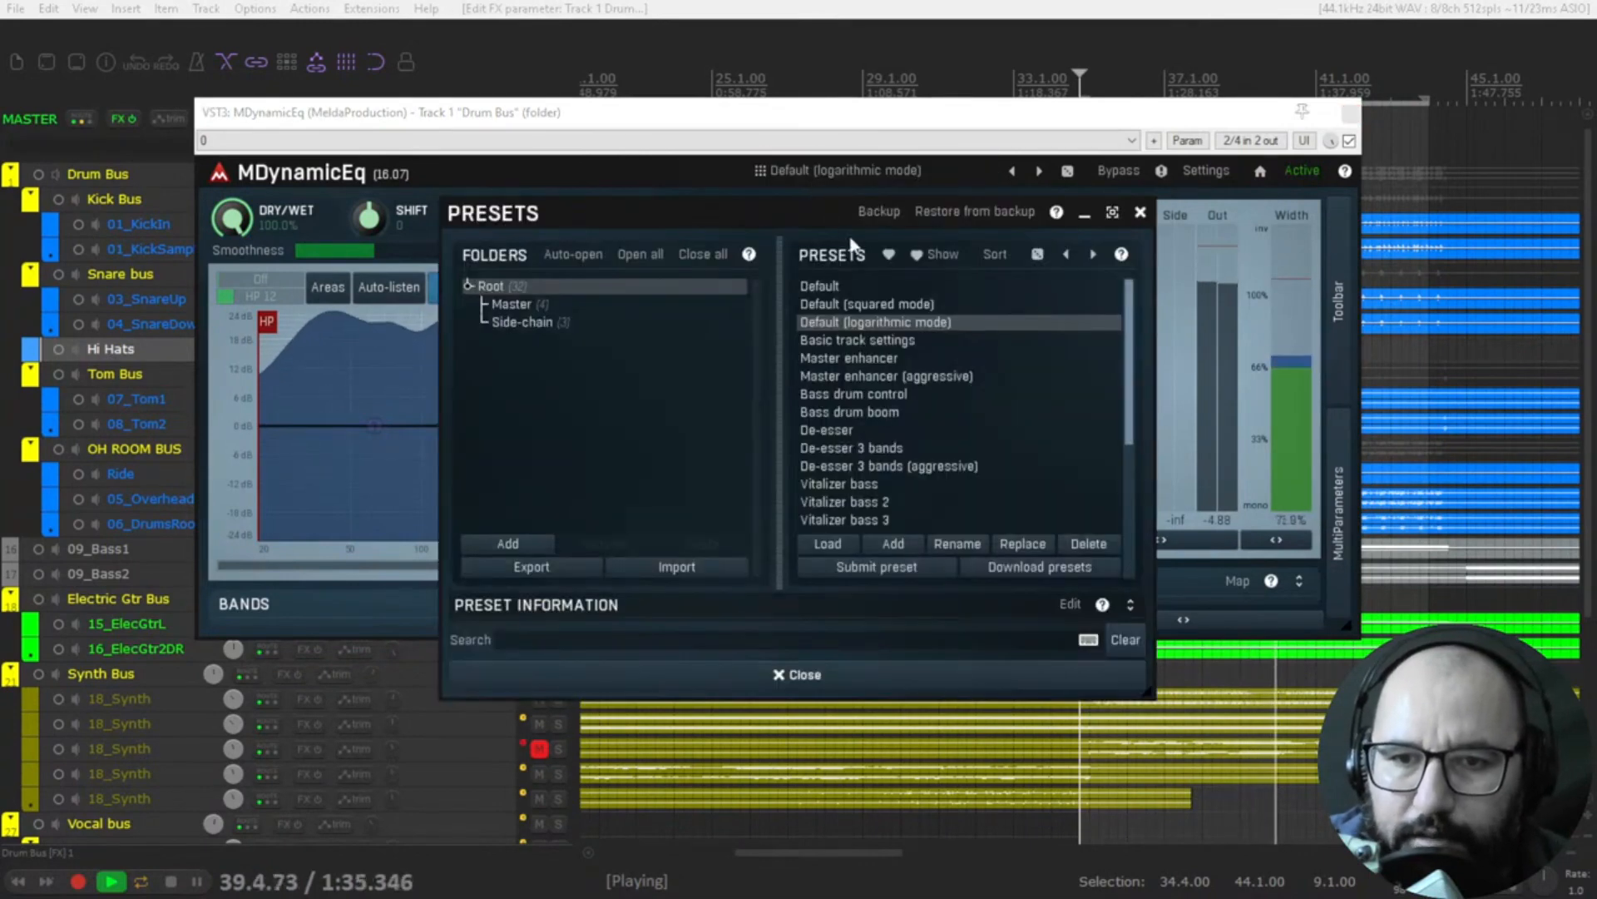
click(833, 288)
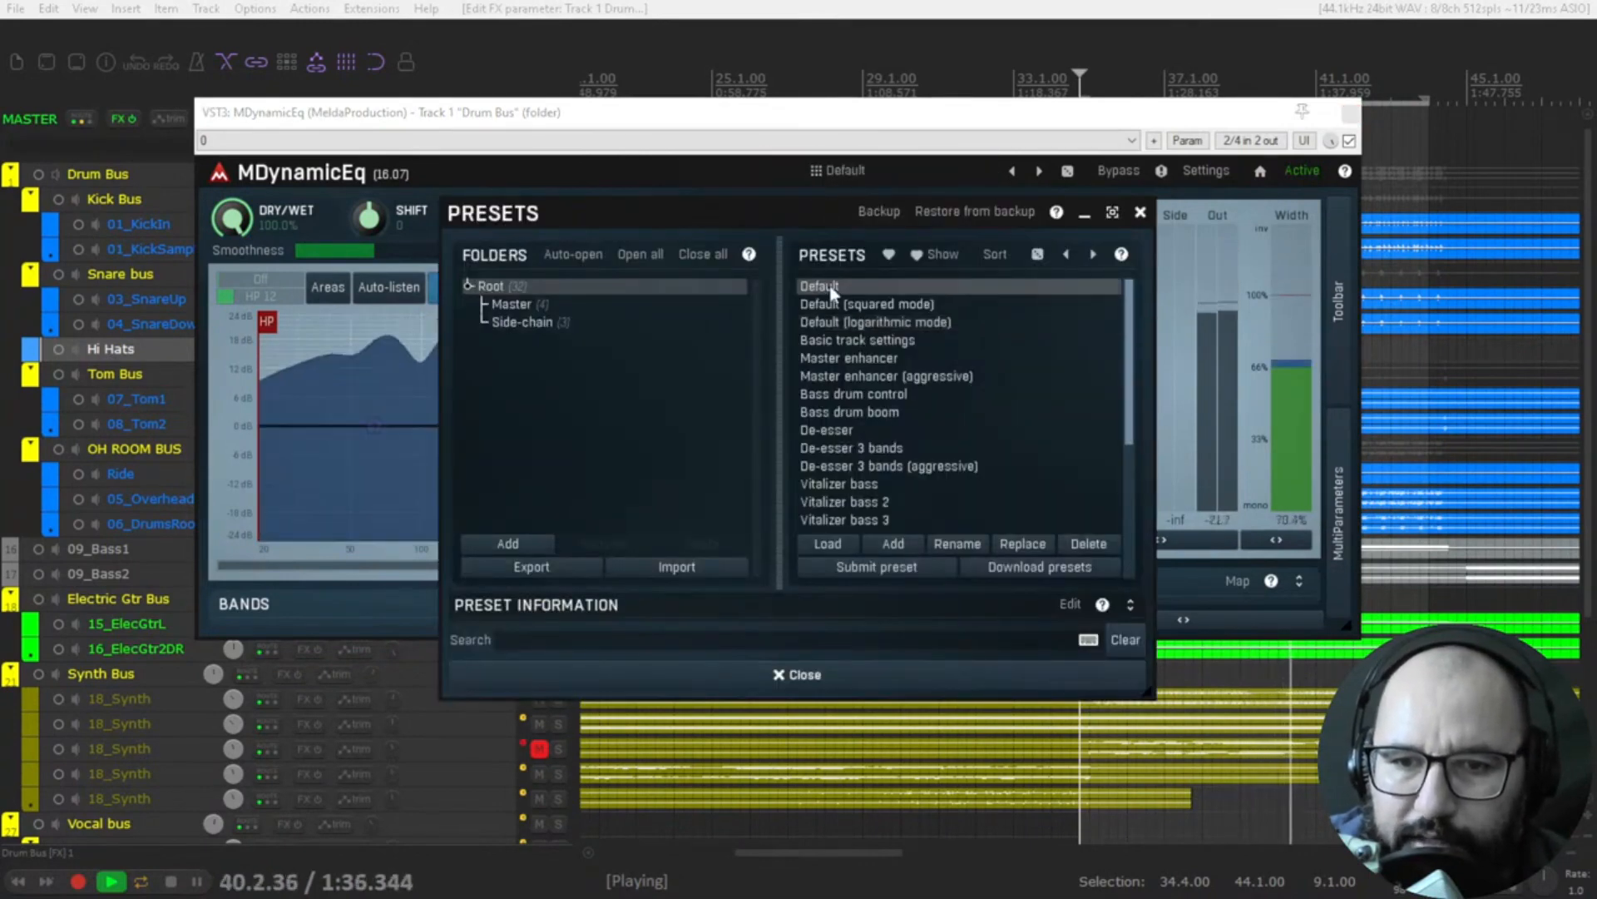
click(1140, 213)
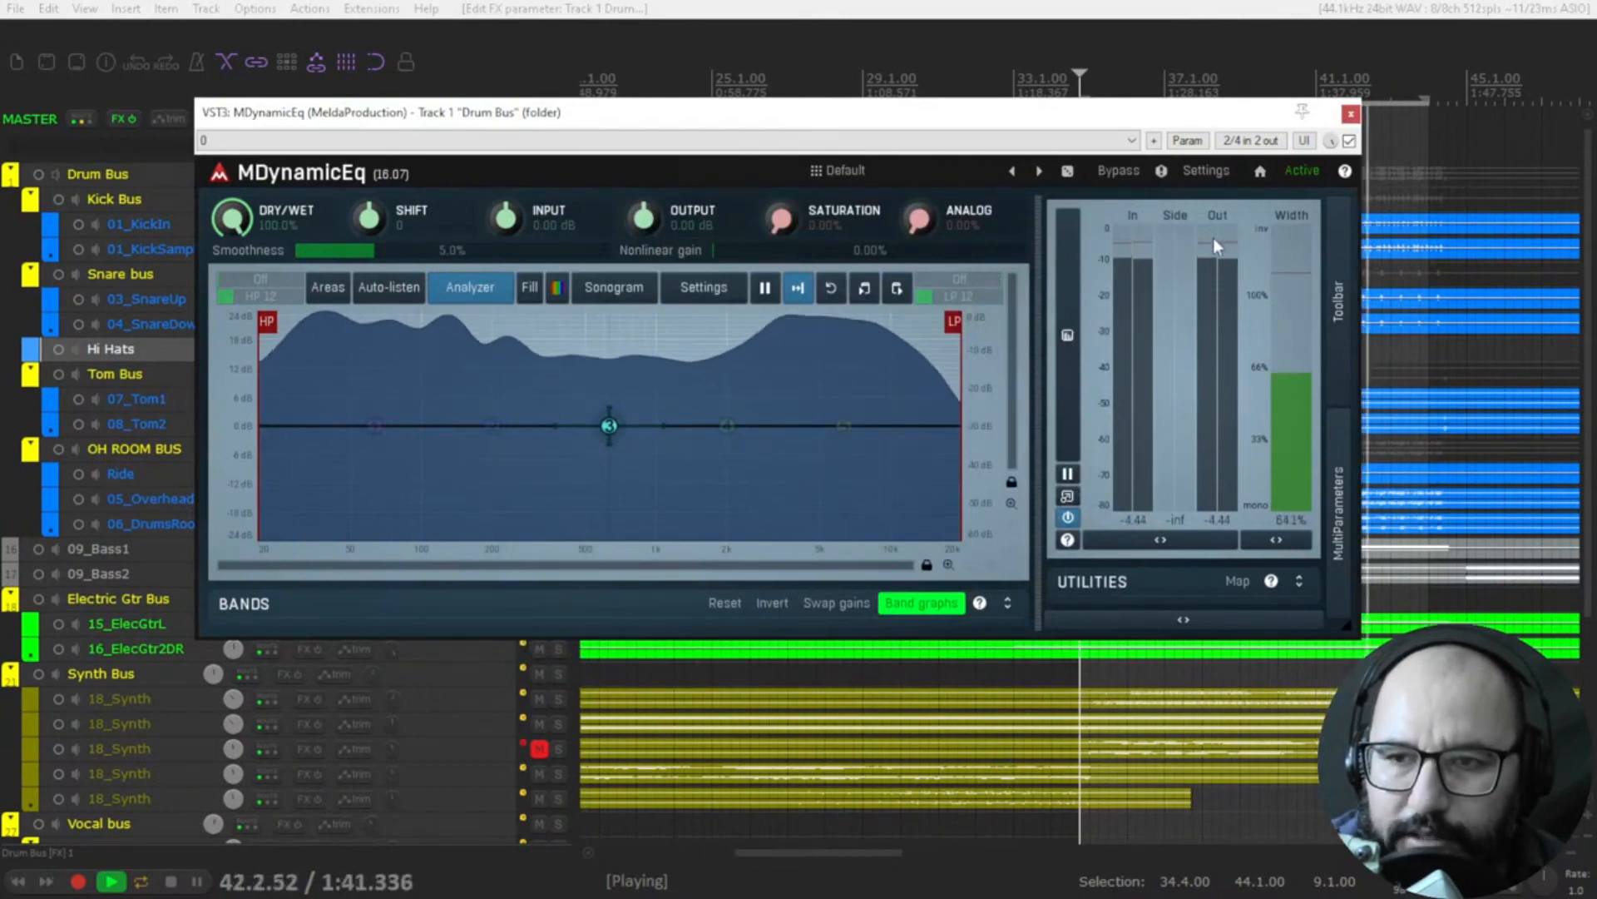
- Close the plugin window, start playback and reopen MDynamicEq on the Drum Bus
click(1351, 113)
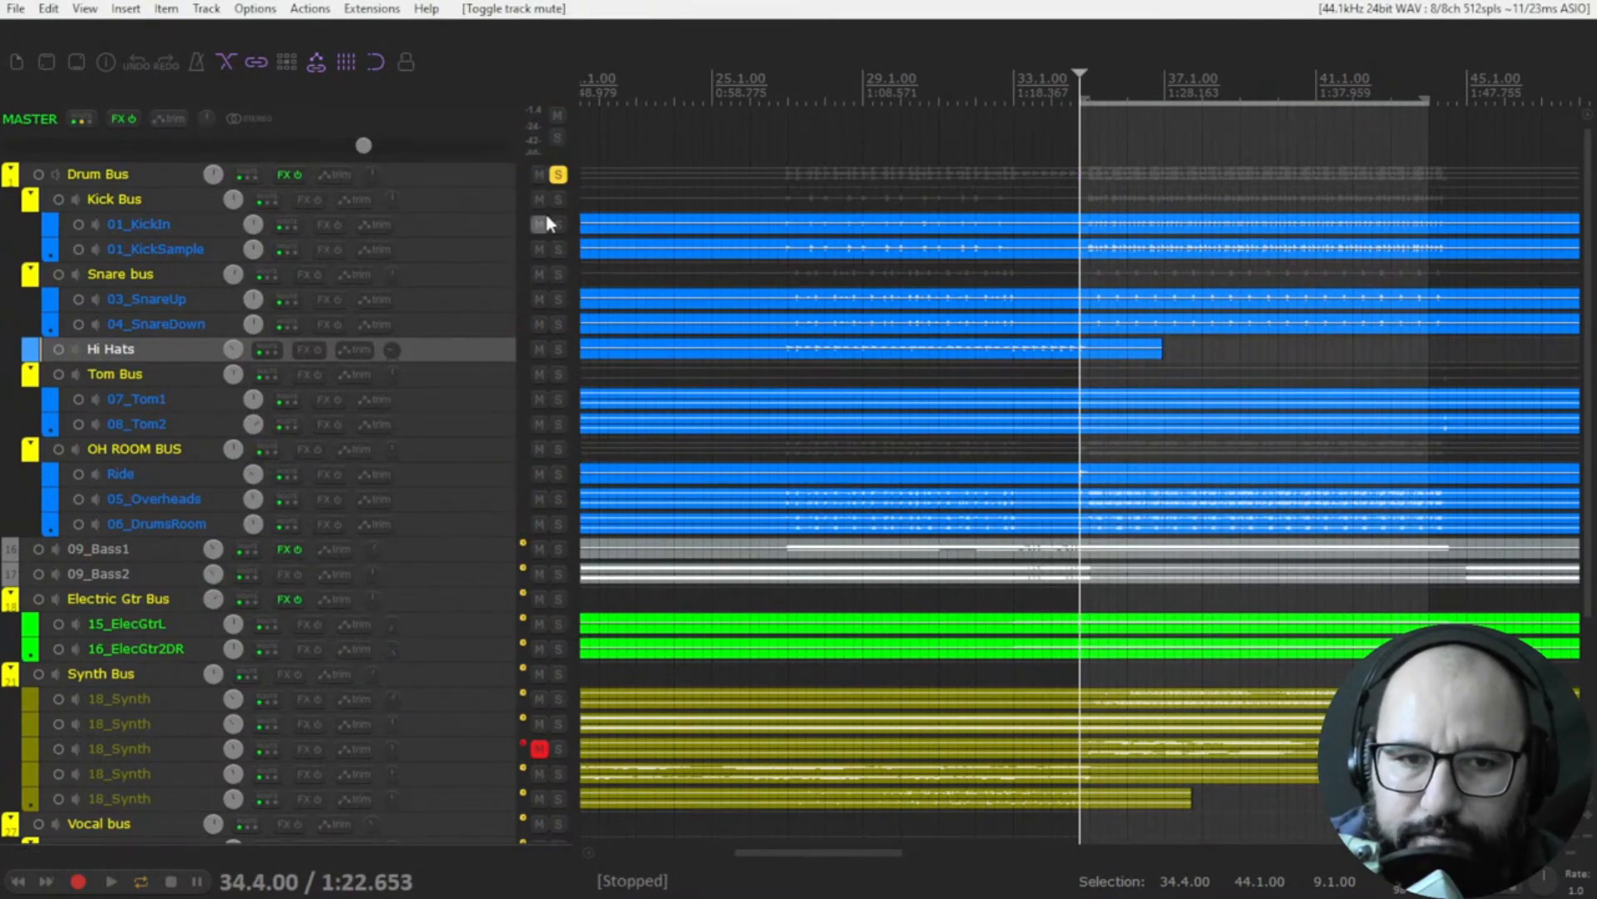
key(space)
right_click(284, 175)
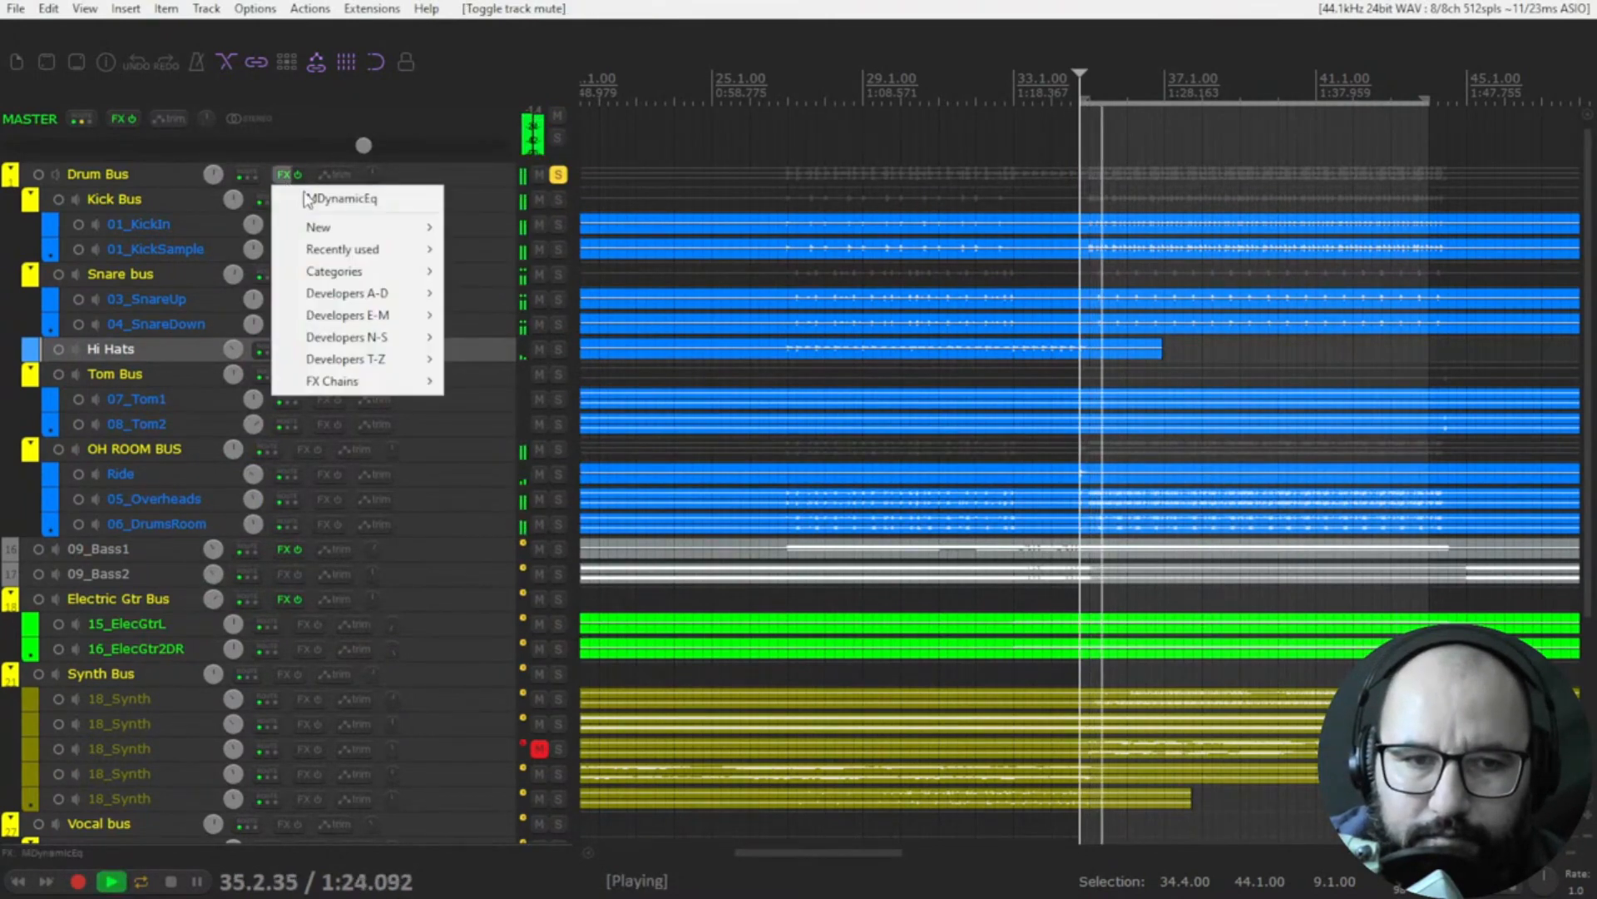
click(320, 199)
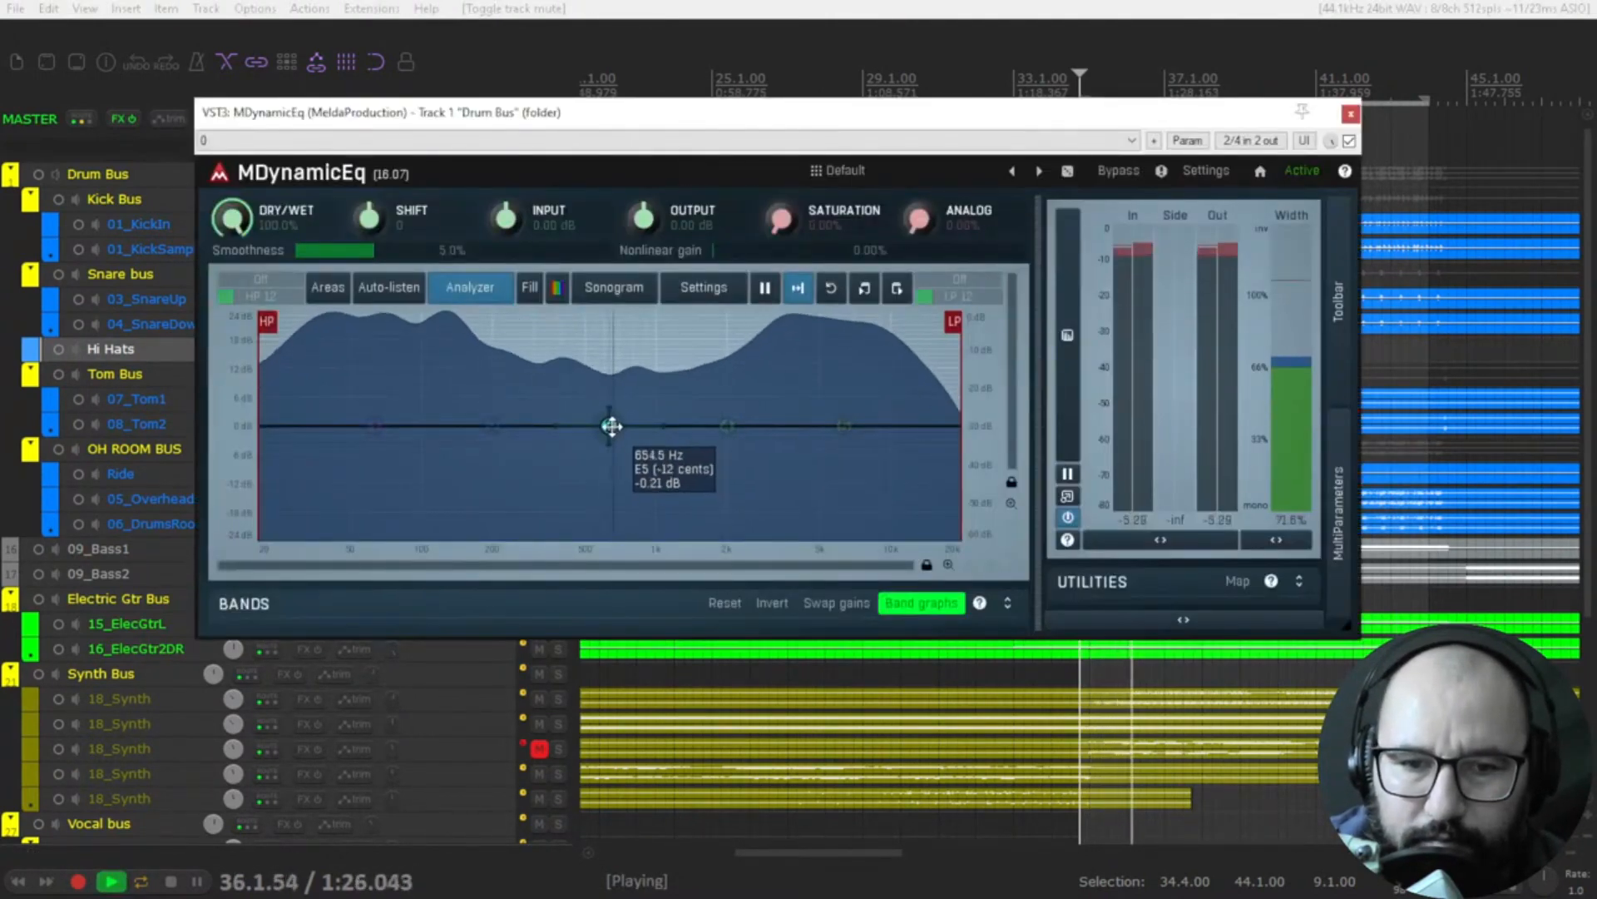
- Cut band 3 by about 6.9 dB at about 415 Hz, auditioning it with Auto-listen enabled
drag(609, 425, 568, 459)
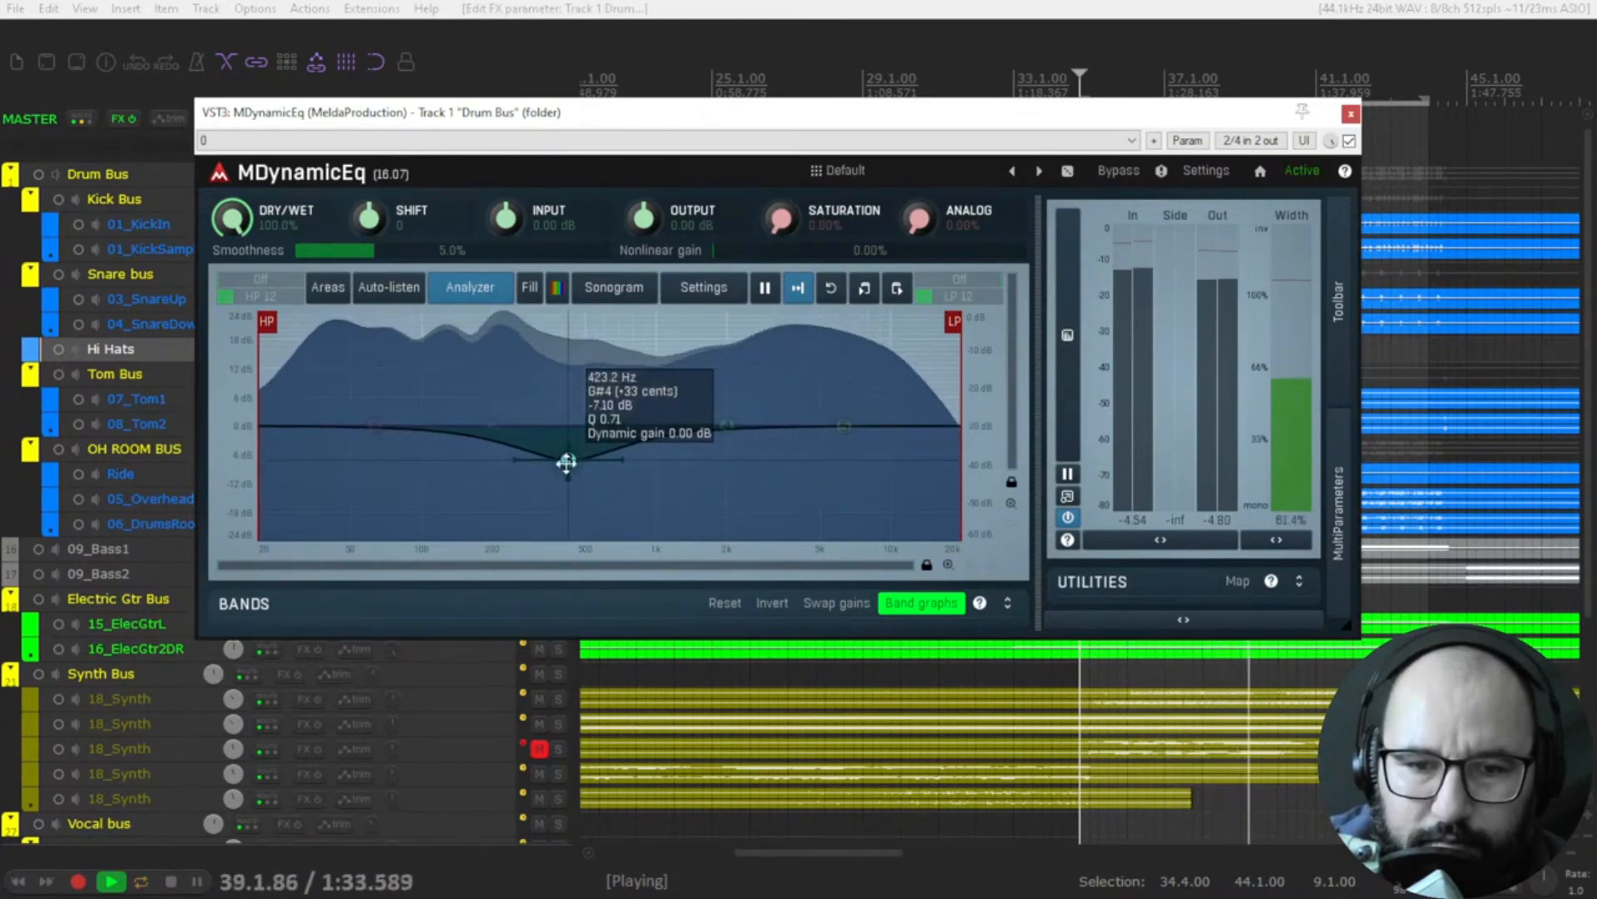
click(385, 290)
click(568, 459)
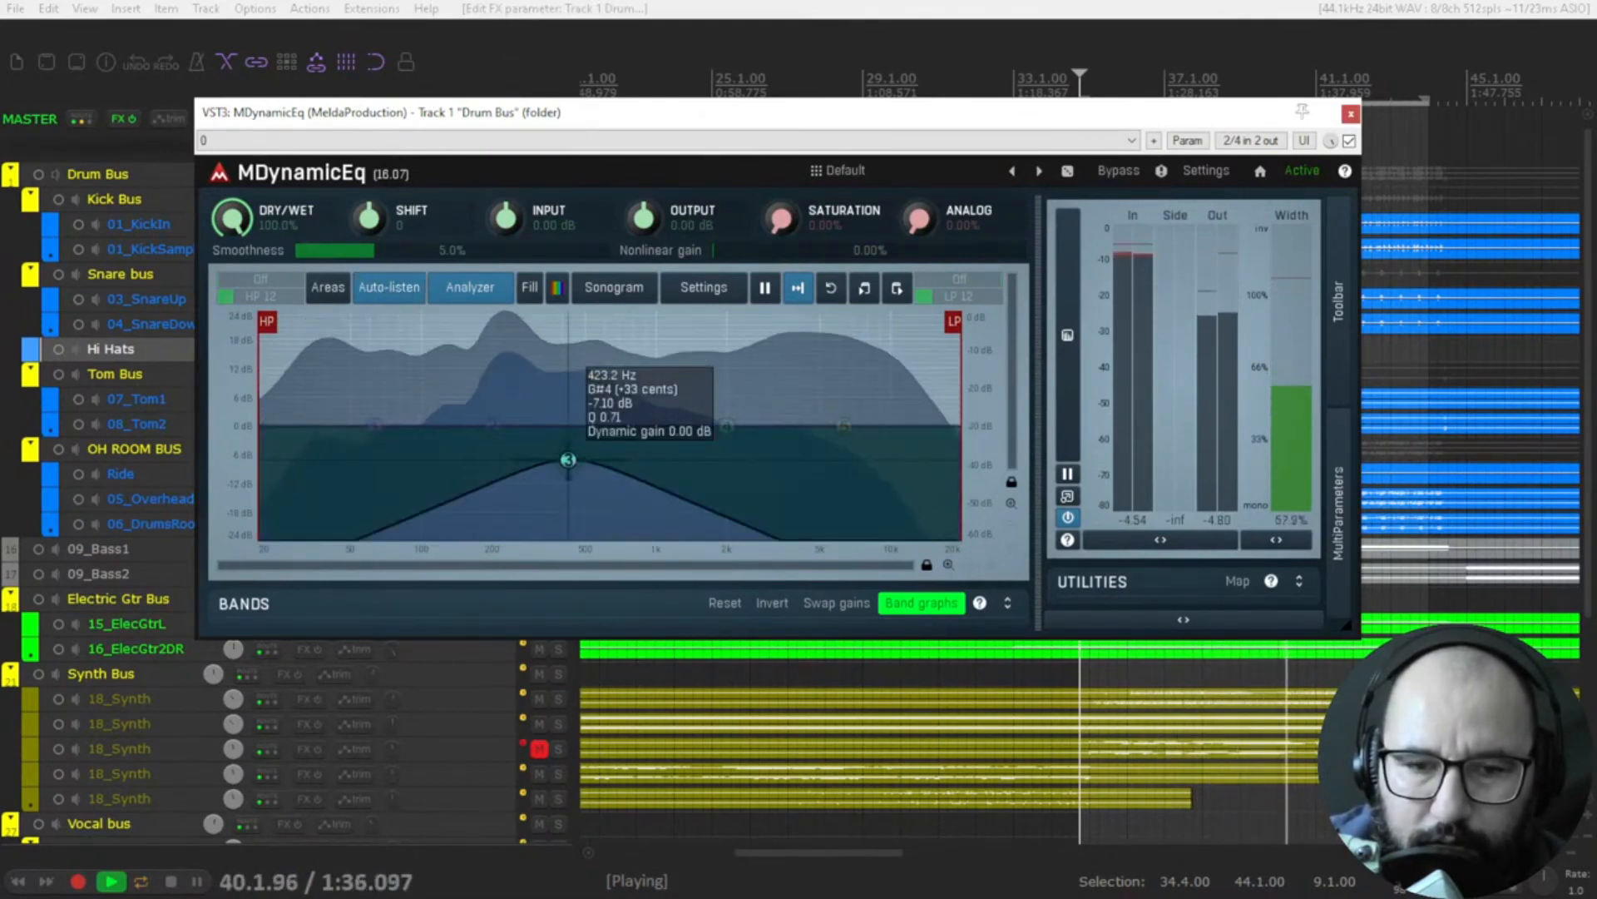
click(569, 458)
drag(567, 460, 570, 456)
- Set band 3's dynamics to about -10 dB and compare the drums with its dynamics, and the whole plugin, switched off and on
double_click(569, 457)
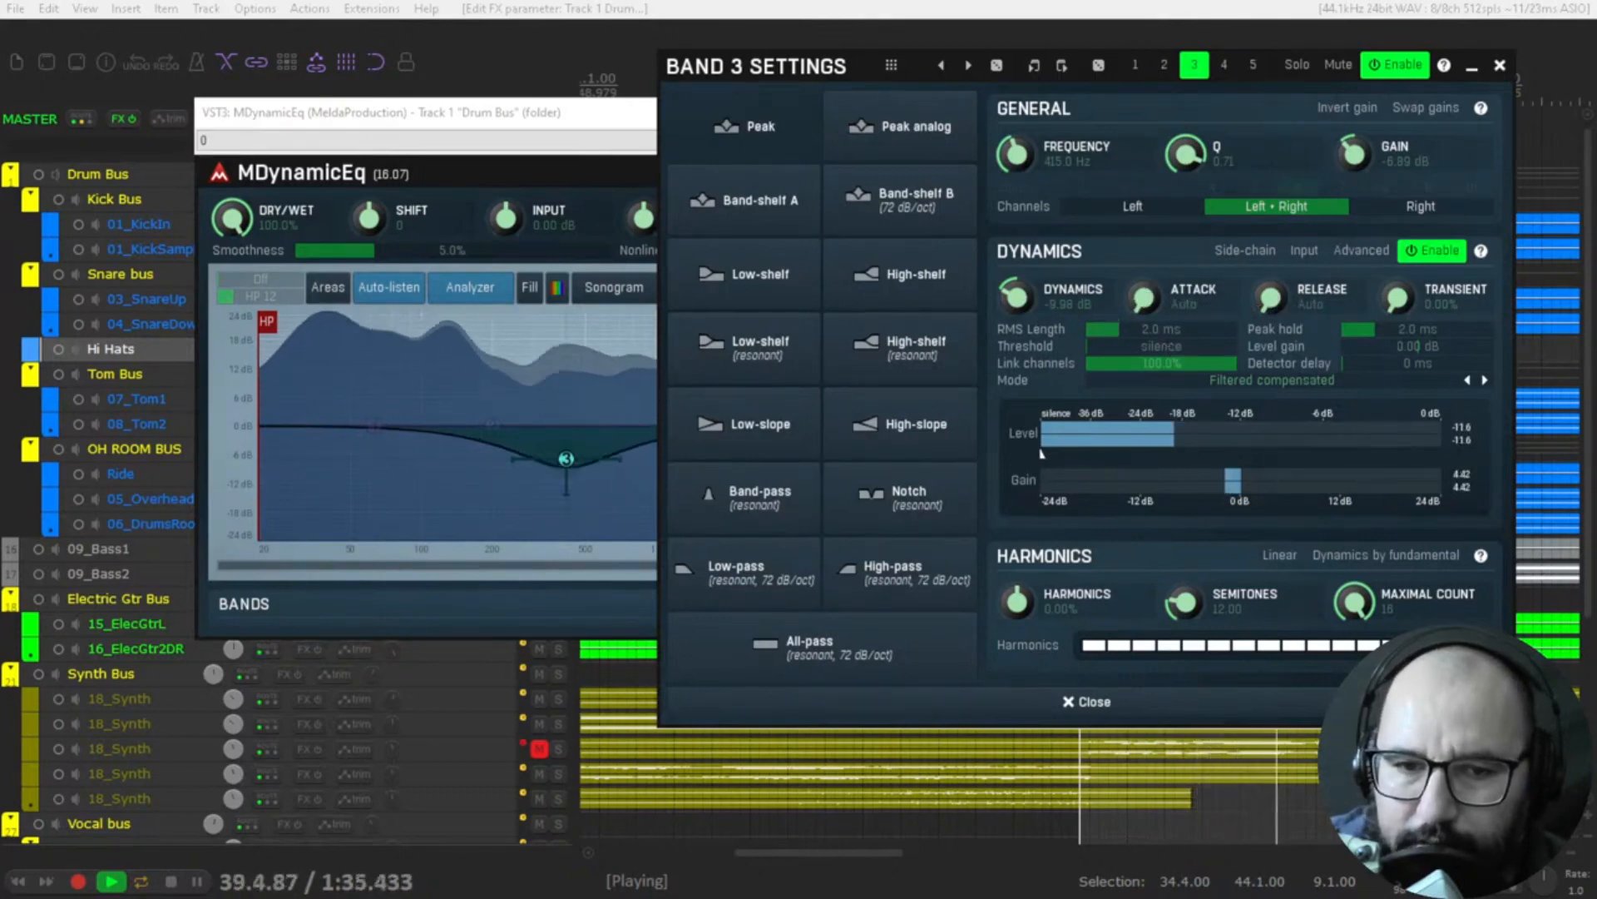
click(1426, 254)
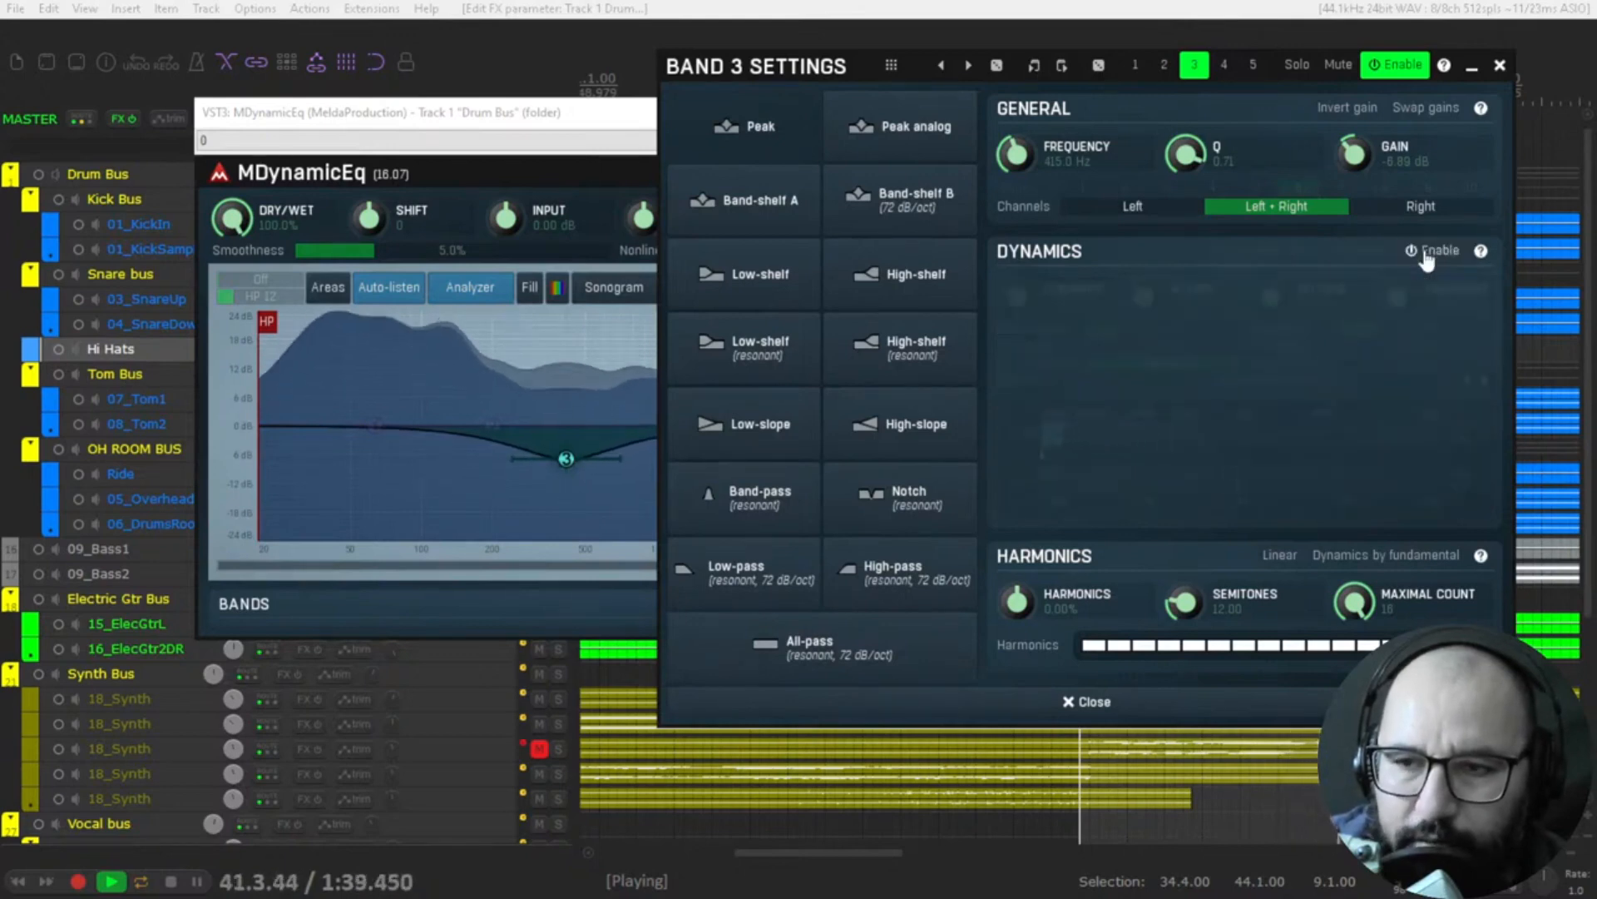
click(1426, 254)
click(1500, 67)
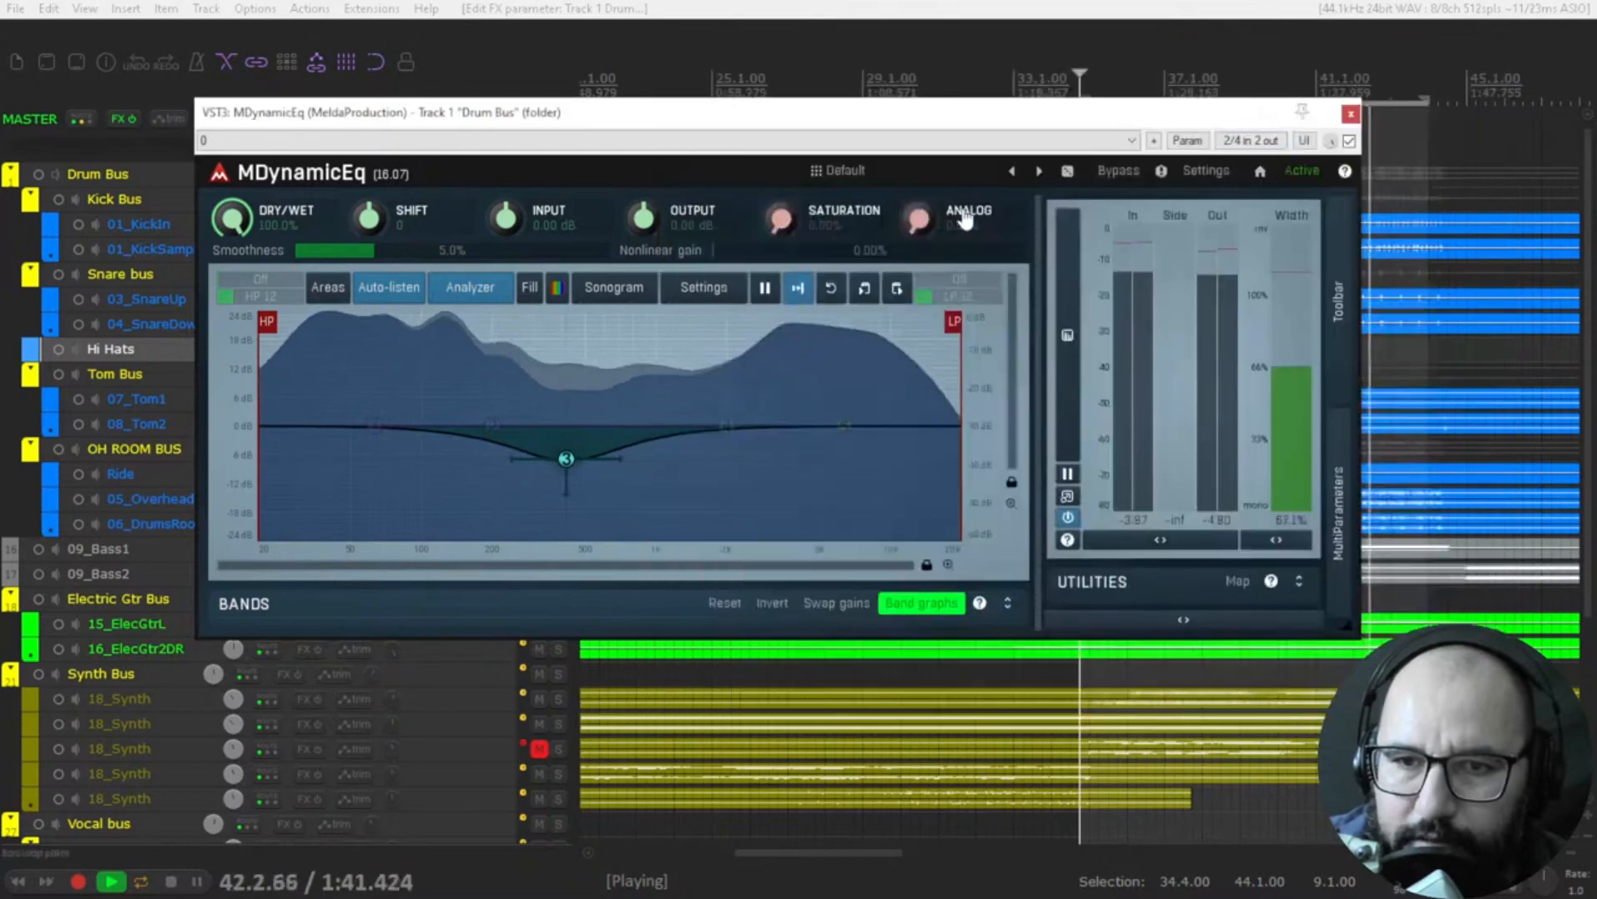
click(1349, 141)
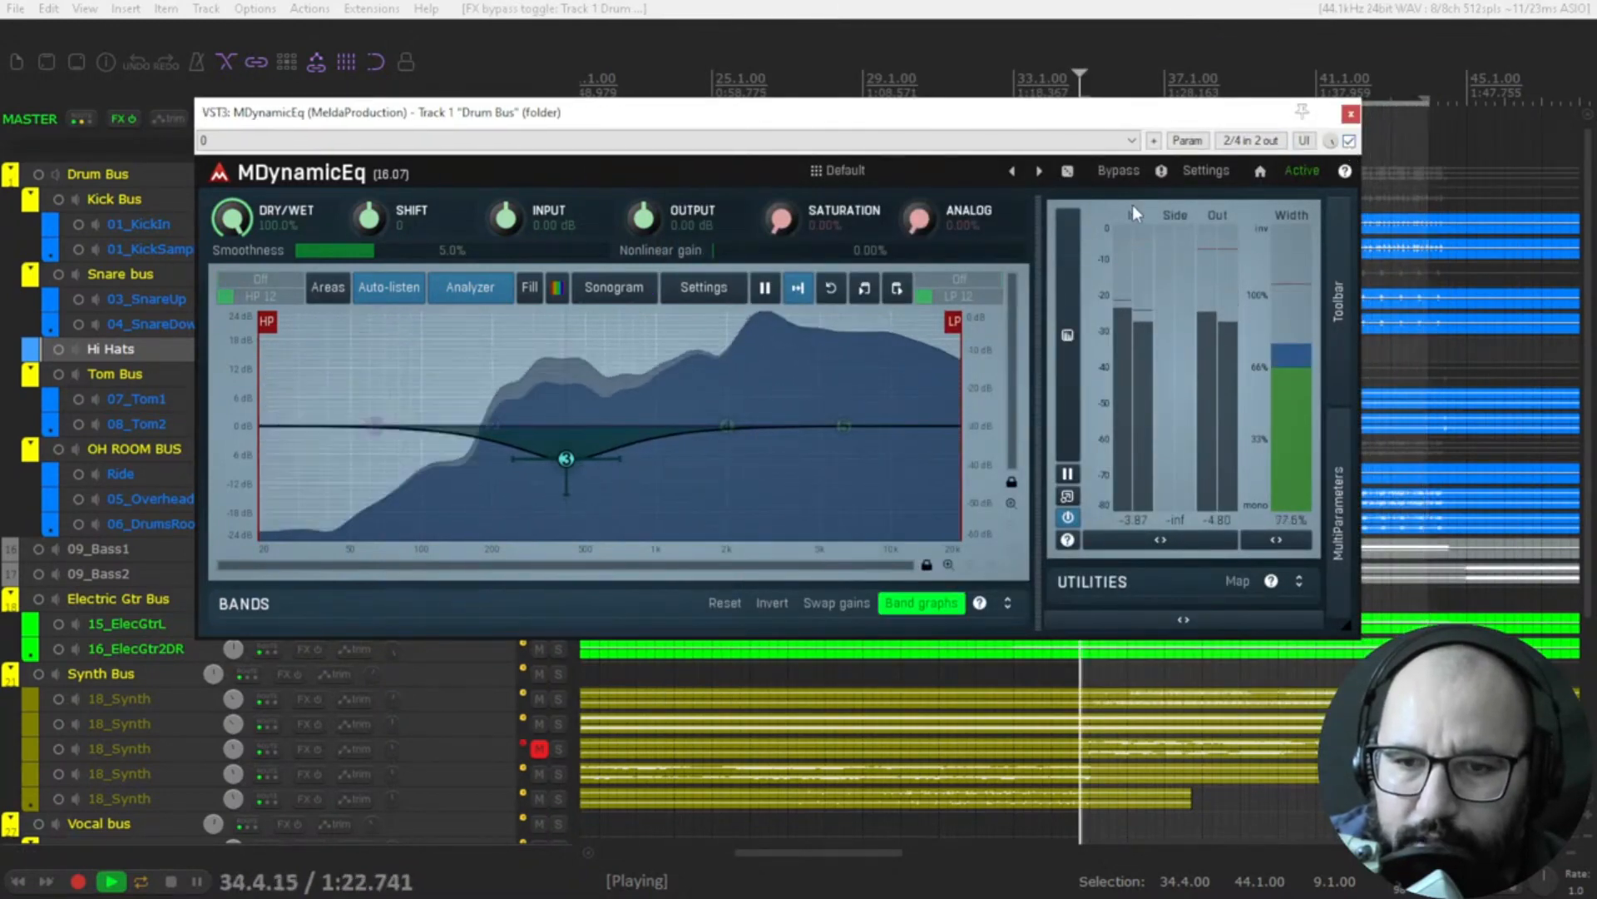
key(space)
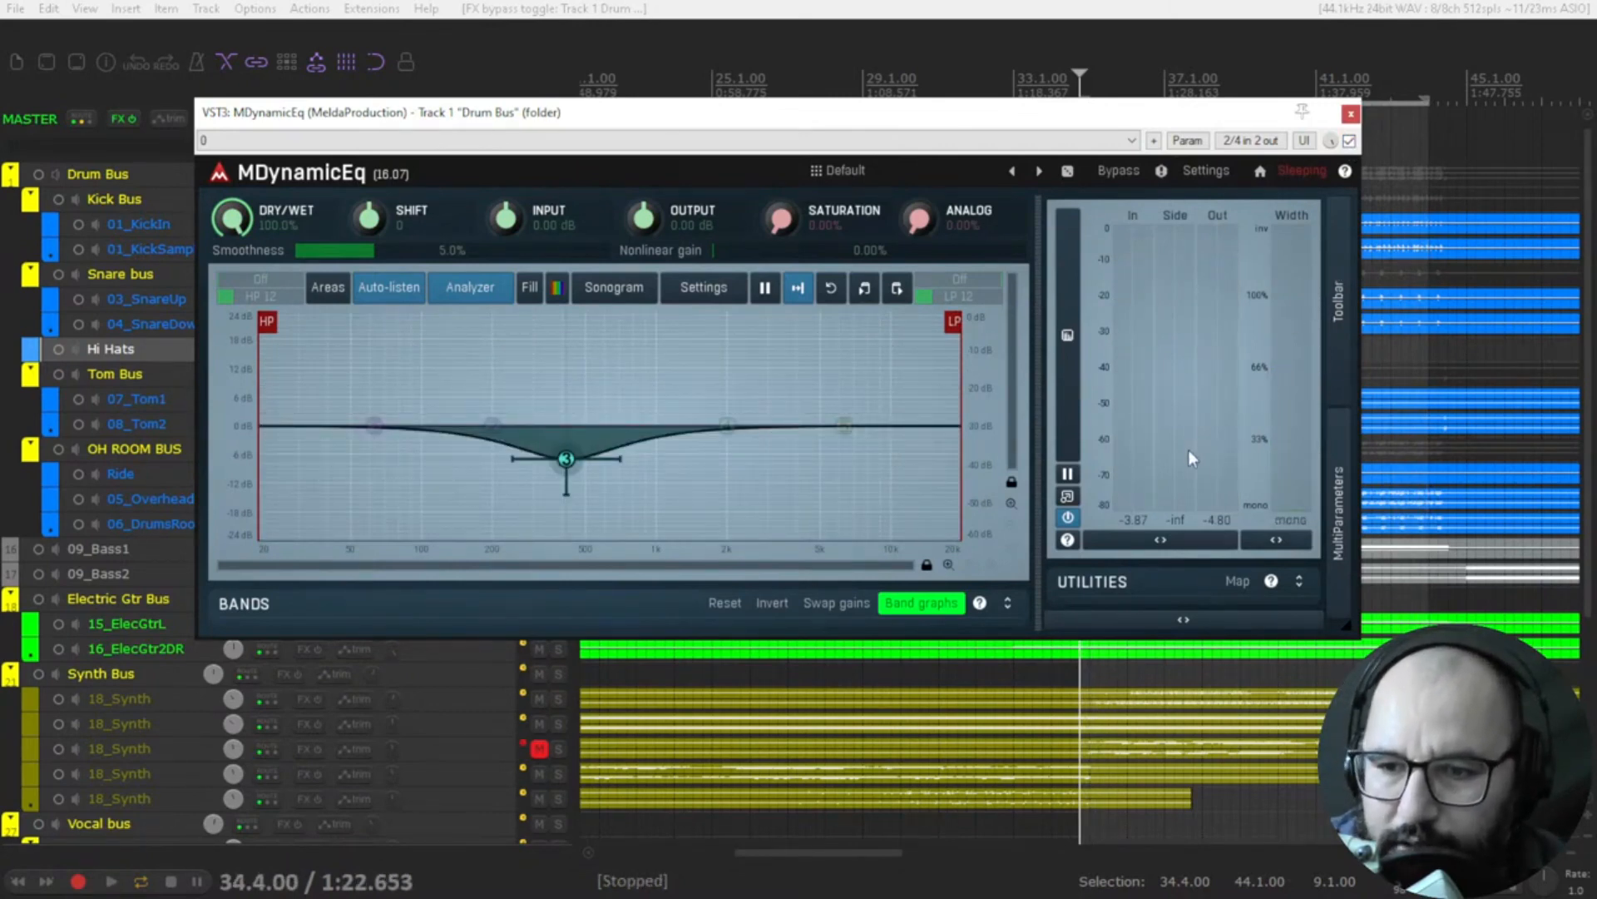
- Review the plugin's channel processing modes and keep Left + Right
click(1340, 307)
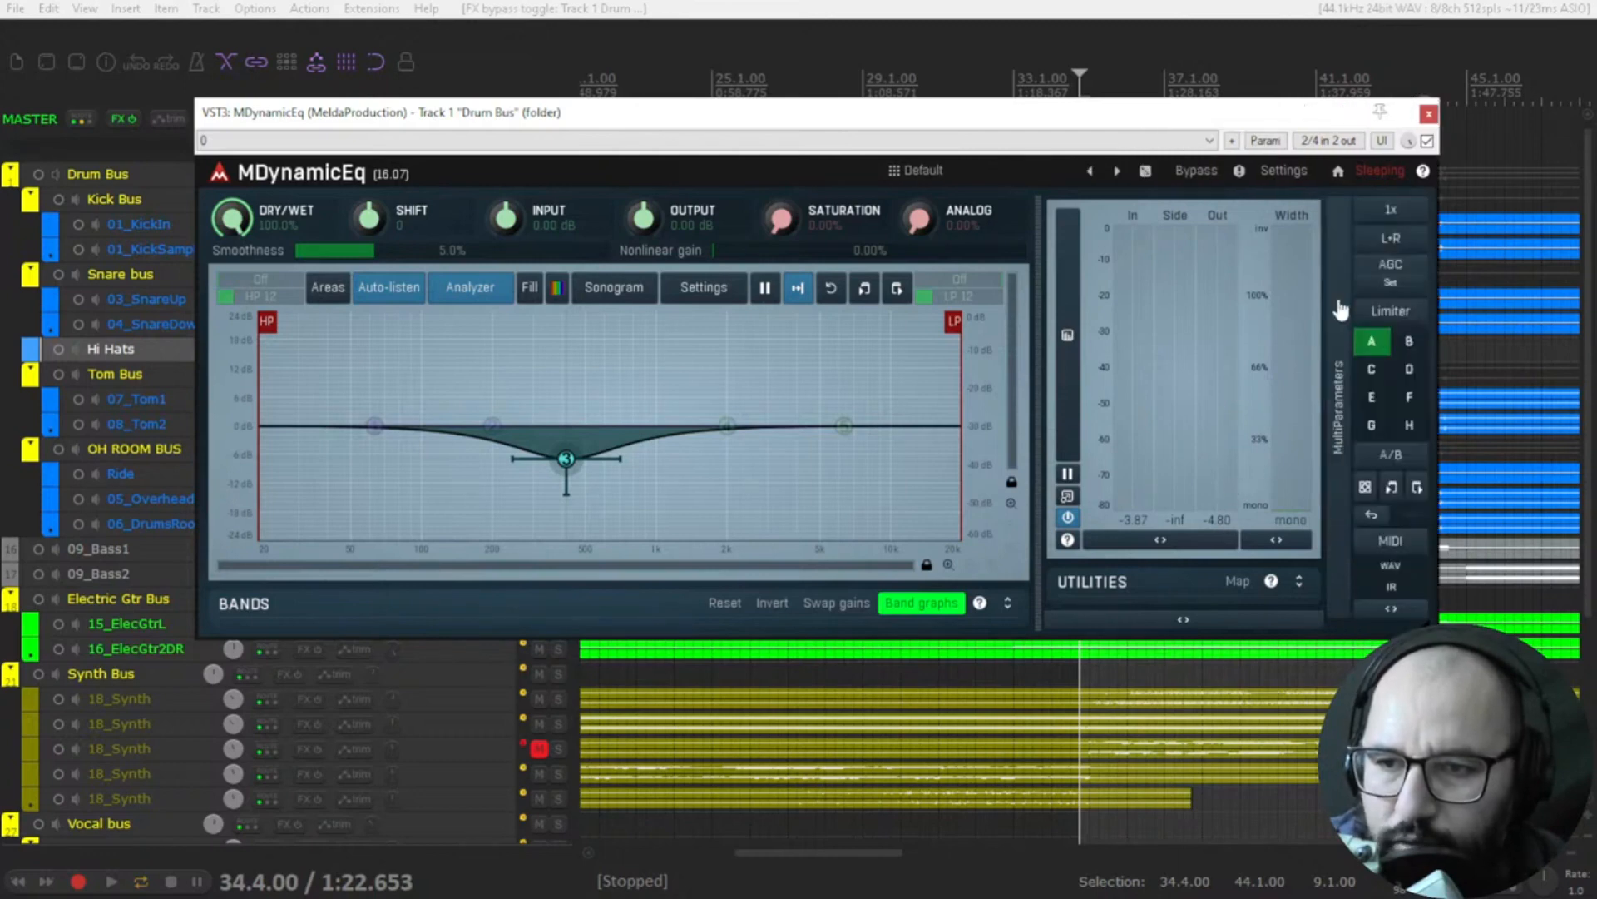
click(1391, 243)
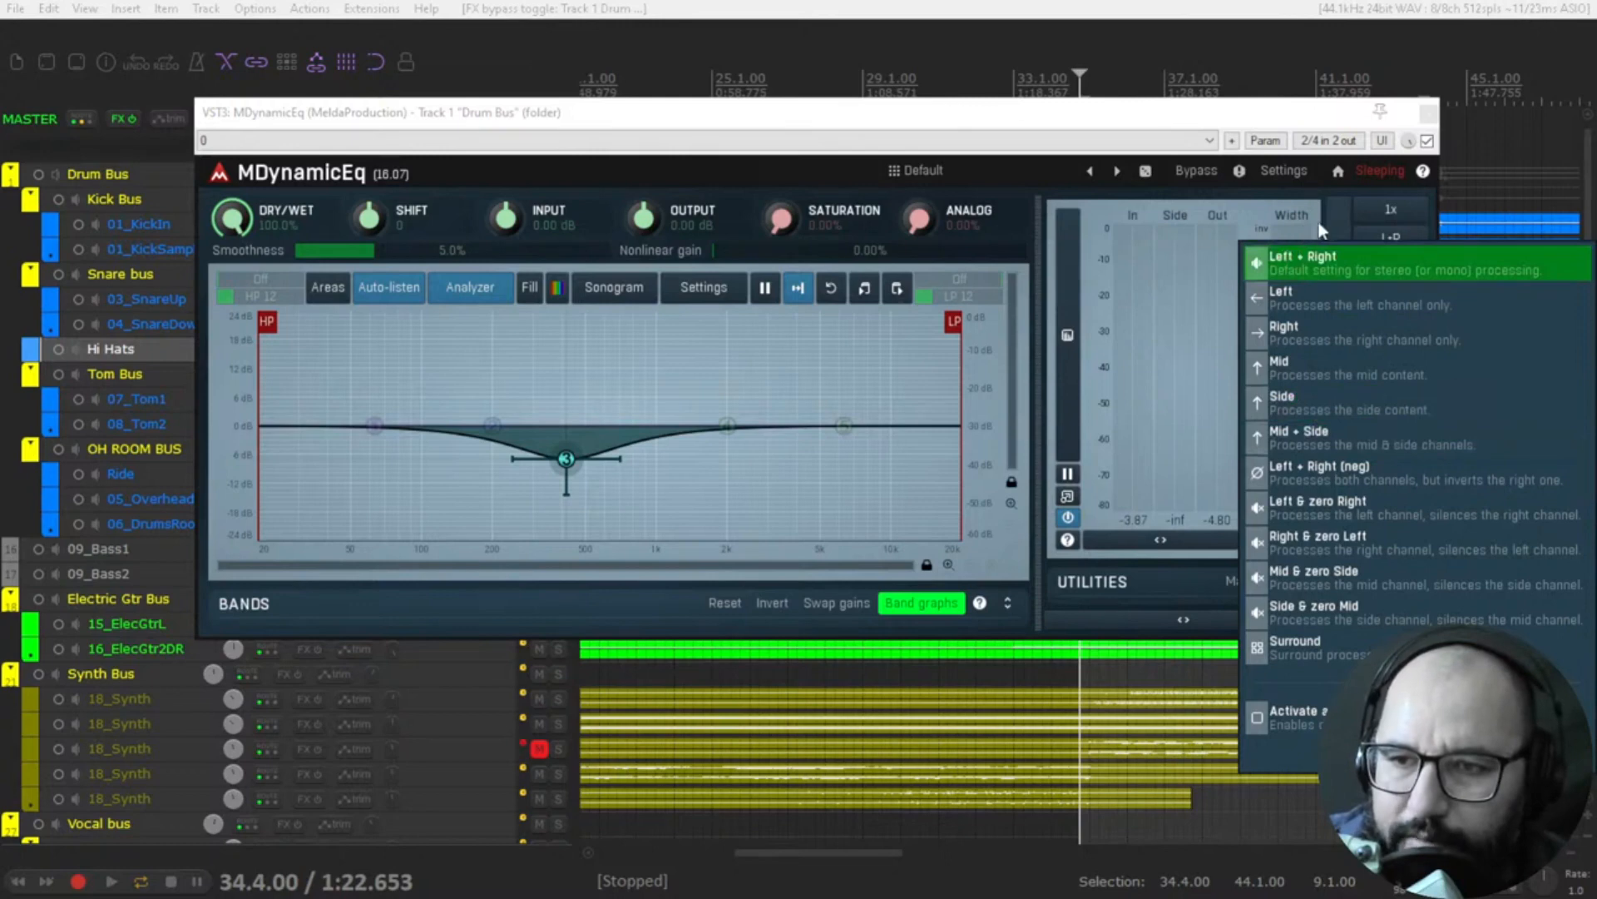
click(1313, 268)
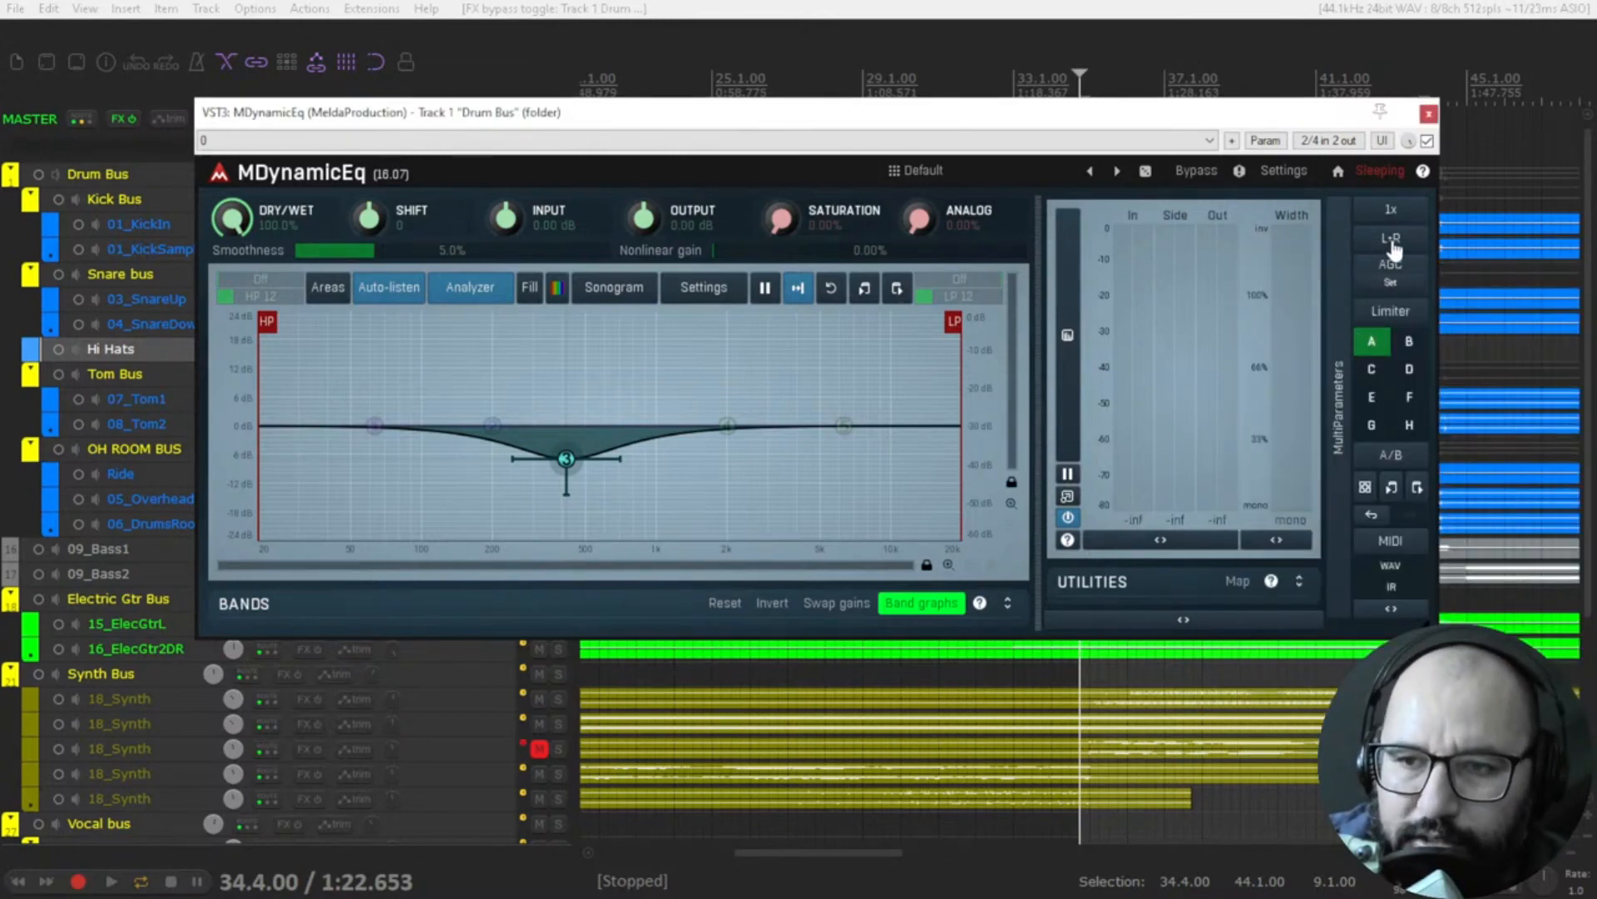
click(1392, 612)
- Turn off Auto-listen and reduce band 3's cut to about 6 dB during playback
key(space)
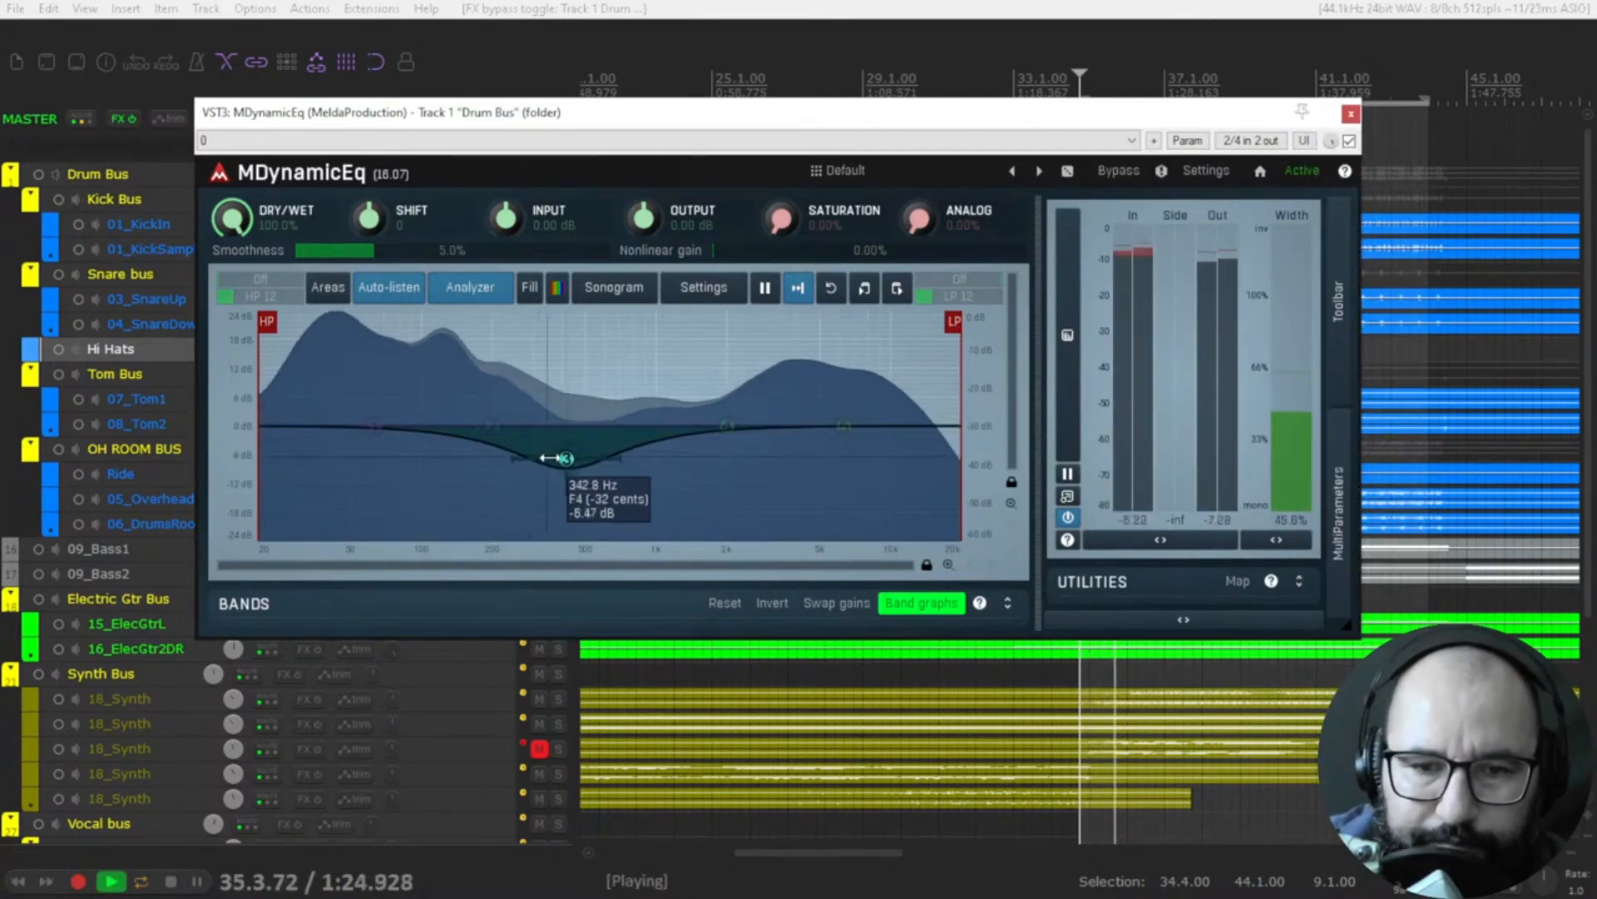
click(388, 296)
drag(567, 460, 566, 454)
key(space)
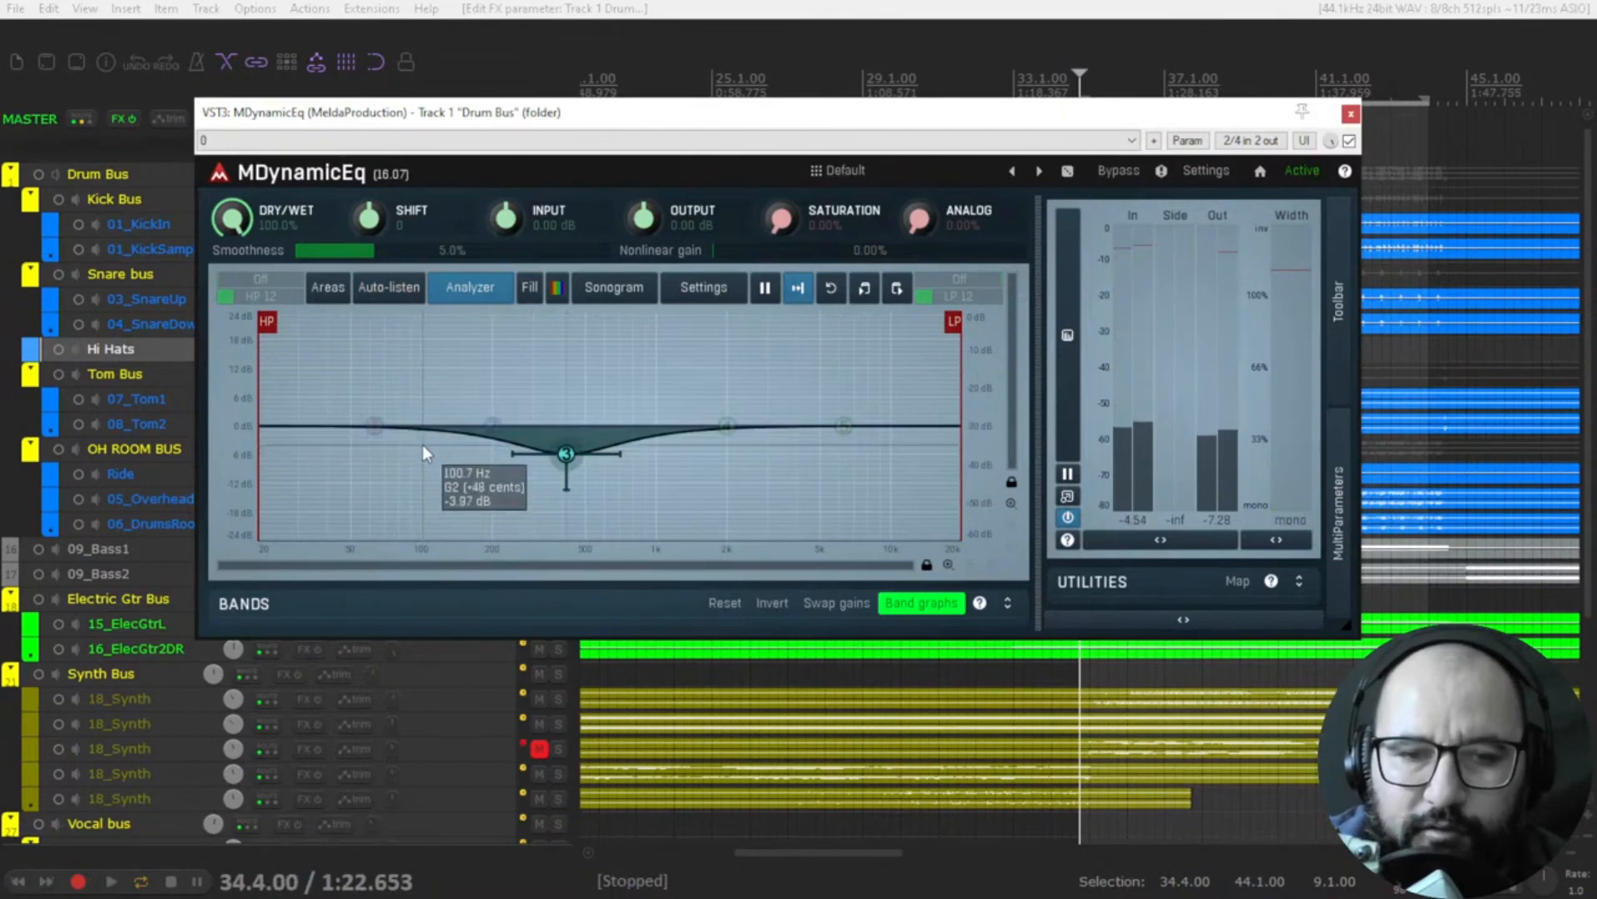
- Set the high-pass filter to about 40 Hz while listening to the drums
key(space)
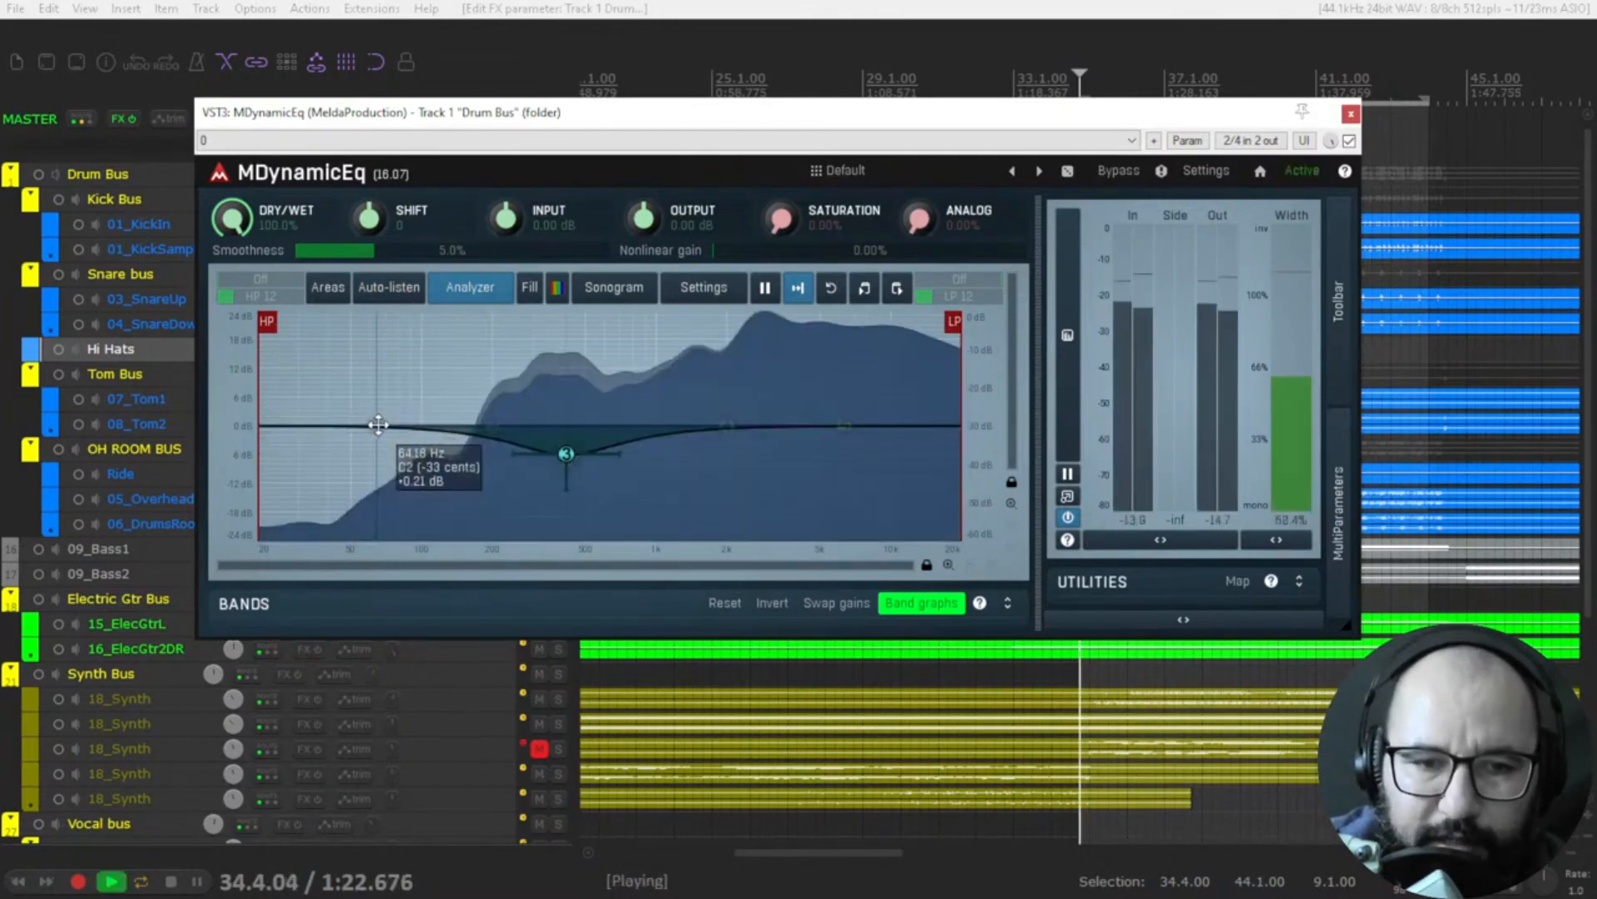
key(space)
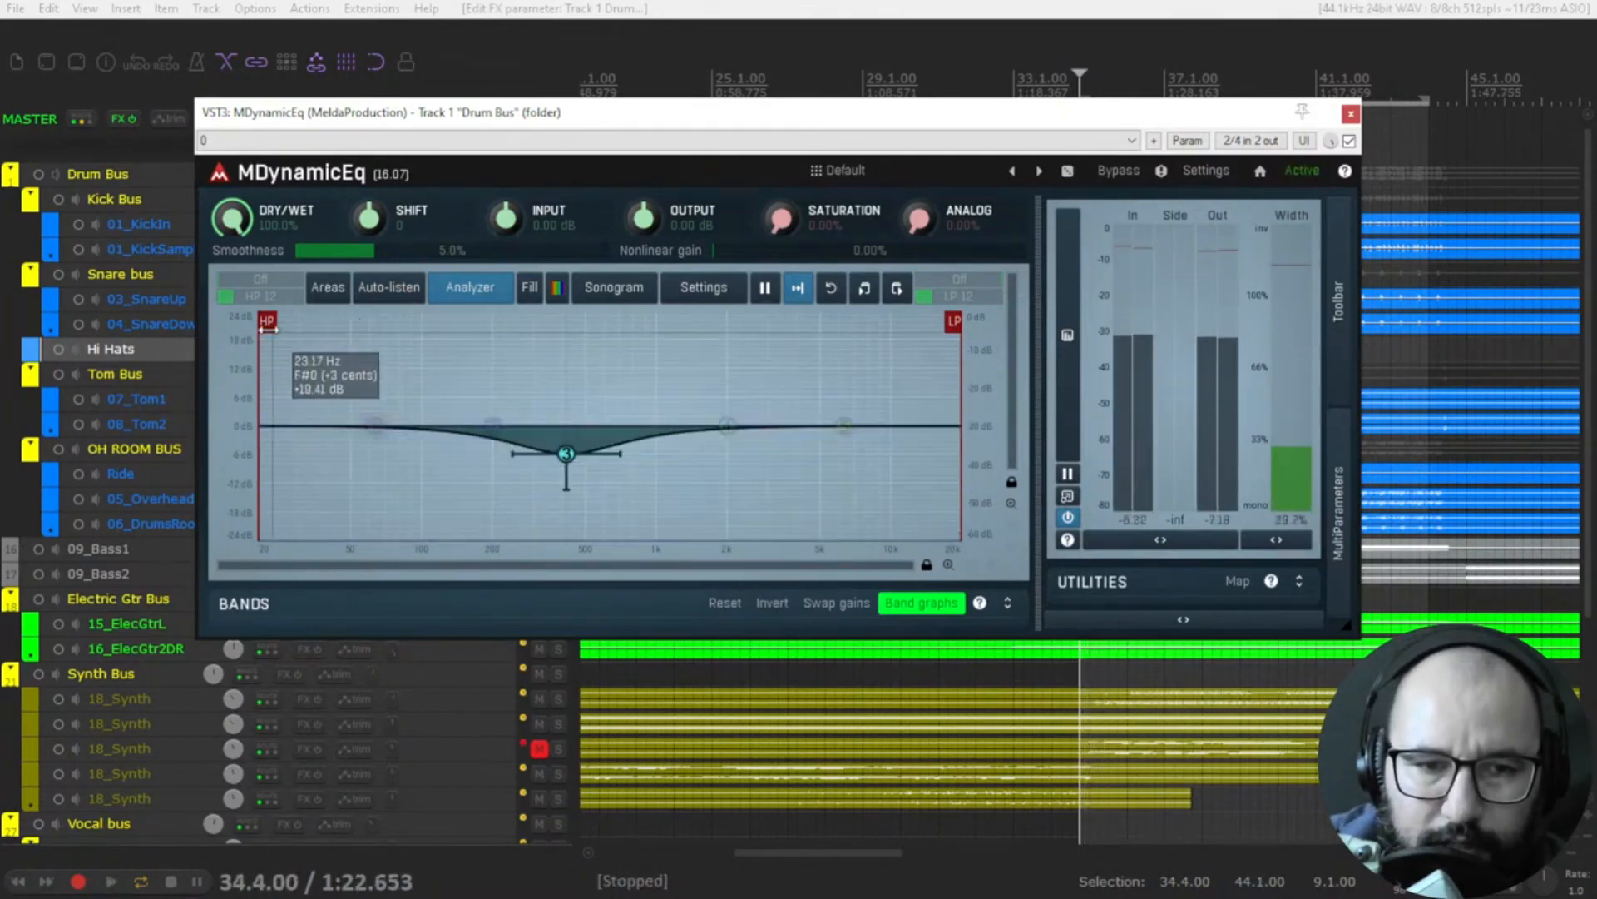
key(space)
drag(267, 323, 336, 326)
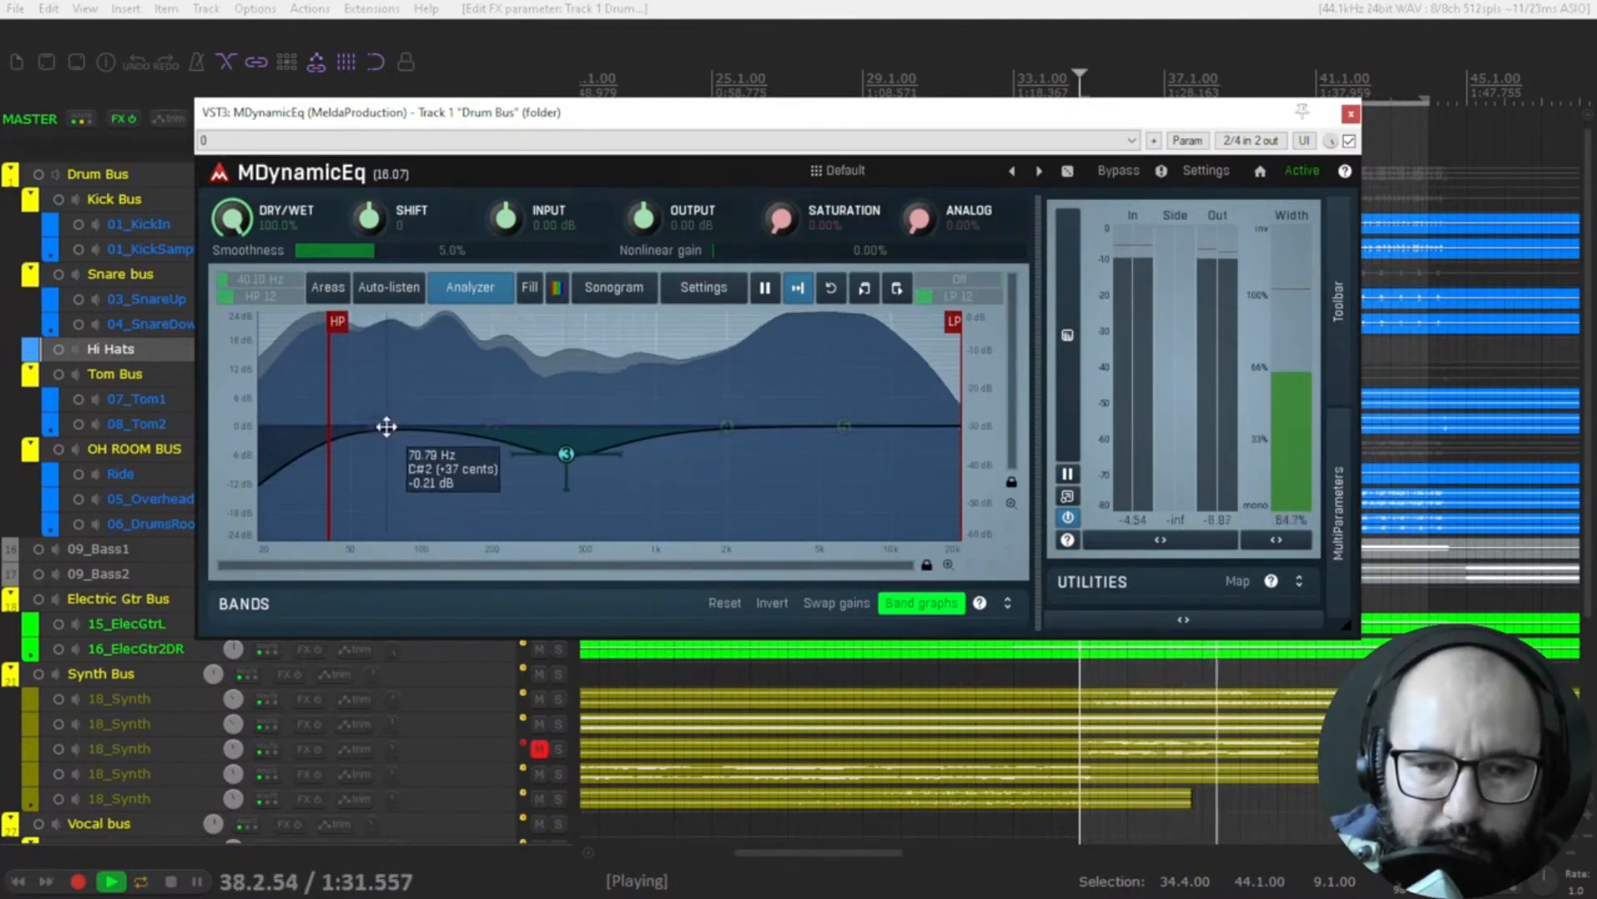
key(space)
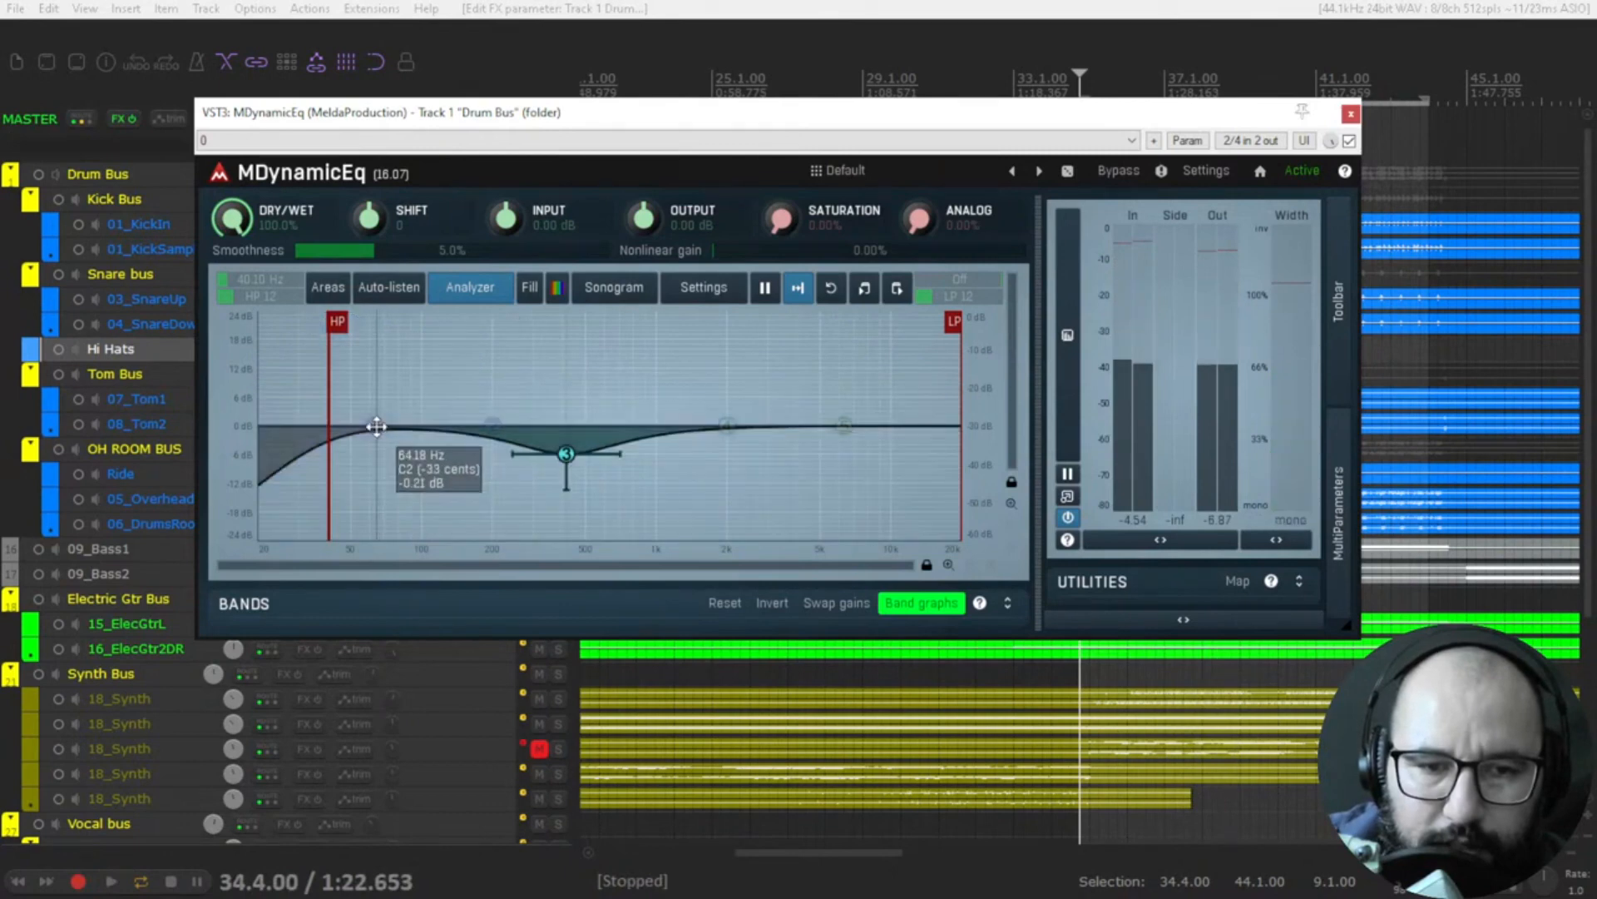
- Enable band 1 as a Peak filter with about 3.1 dB of boost at about 72.5 Hz
double_click(382, 412)
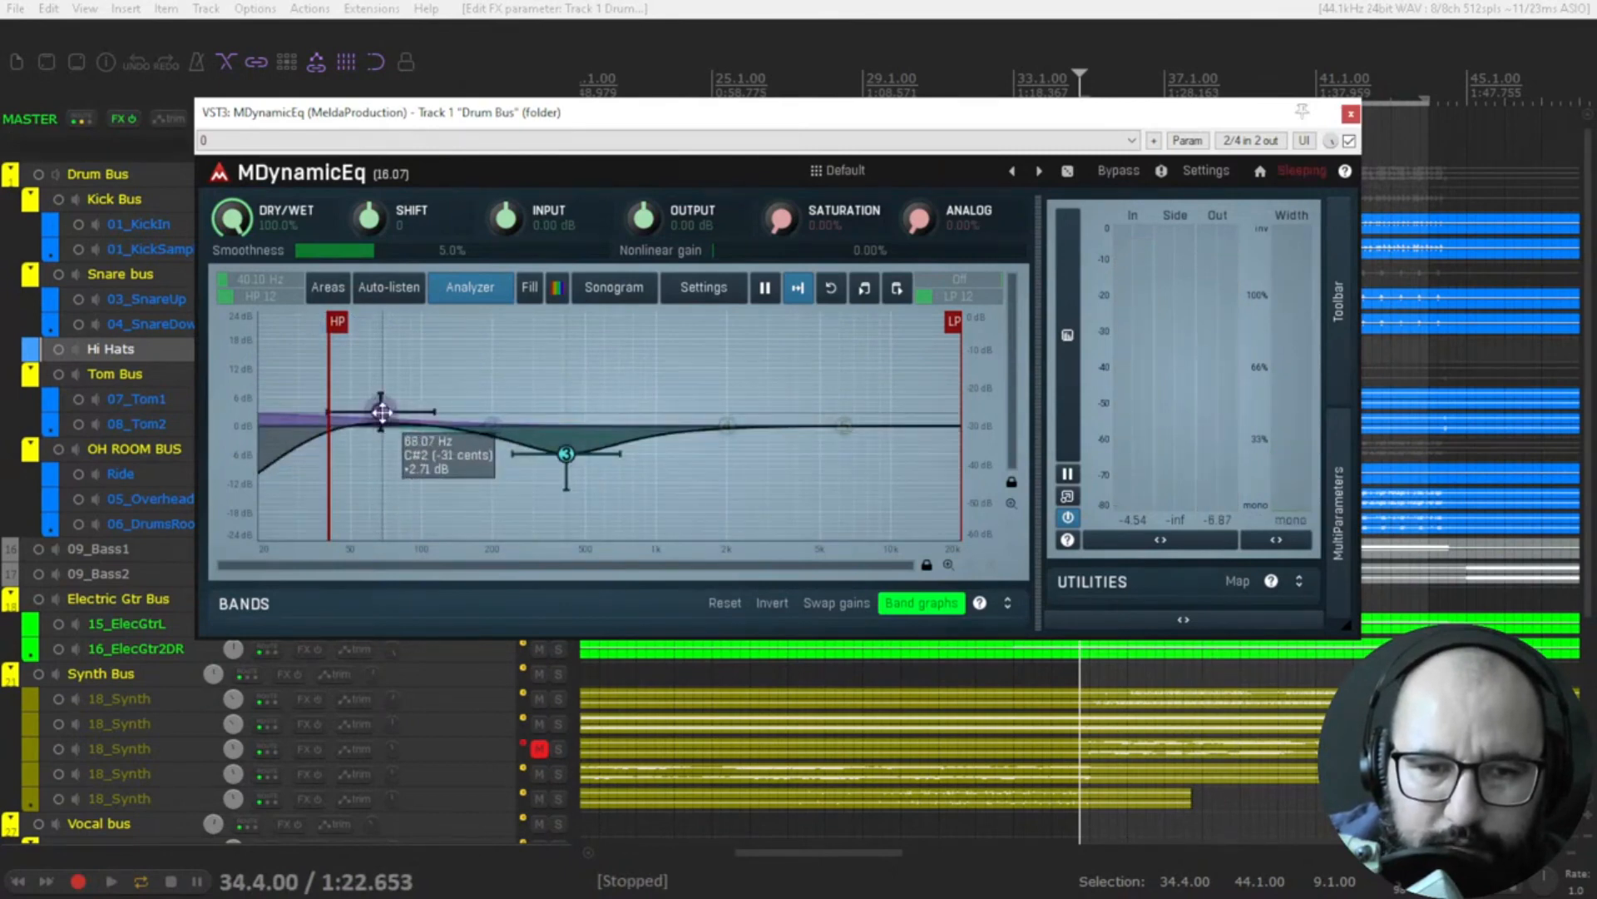
drag(382, 413, 390, 412)
right_click(390, 412)
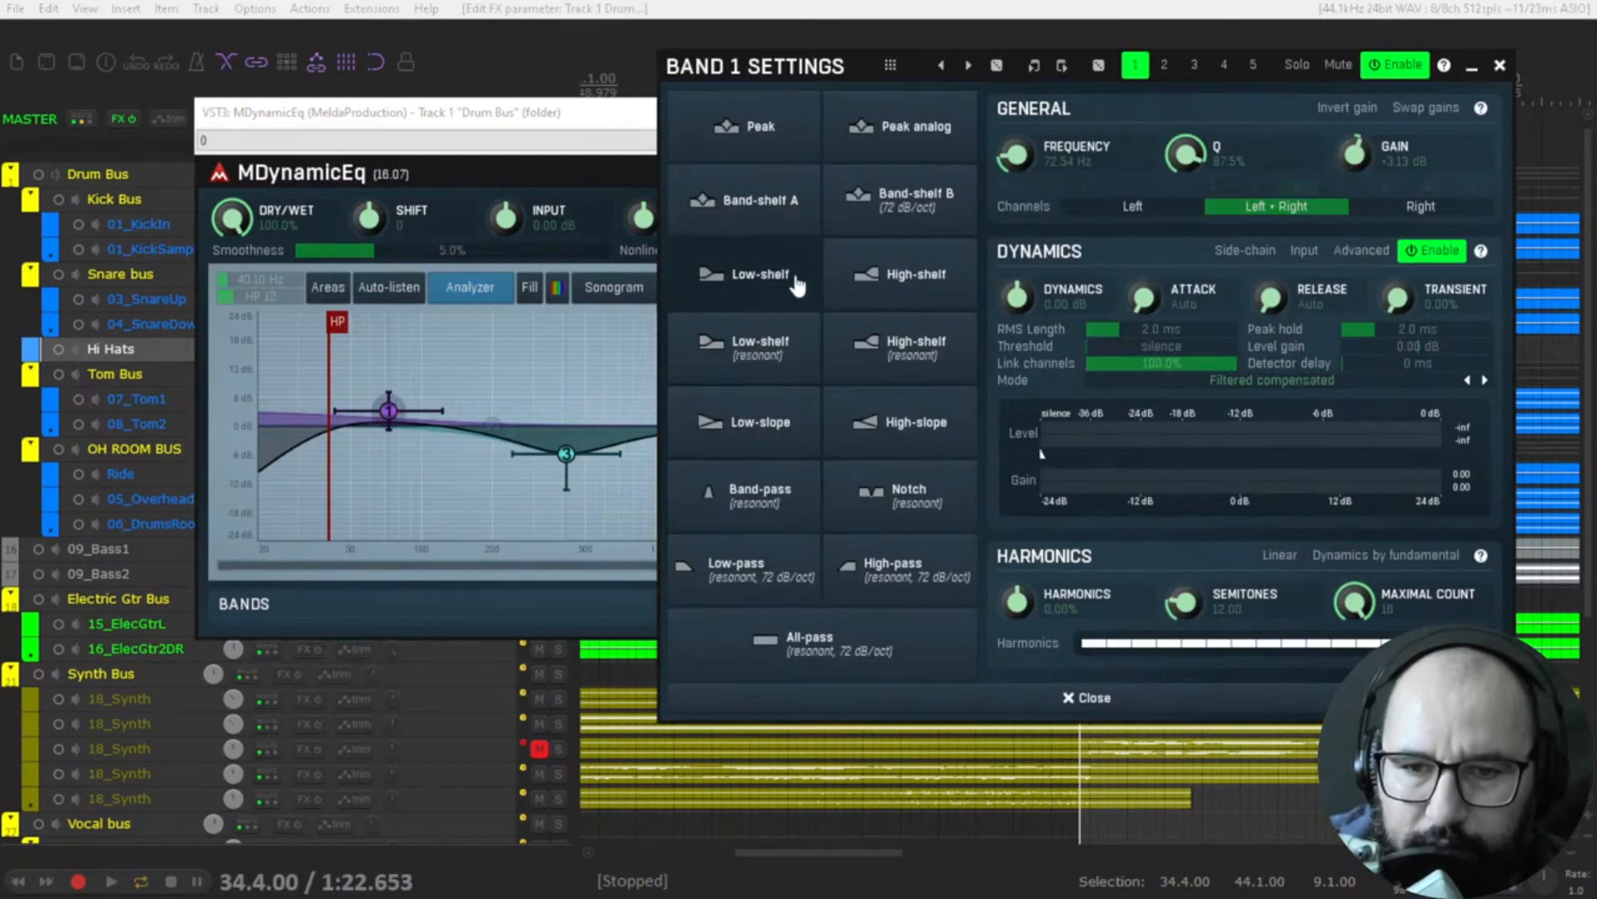
click(789, 142)
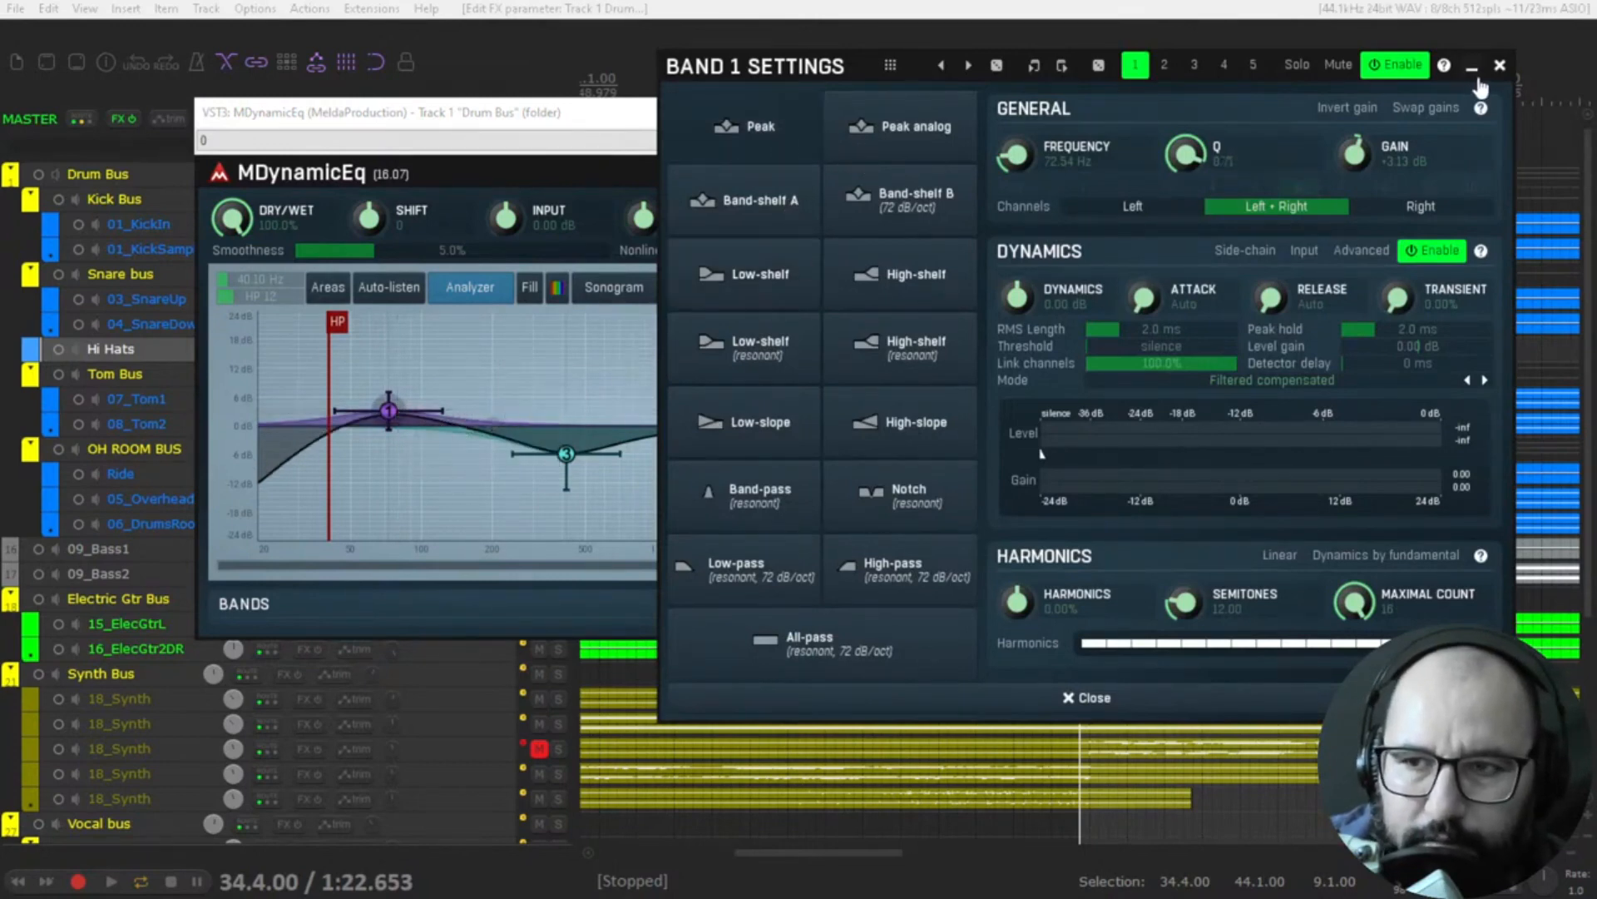
click(1501, 65)
- Move band 1 to about 83 Hz with 2.92 dB of gain and set its dynamics to about 3.3 dB during playback
key(space)
drag(388, 411, 402, 412)
right_click(405, 412)
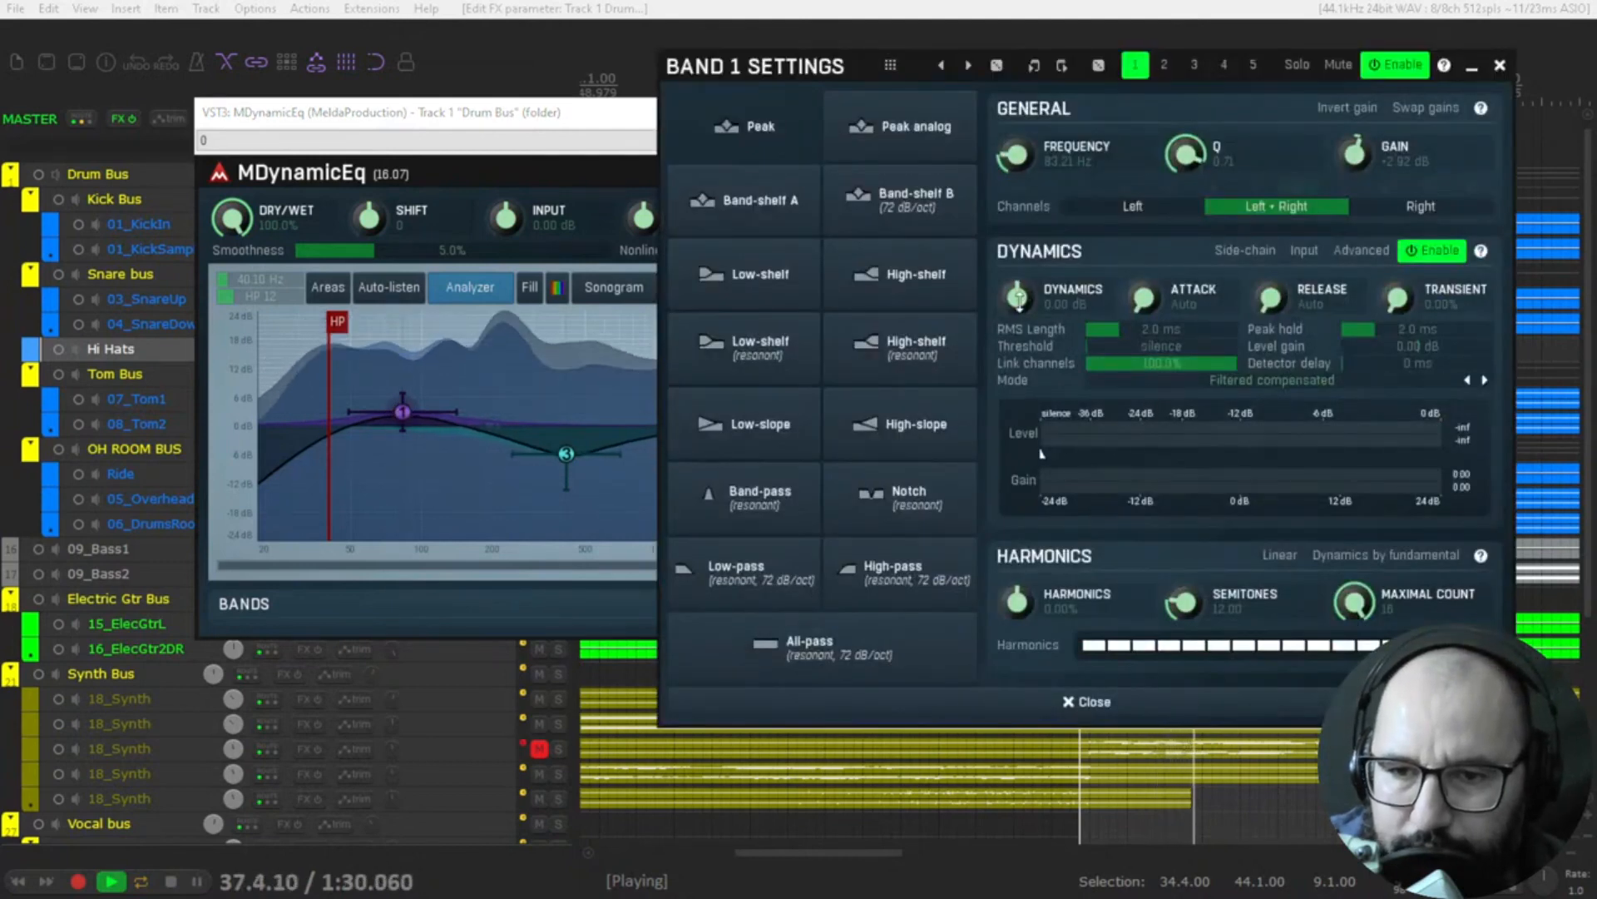
mouse_move(1019, 300)
mouse_down()
mouse_move(1018, 316)
mouse_move(1018, 298)
mouse_up()
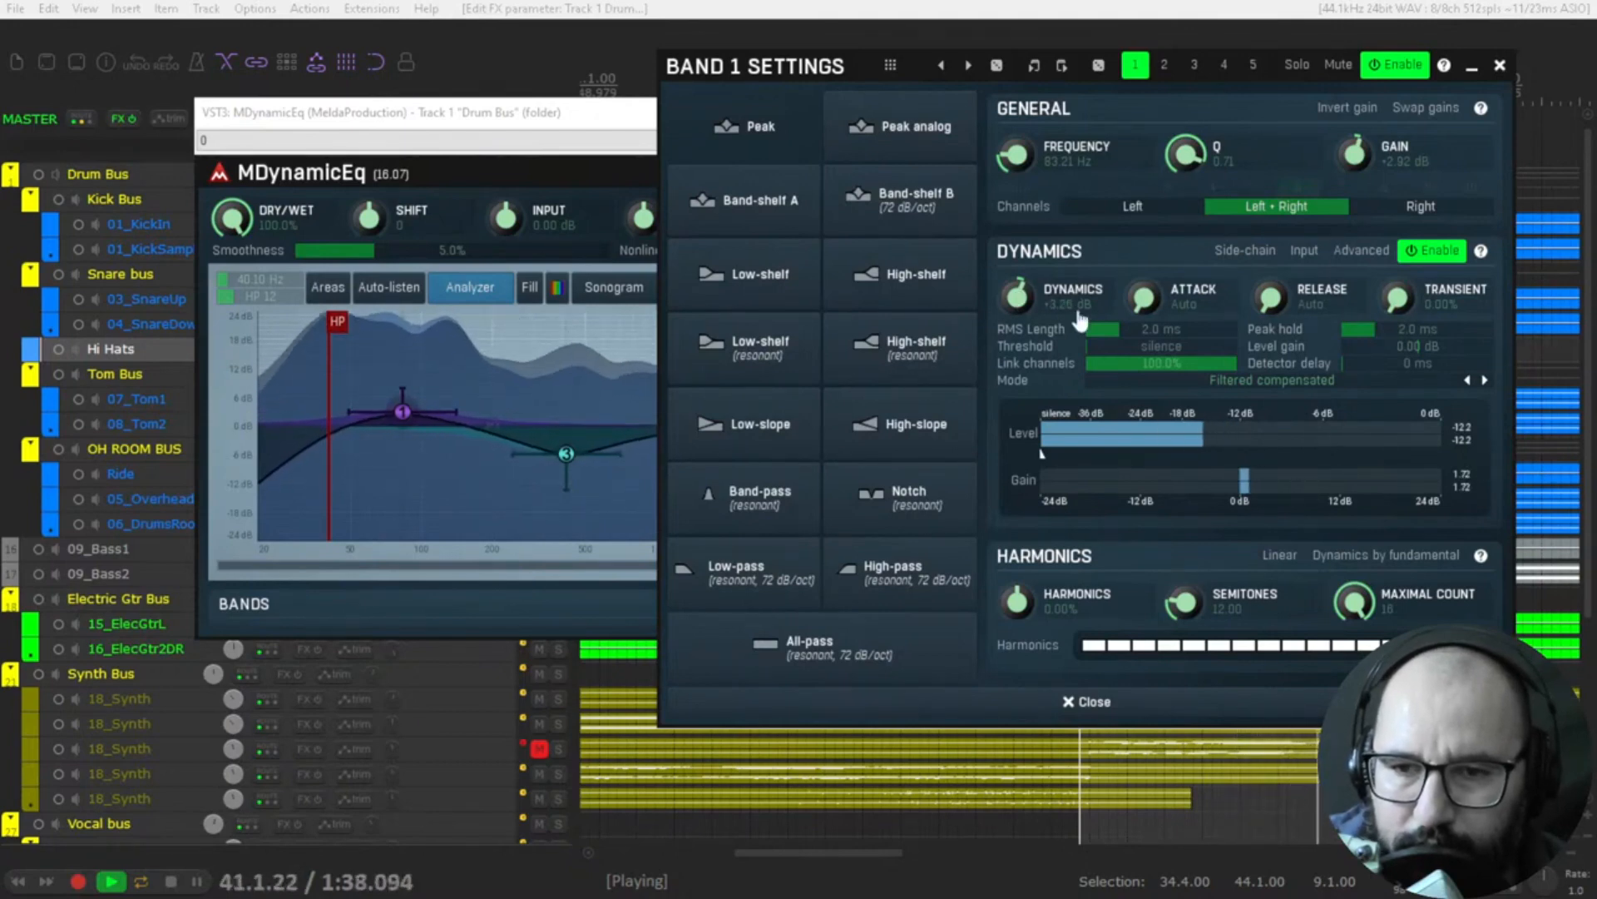
click(1496, 65)
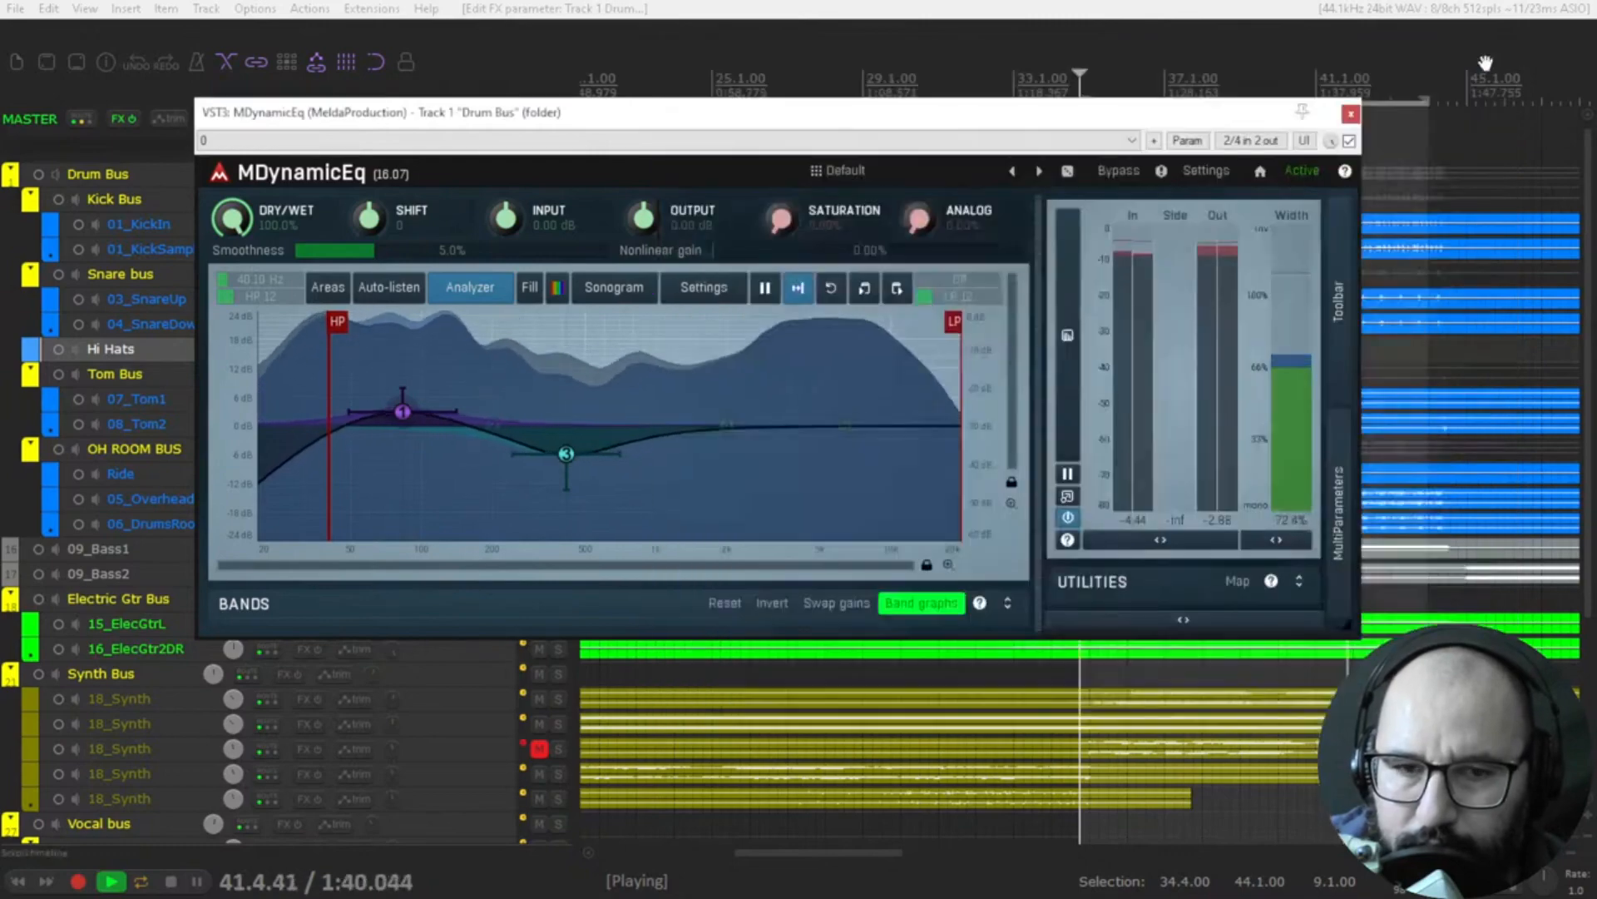
- Lower band 1's gain to about 2.3 dB
double_click(403, 411)
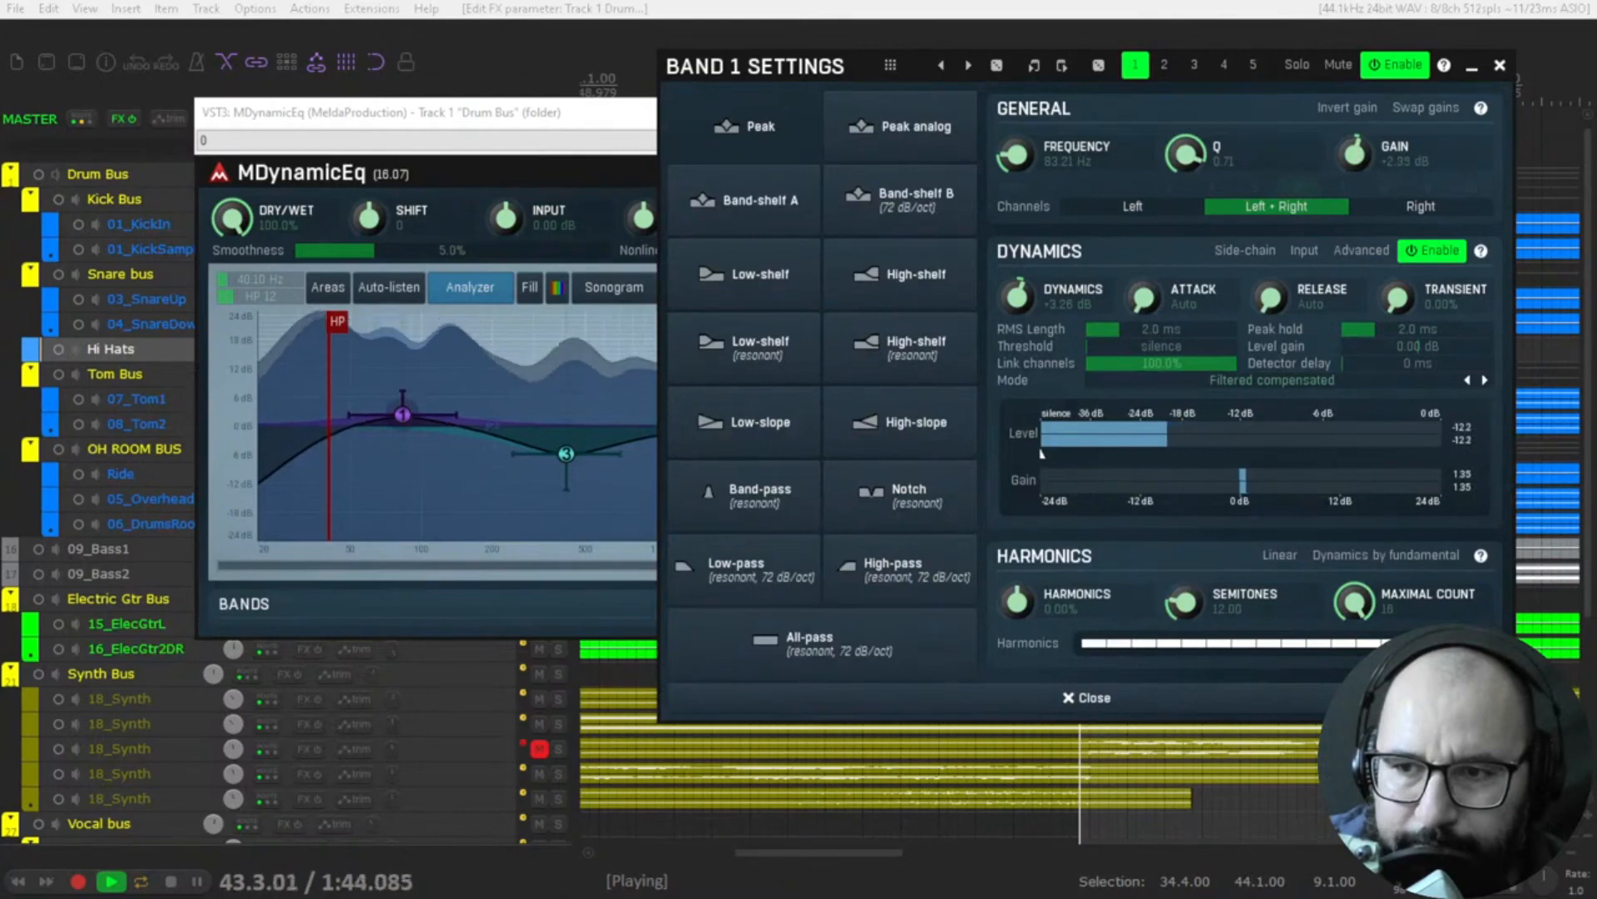
click(1500, 66)
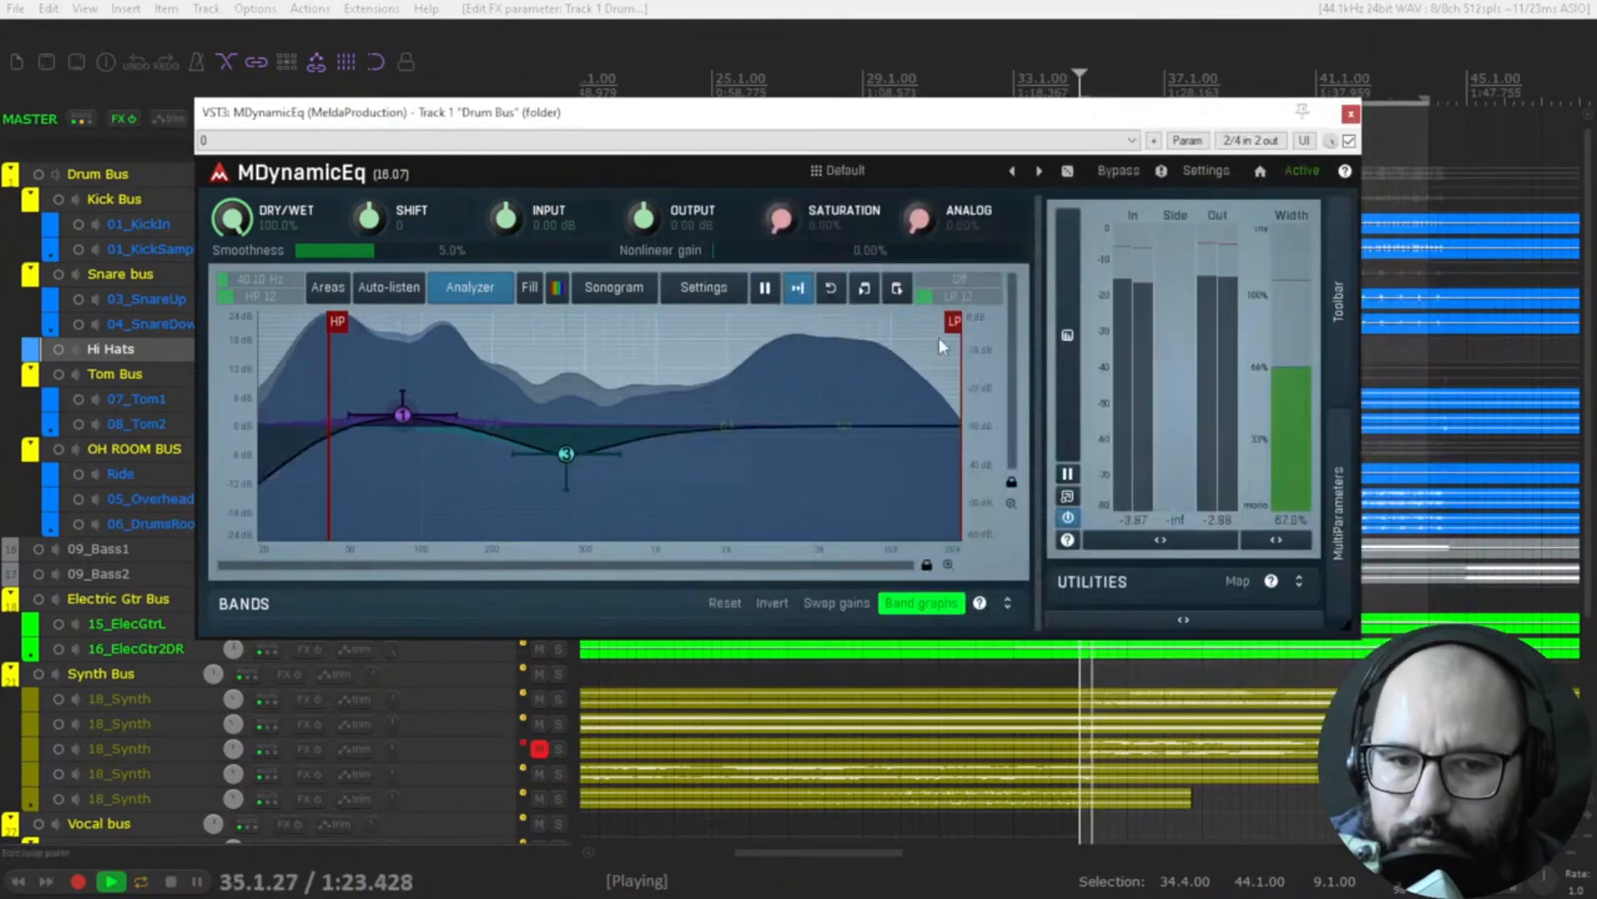
- Compare the drum sound with the equalizer bypassed and active during playback
click(1350, 140)
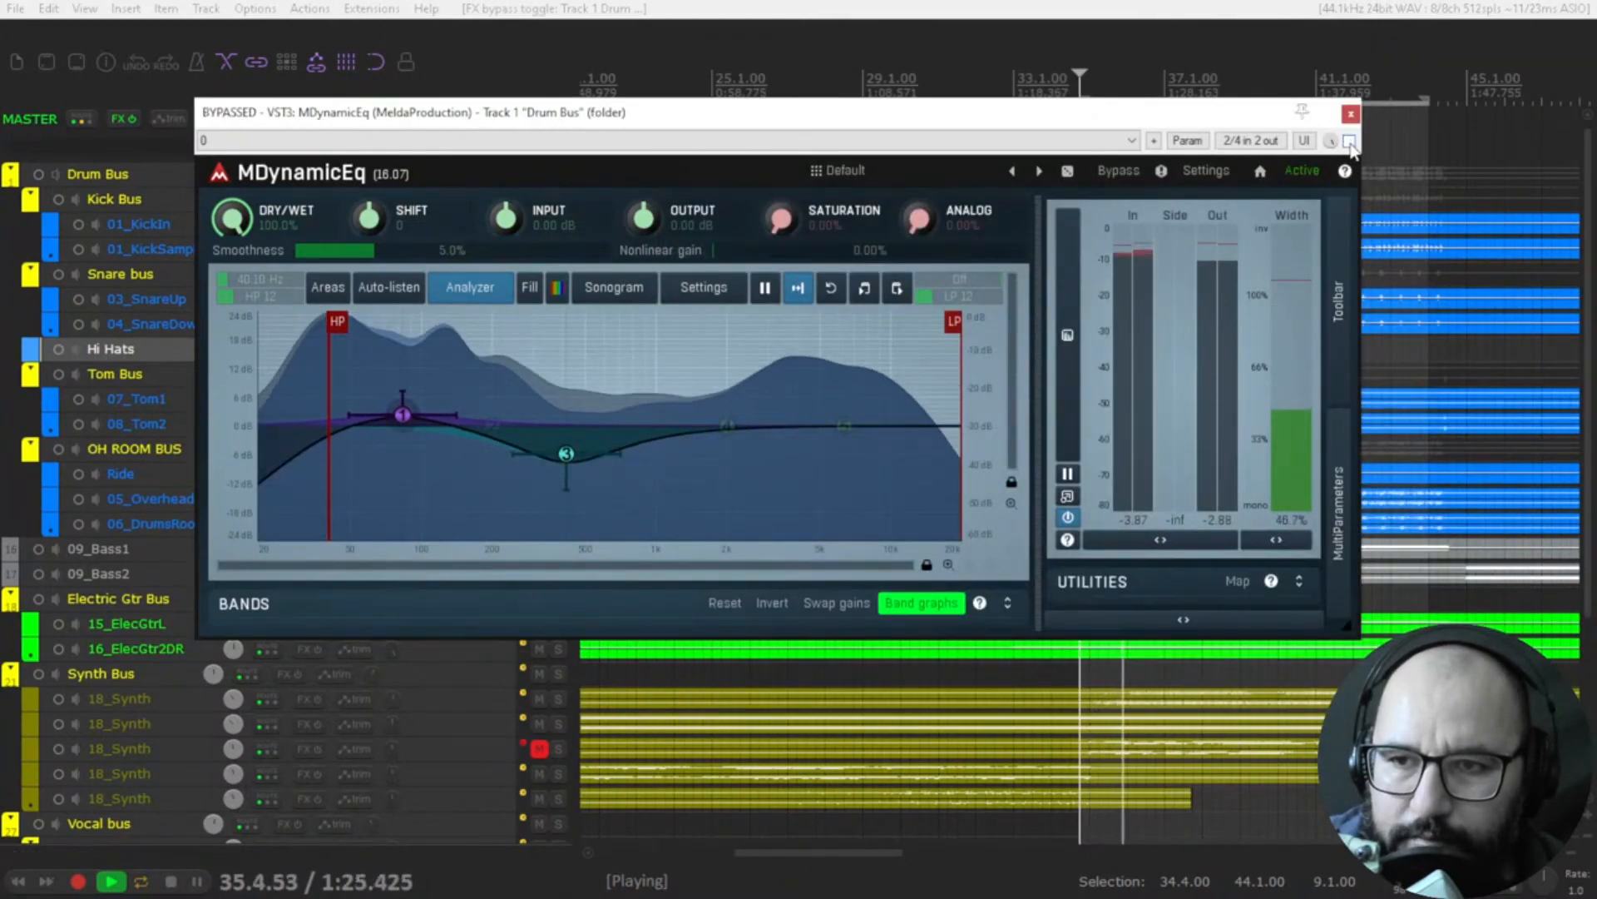
click(1349, 141)
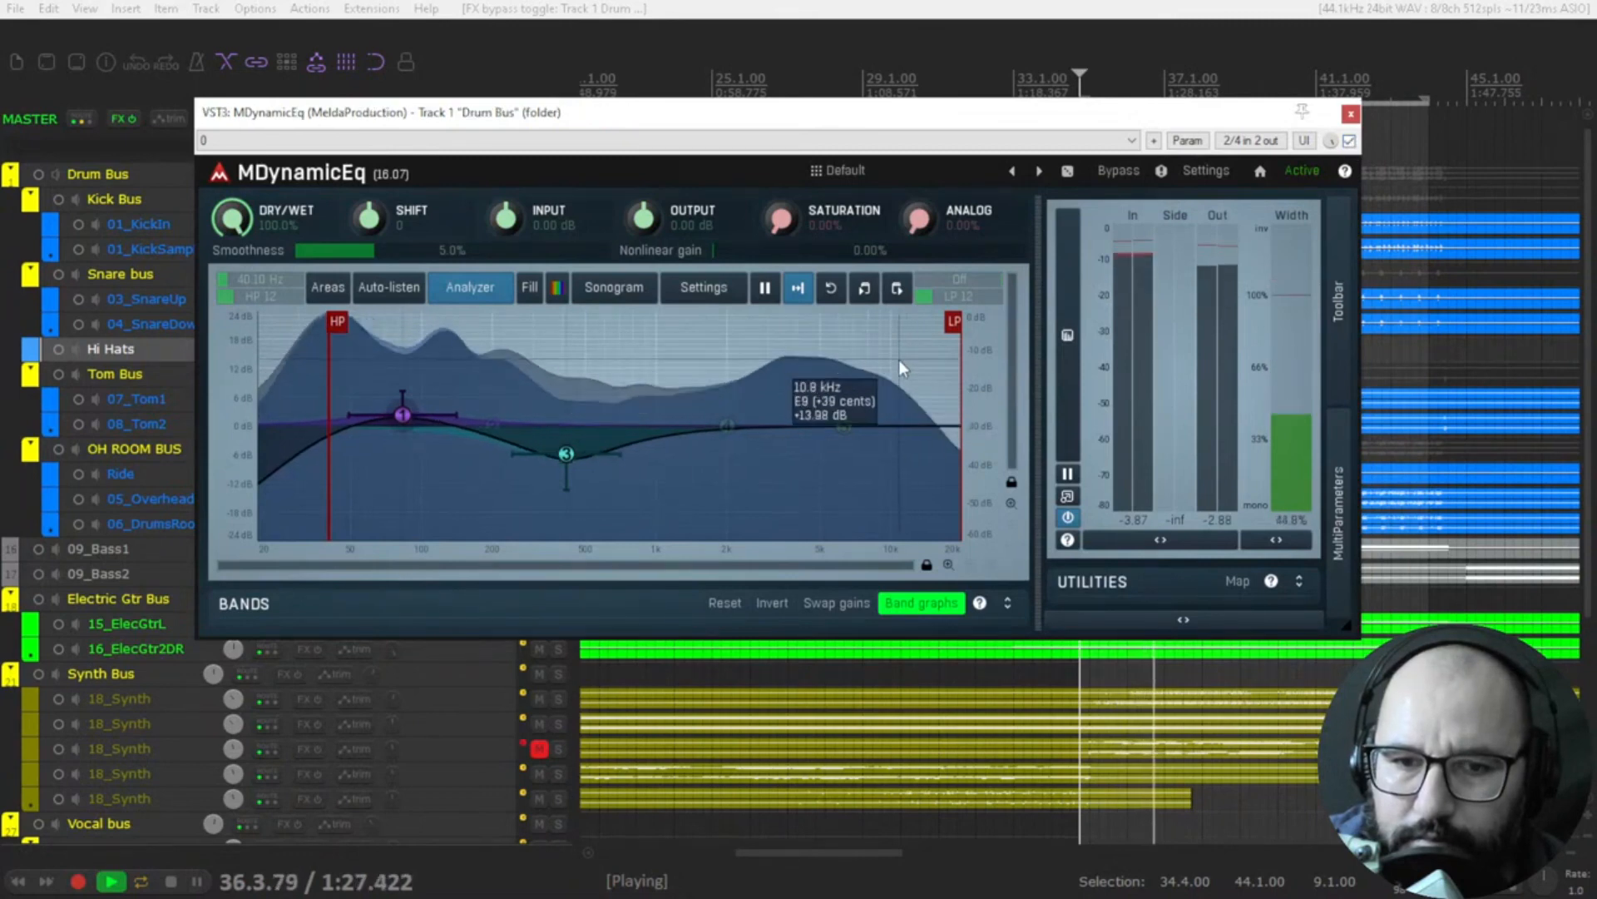
key(space)
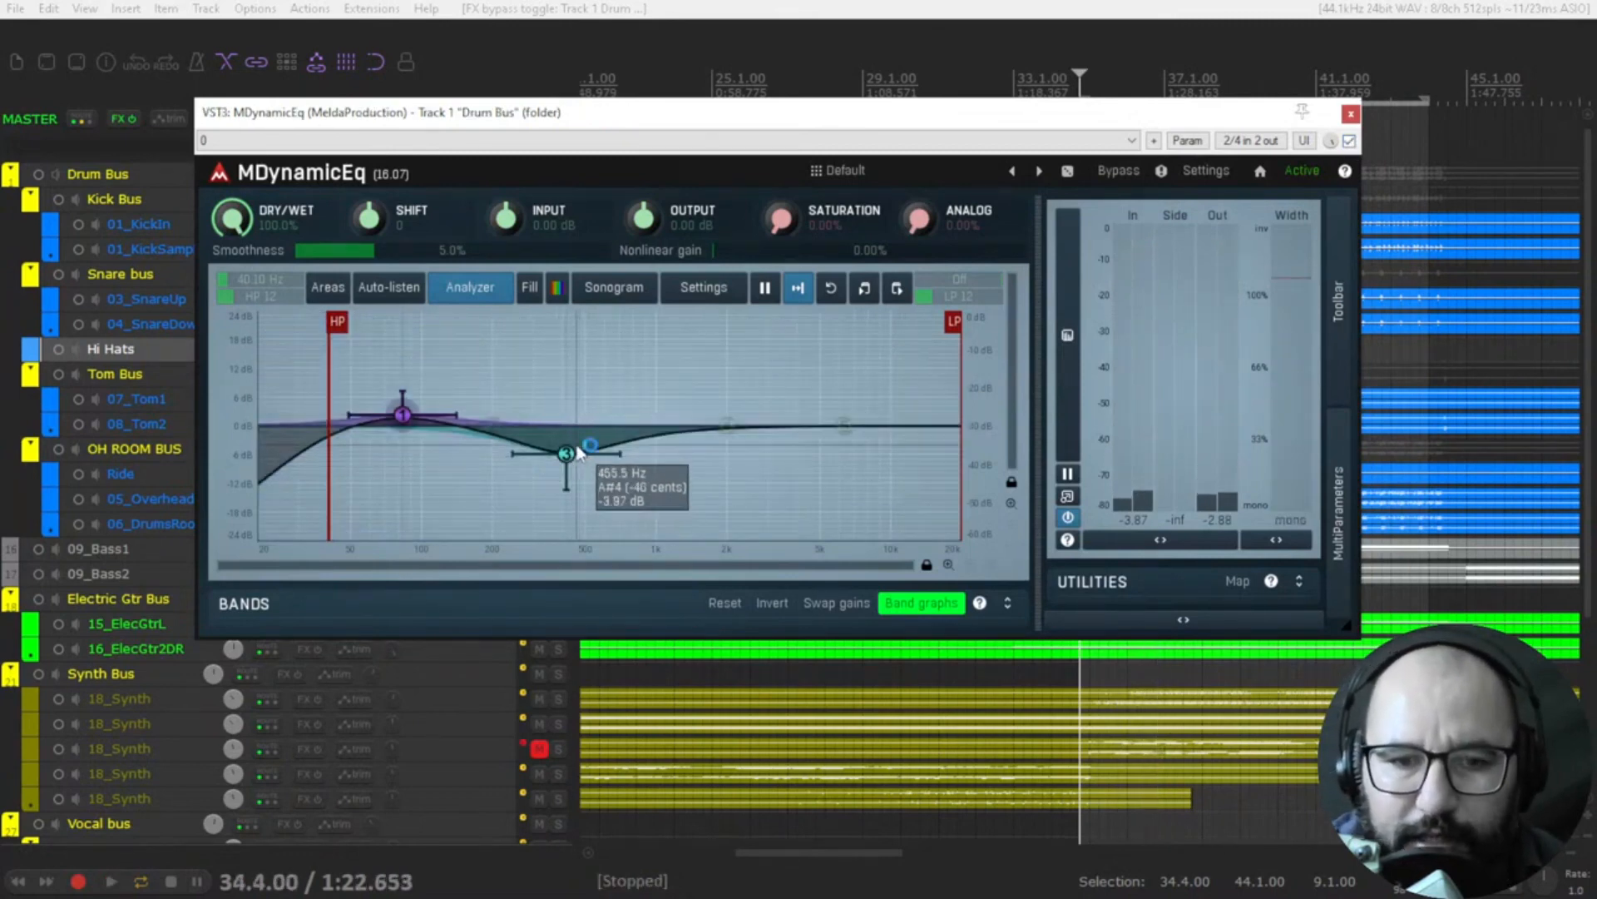
drag(572, 452, 571, 463)
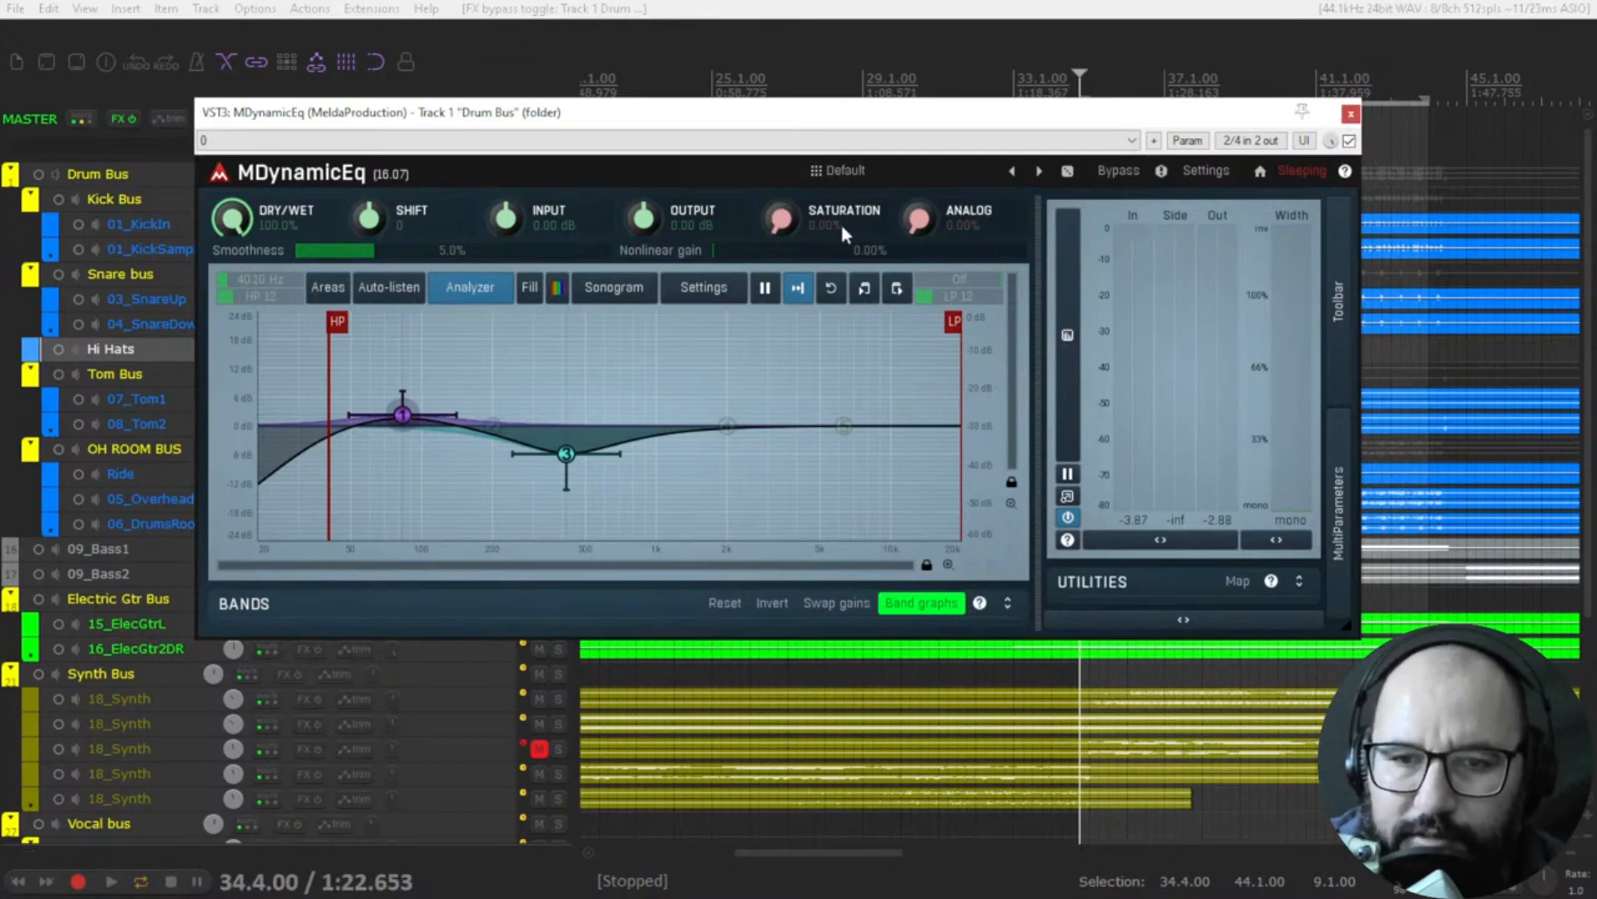
- Set the Drum Bus equalizer's saturation to about 42.8% and analog to about 30.4% while listening
key(space)
mouse_move(794, 218)
mouse_down()
mouse_move(794, 140)
mouse_move(780, 230)
mouse_up()
drag(918, 220, 918, 155)
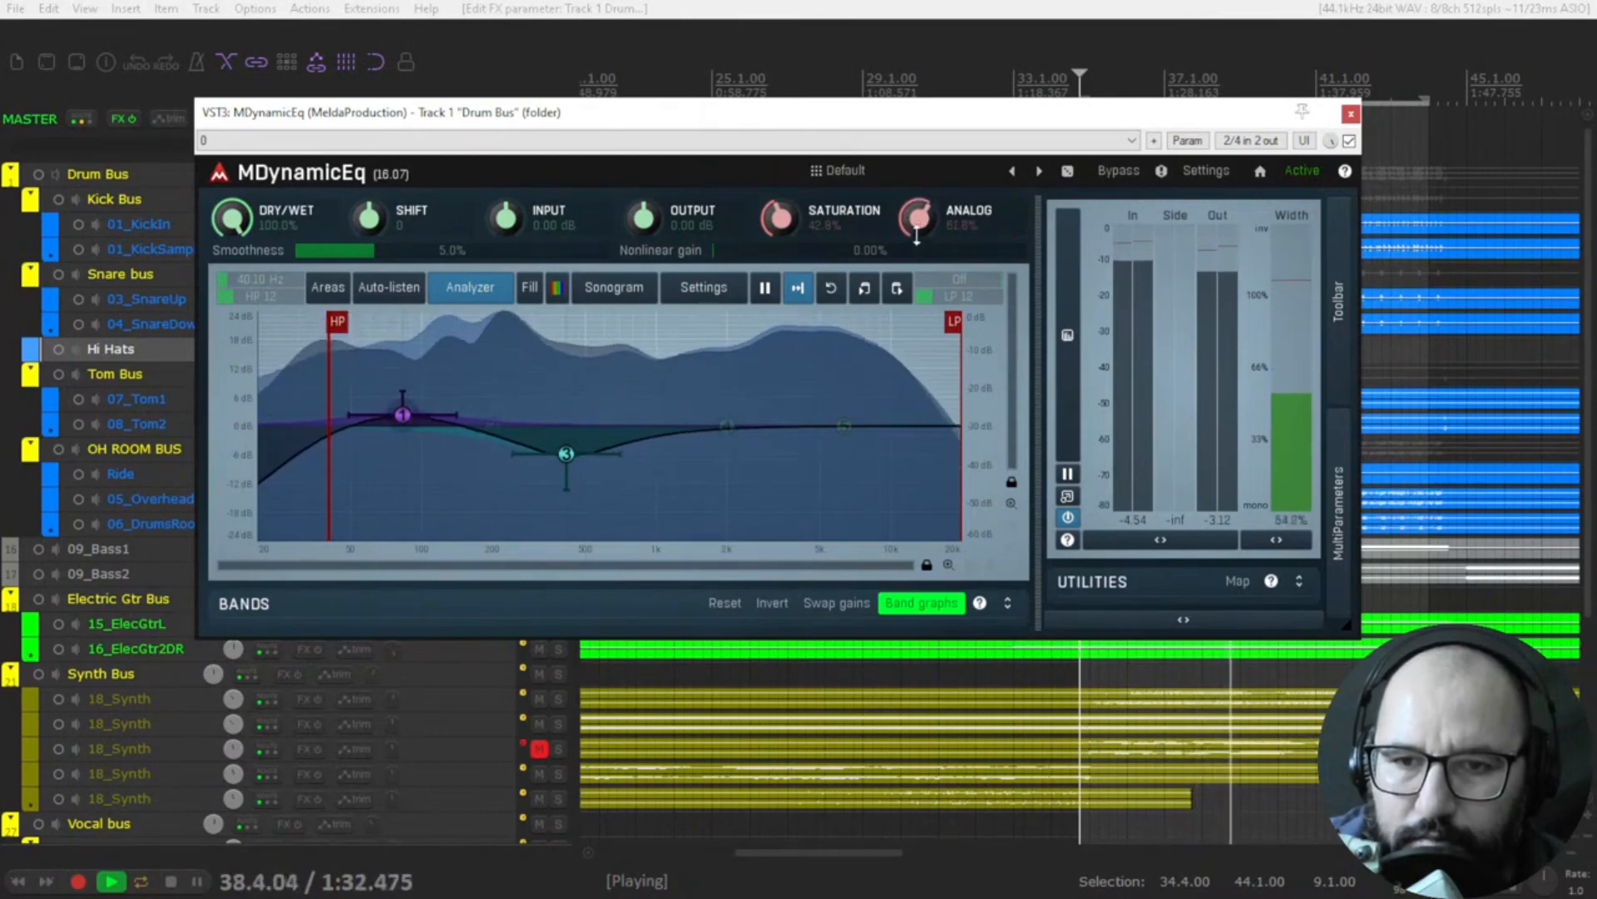
drag(918, 225, 918, 250)
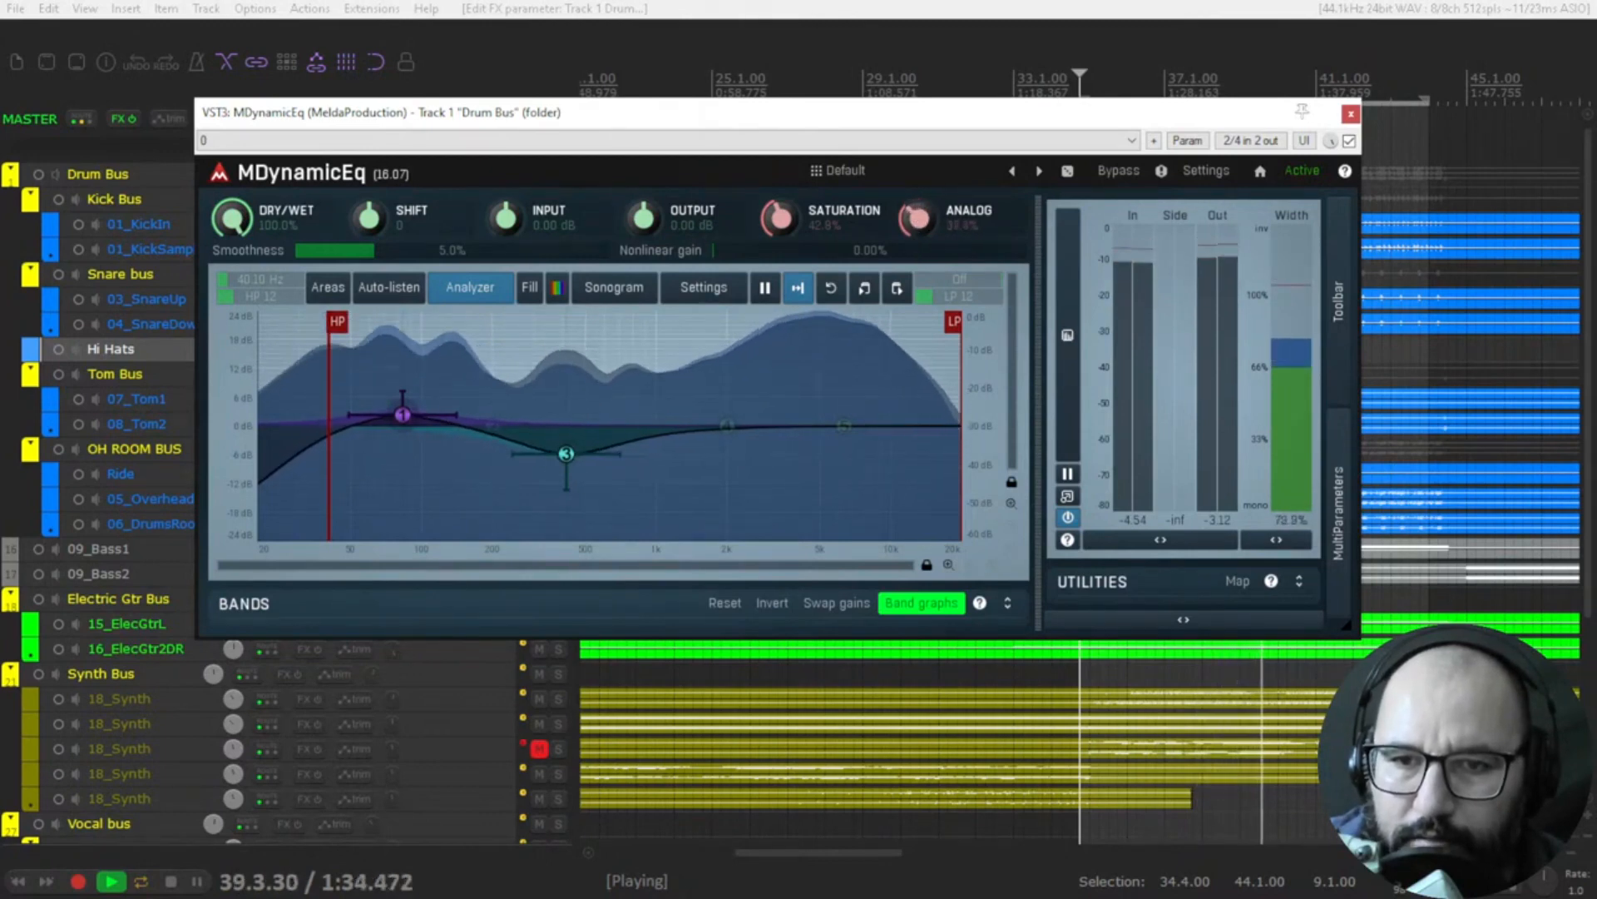
key(space)
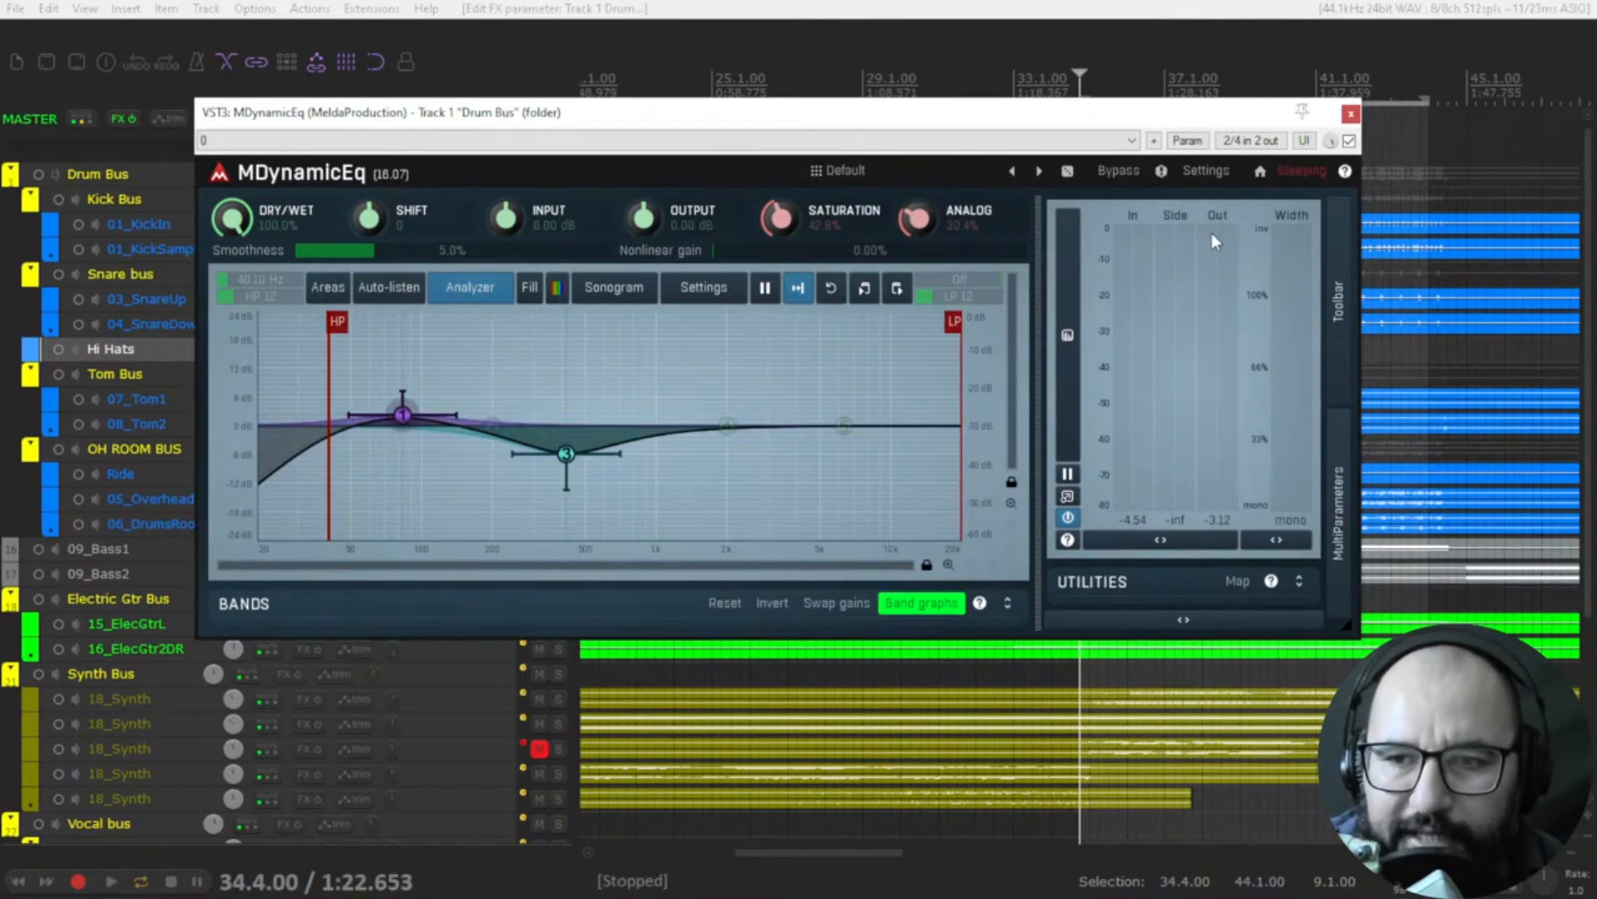
- Lower the Drum Bus equalizer's output to about -1.34 dB, comparing its level against bypass during playback
key(space)
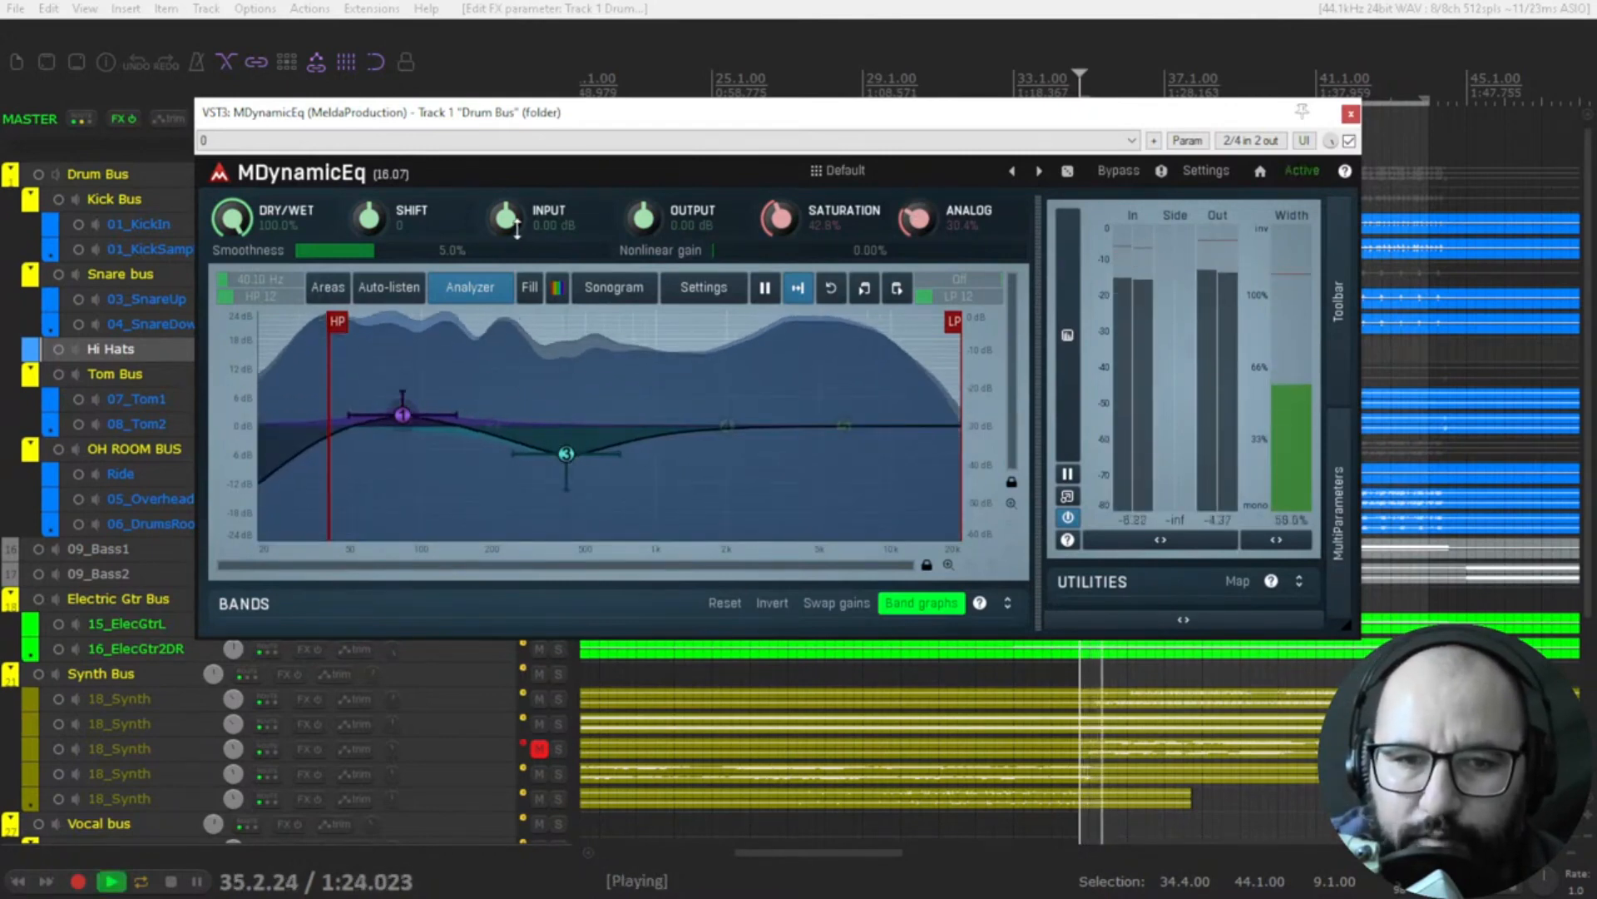
drag(643, 205, 643, 215)
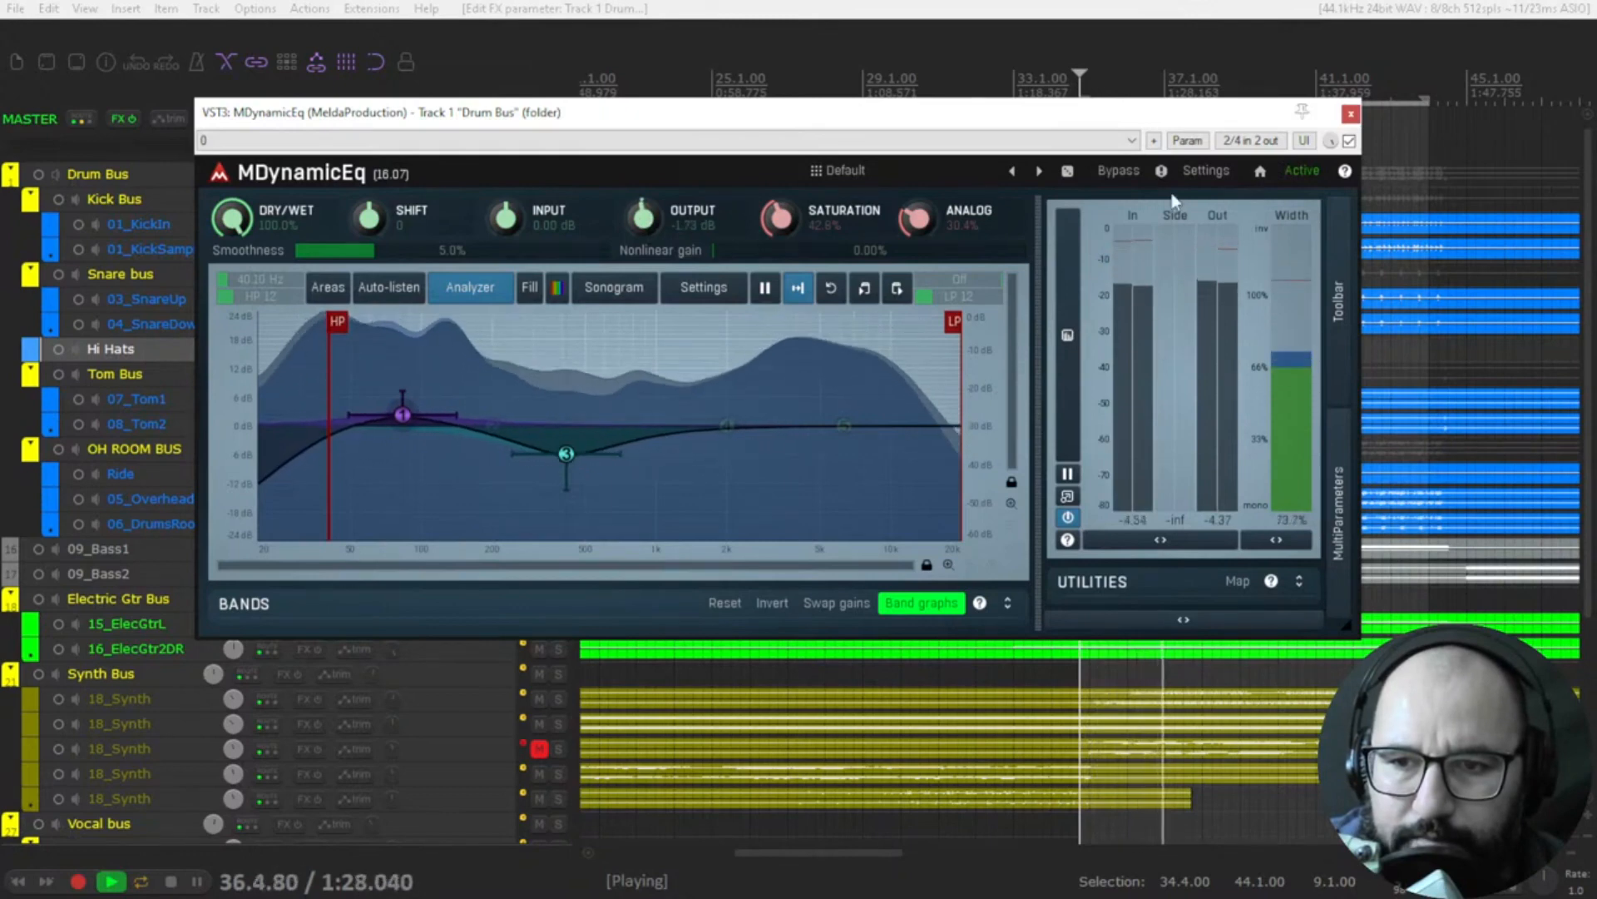
click(1349, 141)
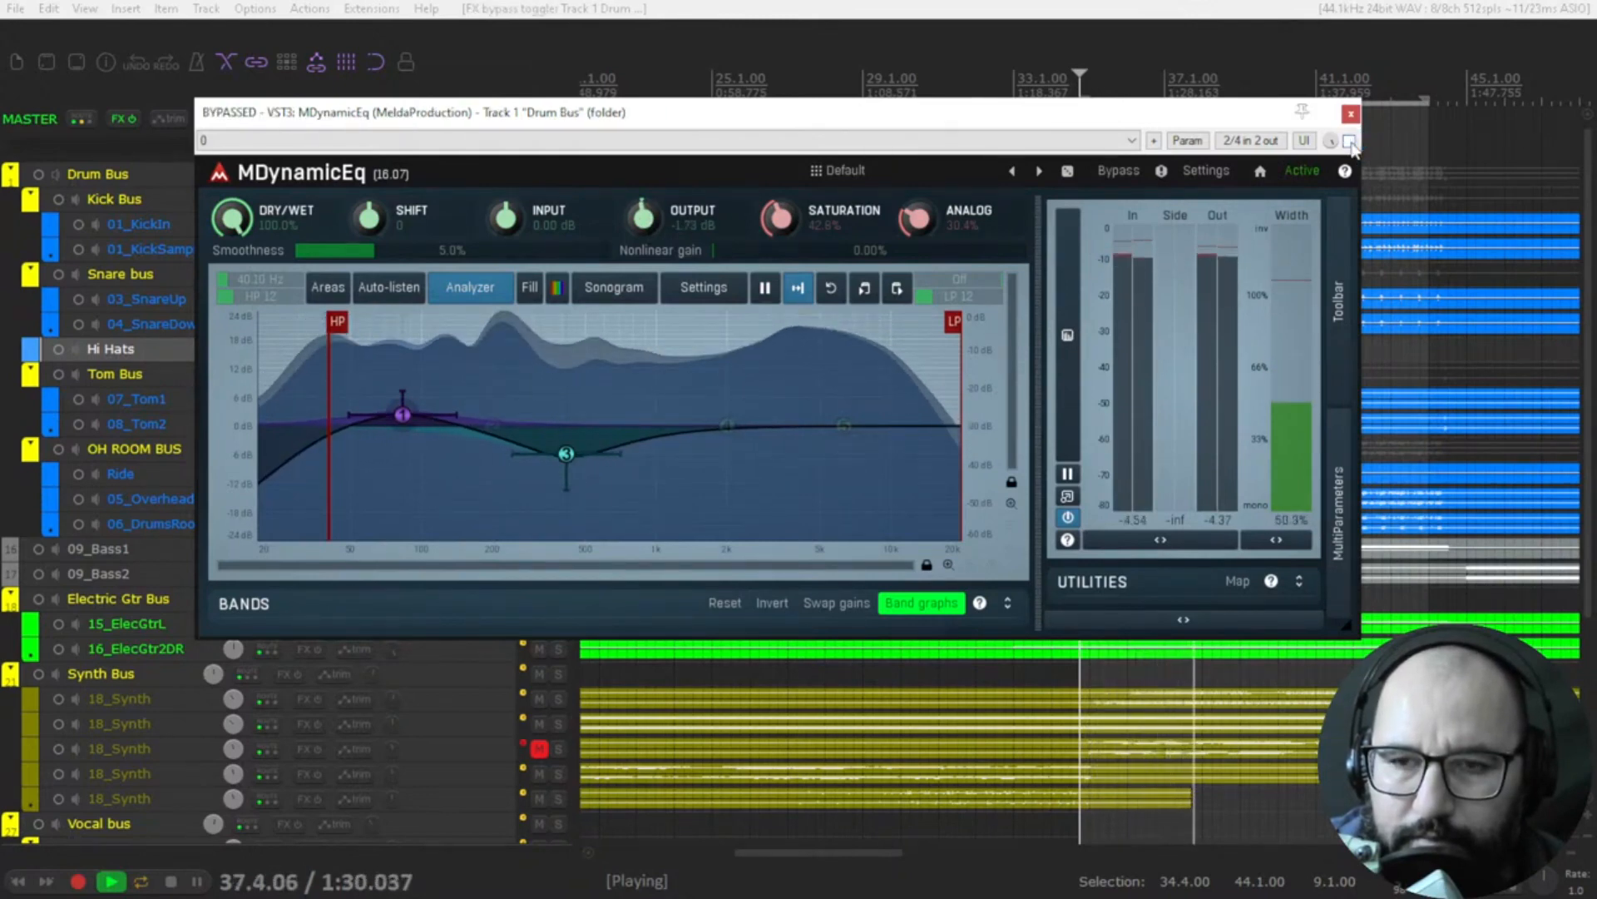
click(1349, 140)
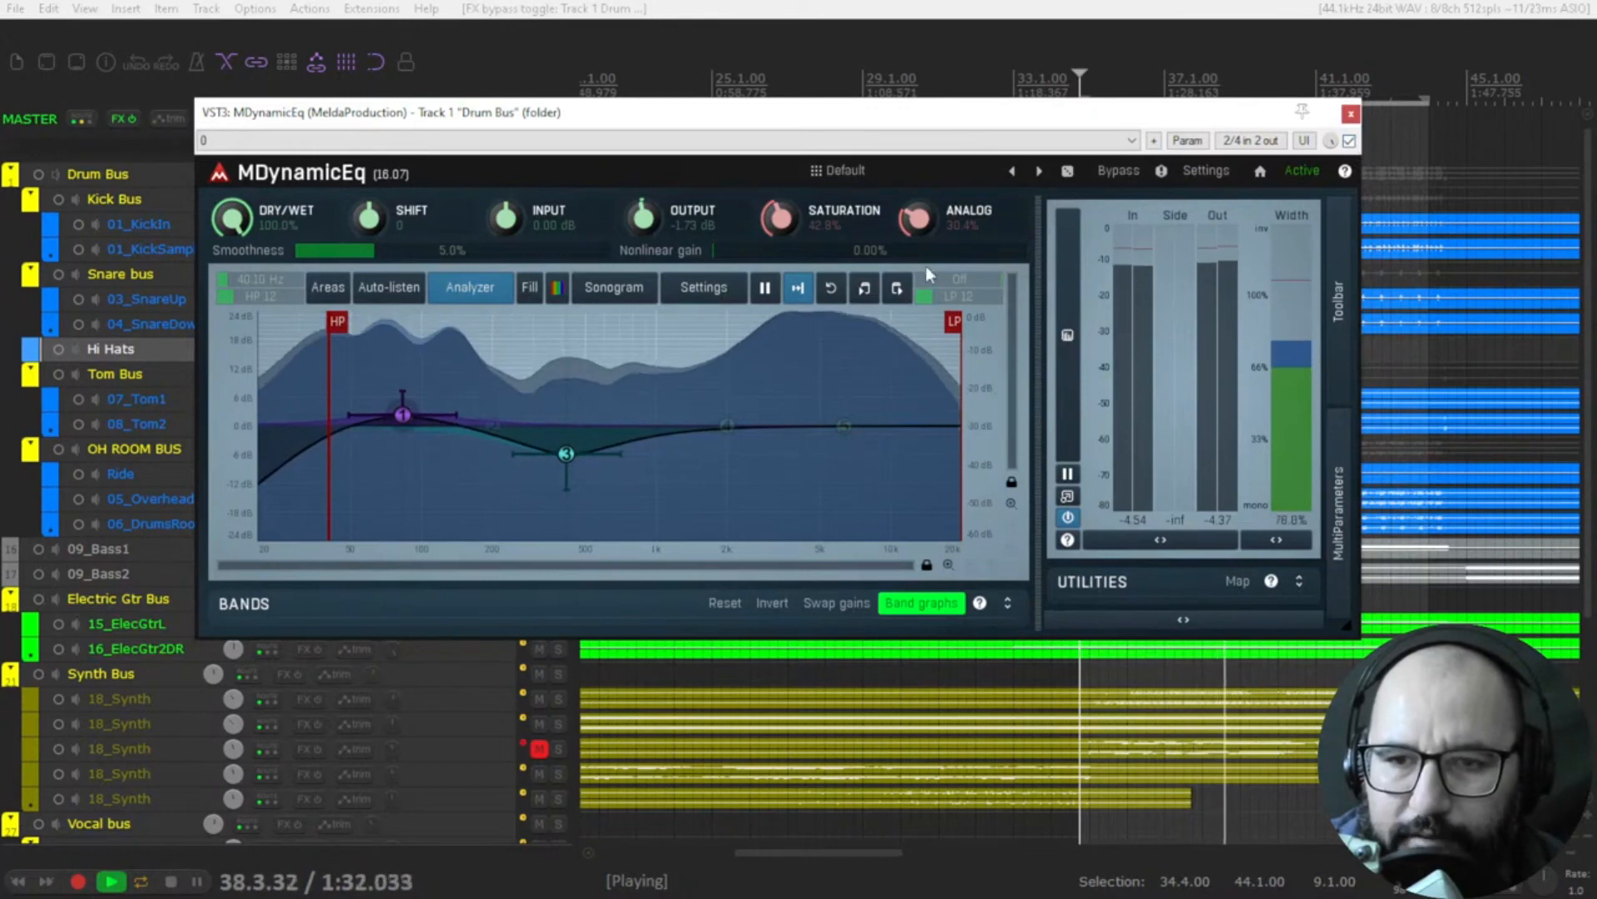
drag(644, 218, 643, 214)
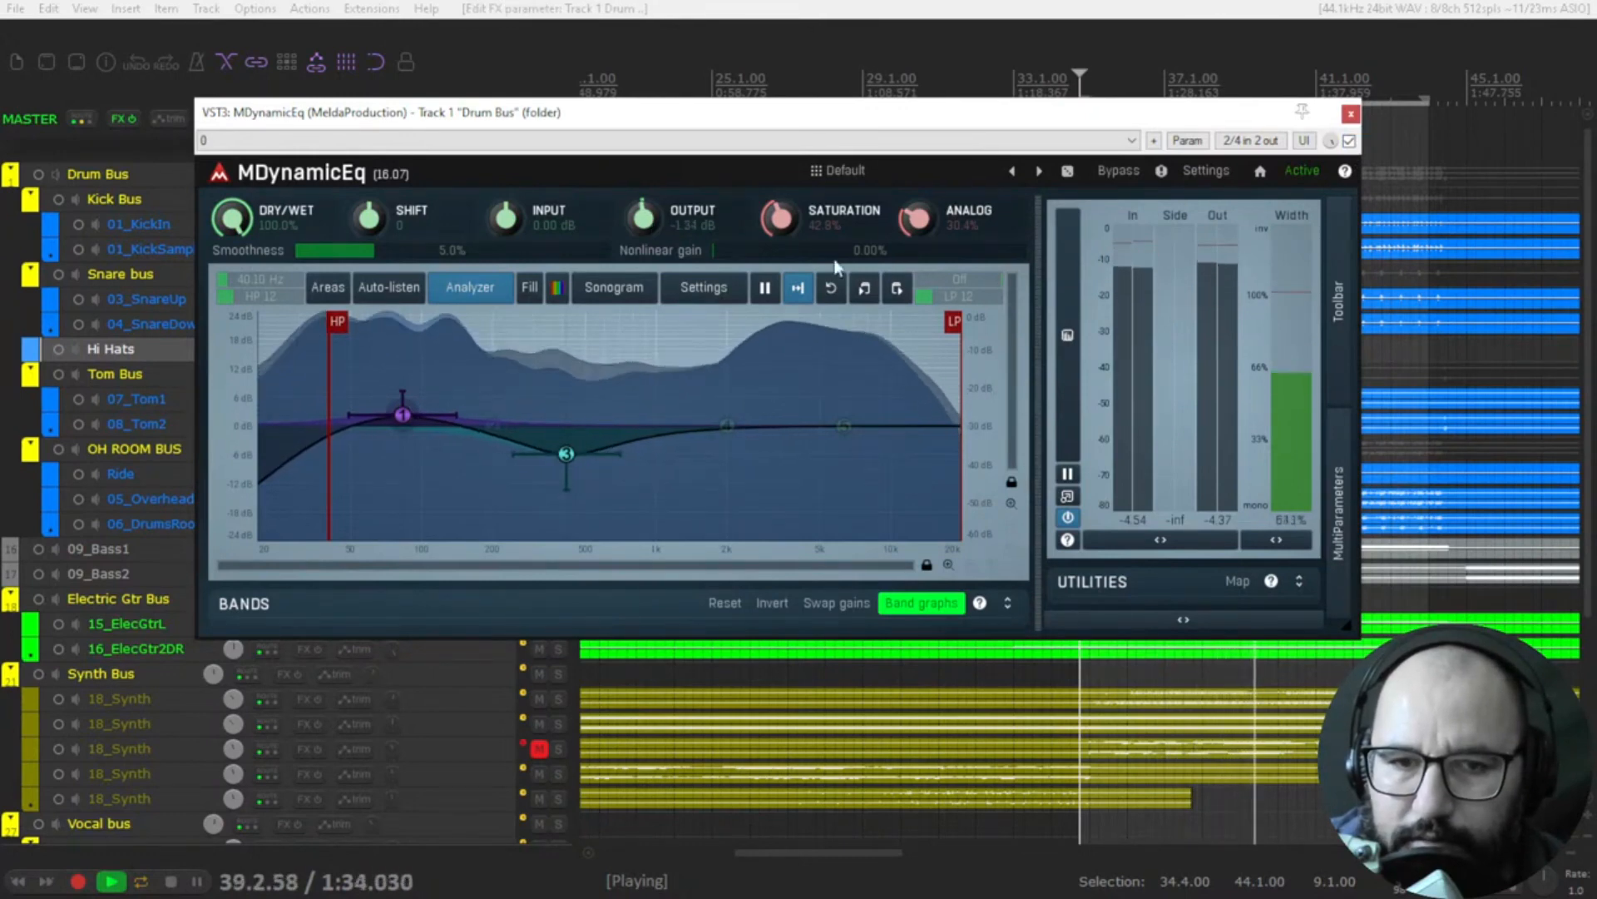
key(space)
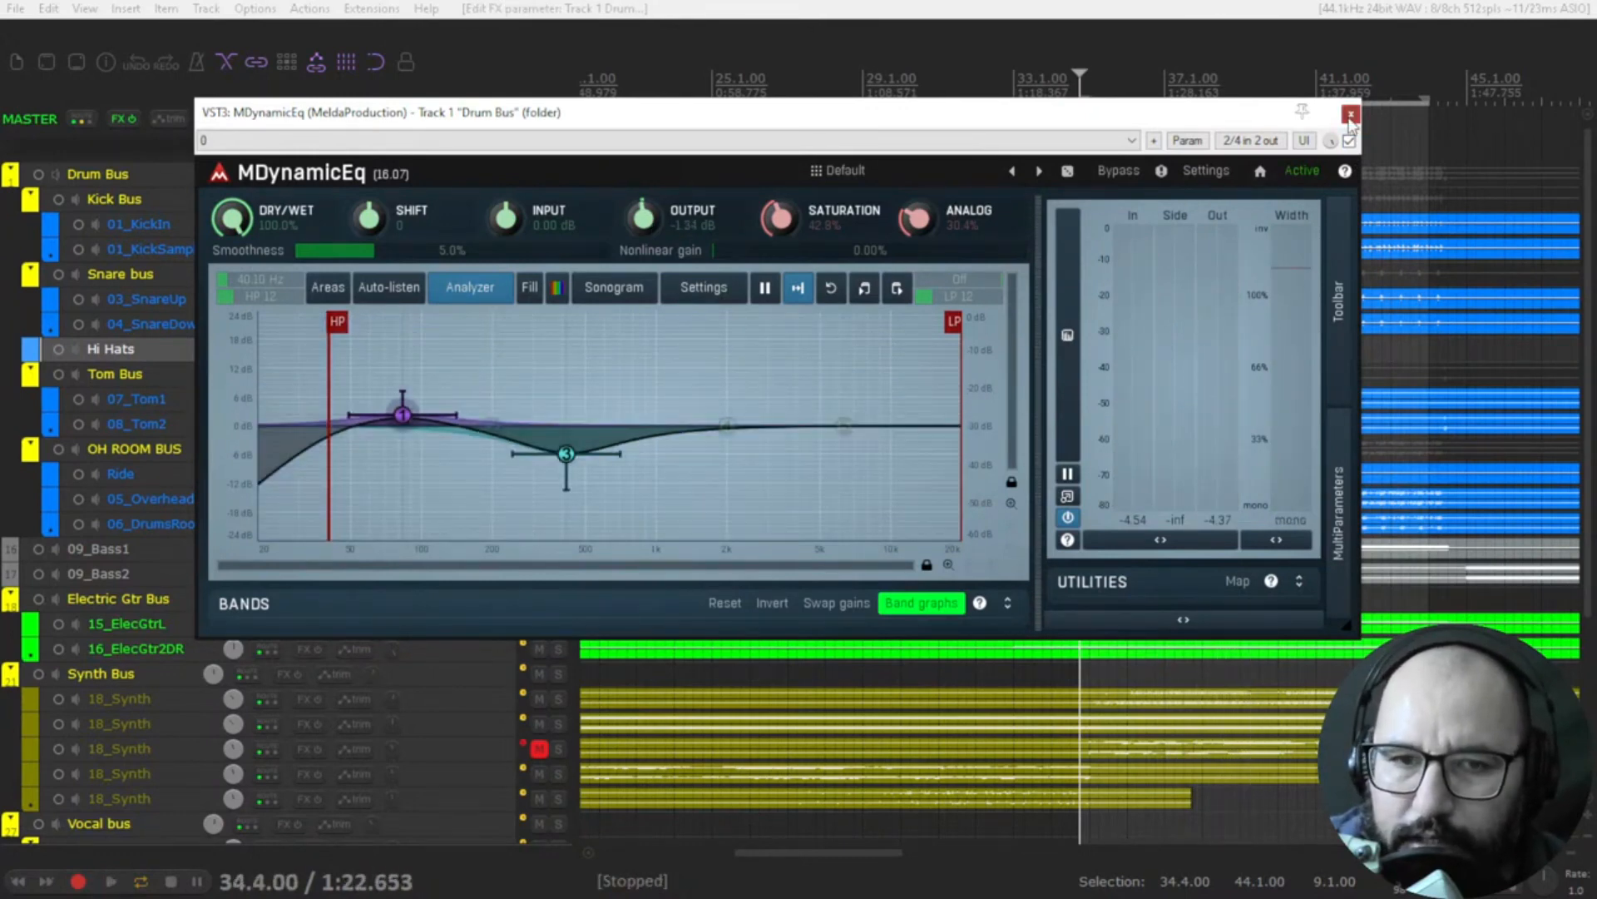
- Close the drum equalizer, unsolo the Drum Bus, solo the Electric Gtr Bus and open its MDynamicEq
click(1350, 115)
click(559, 176)
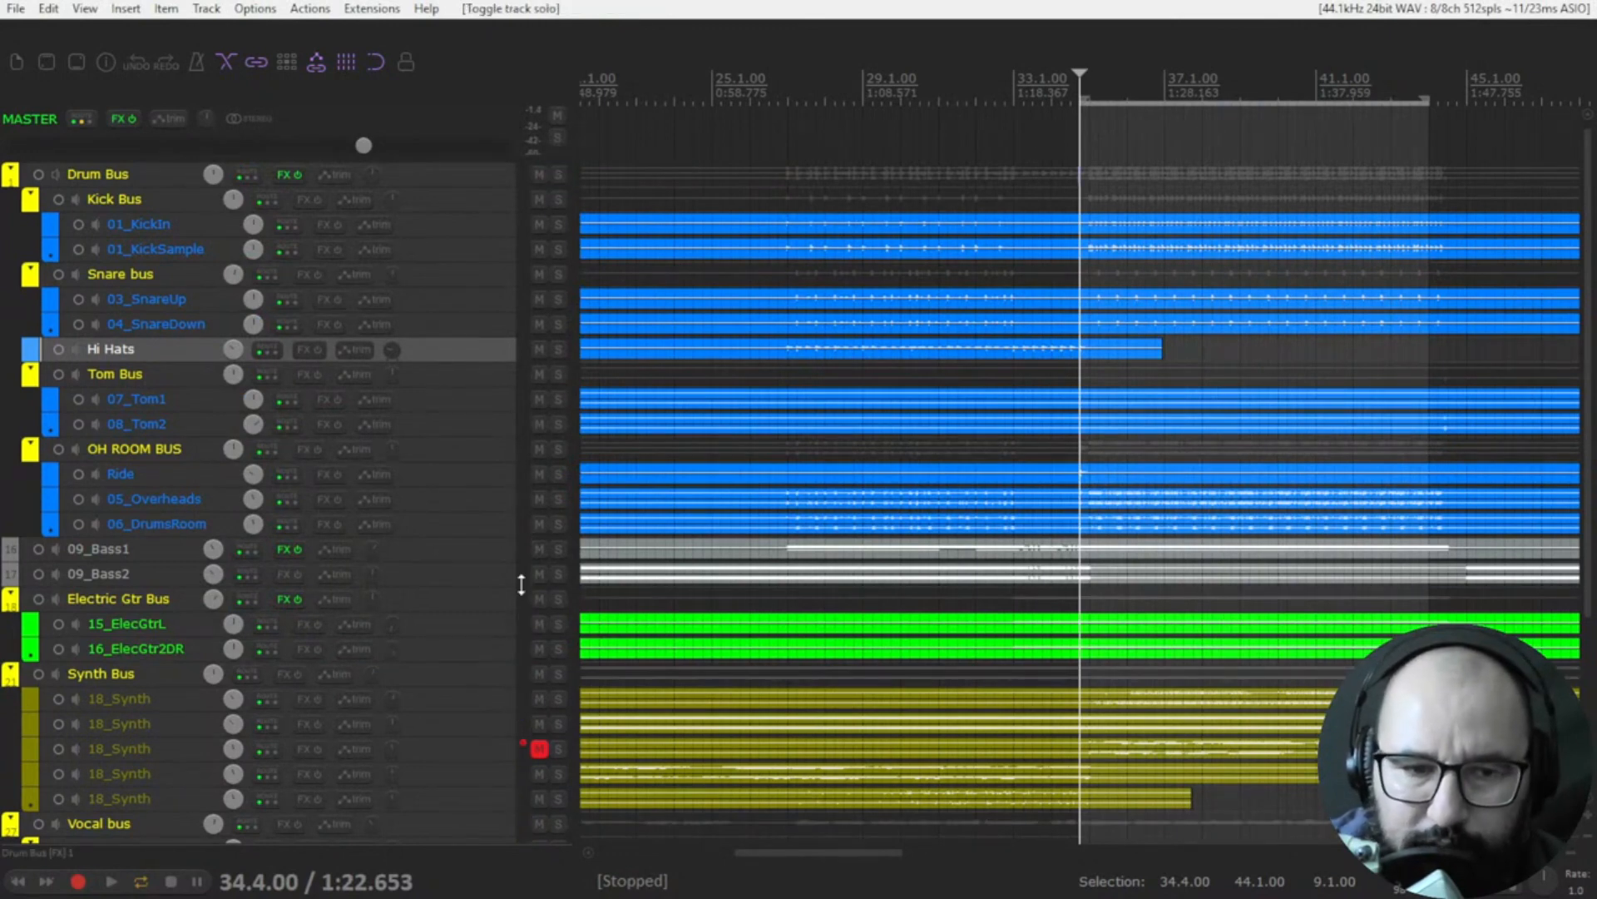
click(558, 599)
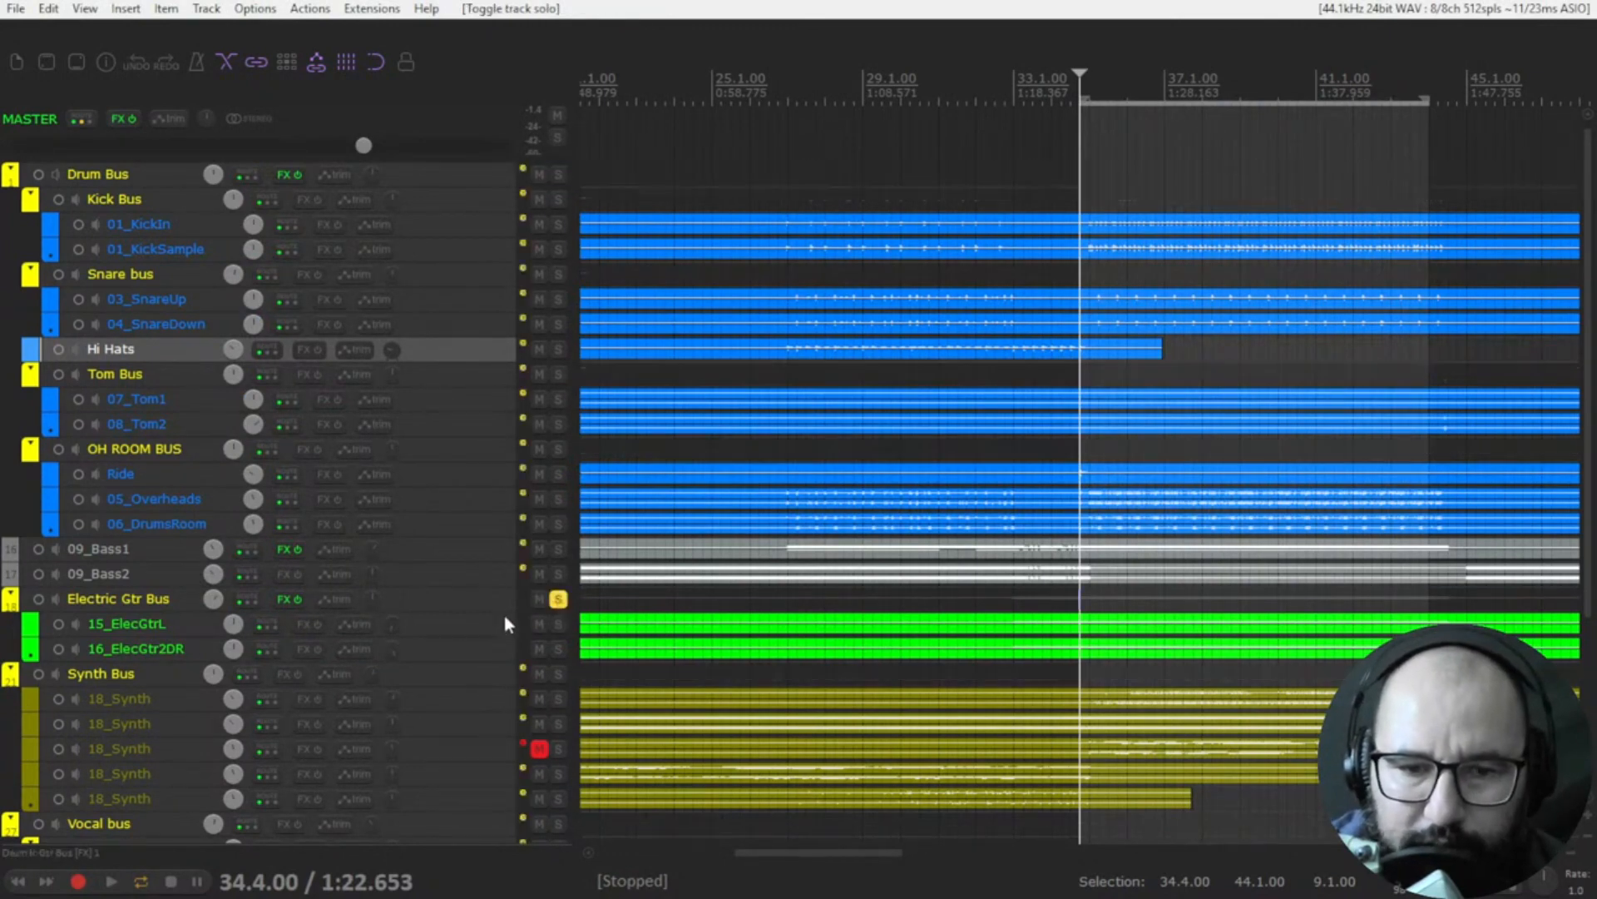
right_click(277, 605)
click(326, 624)
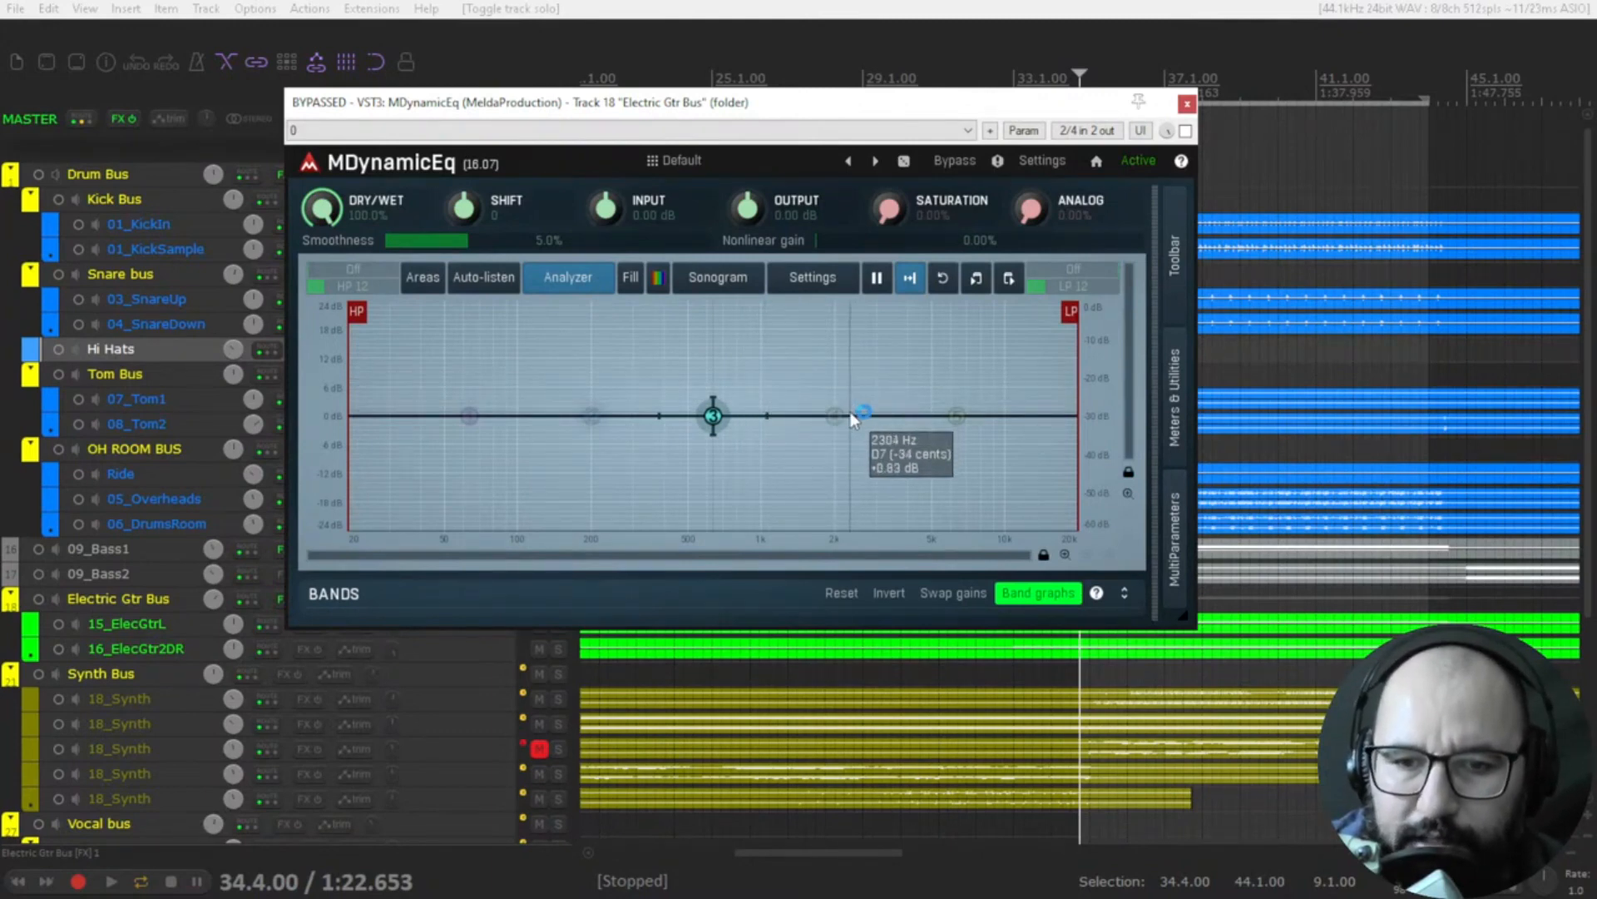
- Activate the guitar equalizer, enable band 4 and sweep it with an 18.57 dB boost to about 4175 Hz during playback
click(1185, 130)
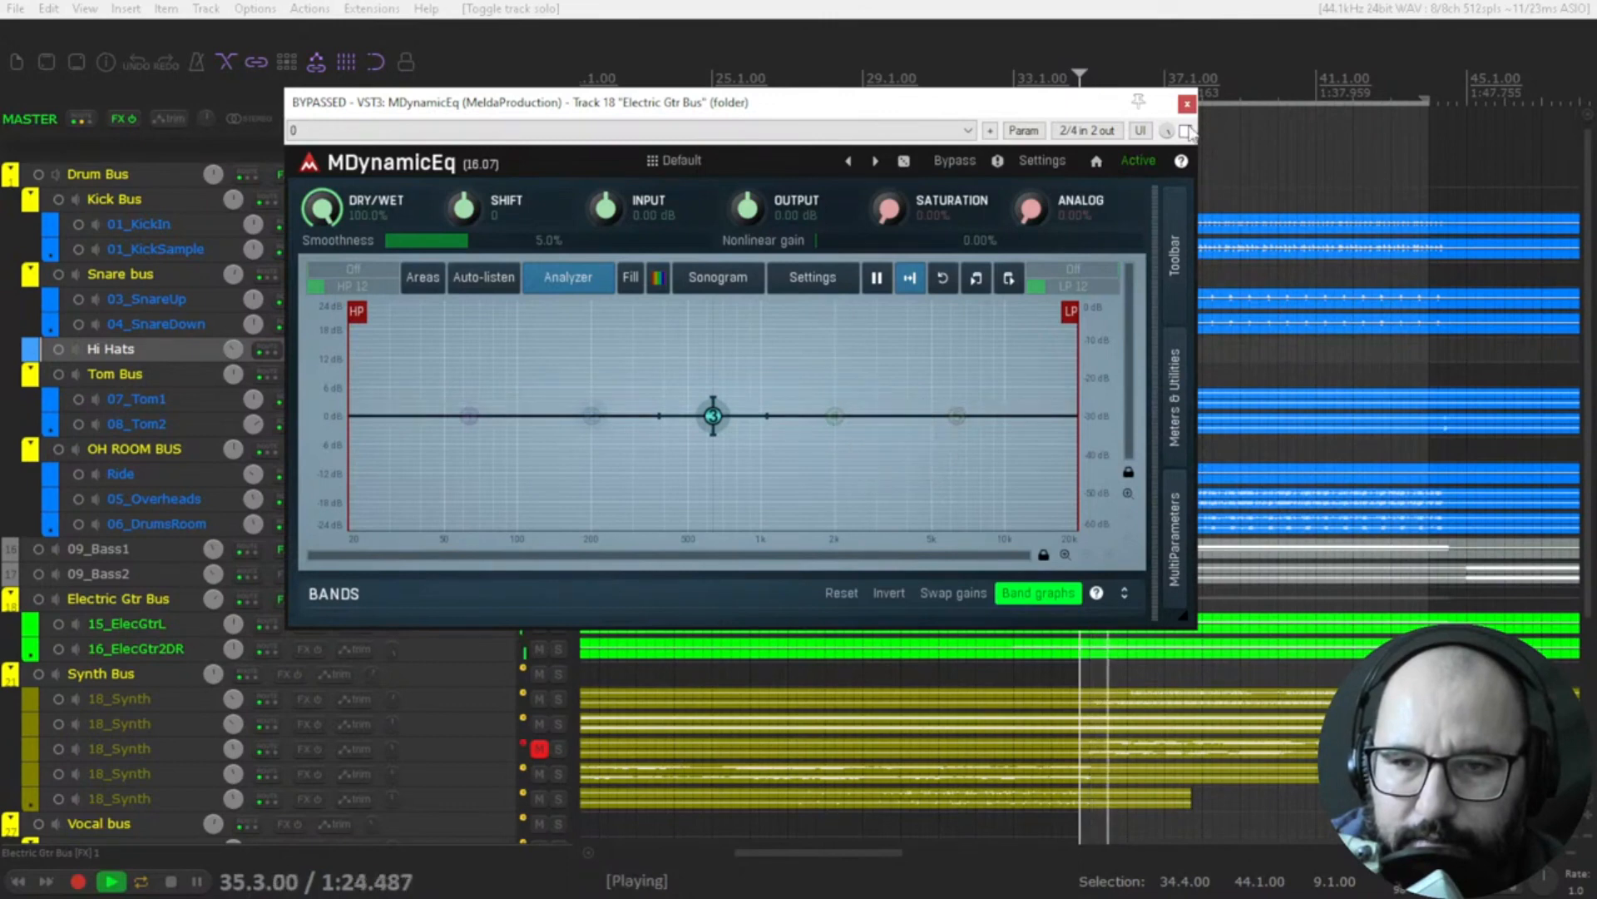
click(835, 414)
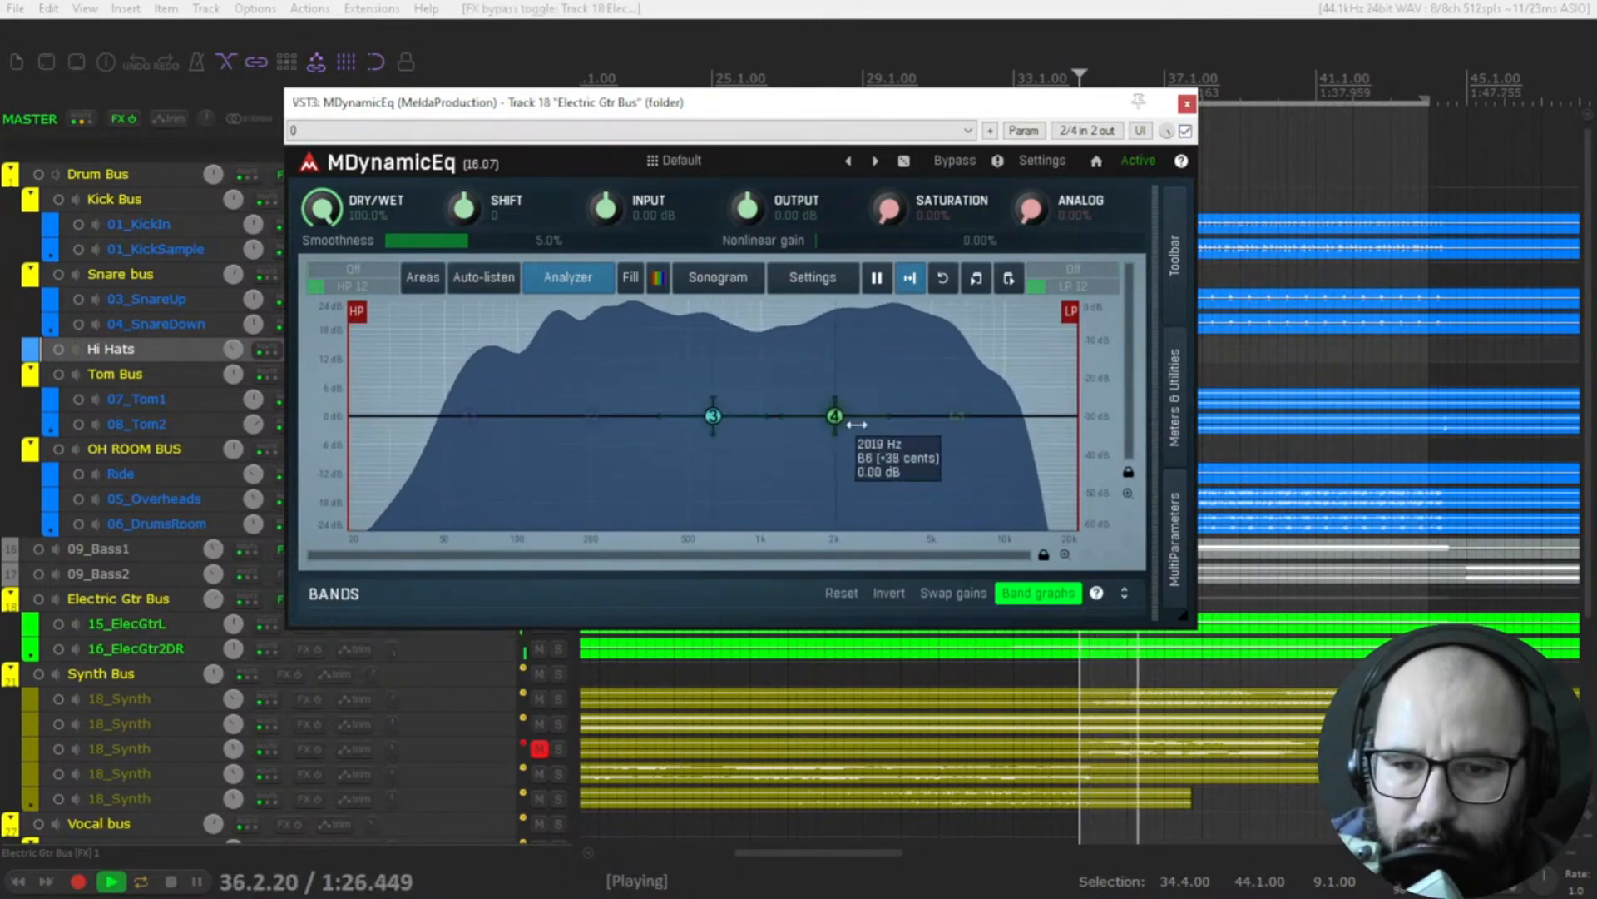
key(space)
key(space)
drag(836, 414, 913, 327)
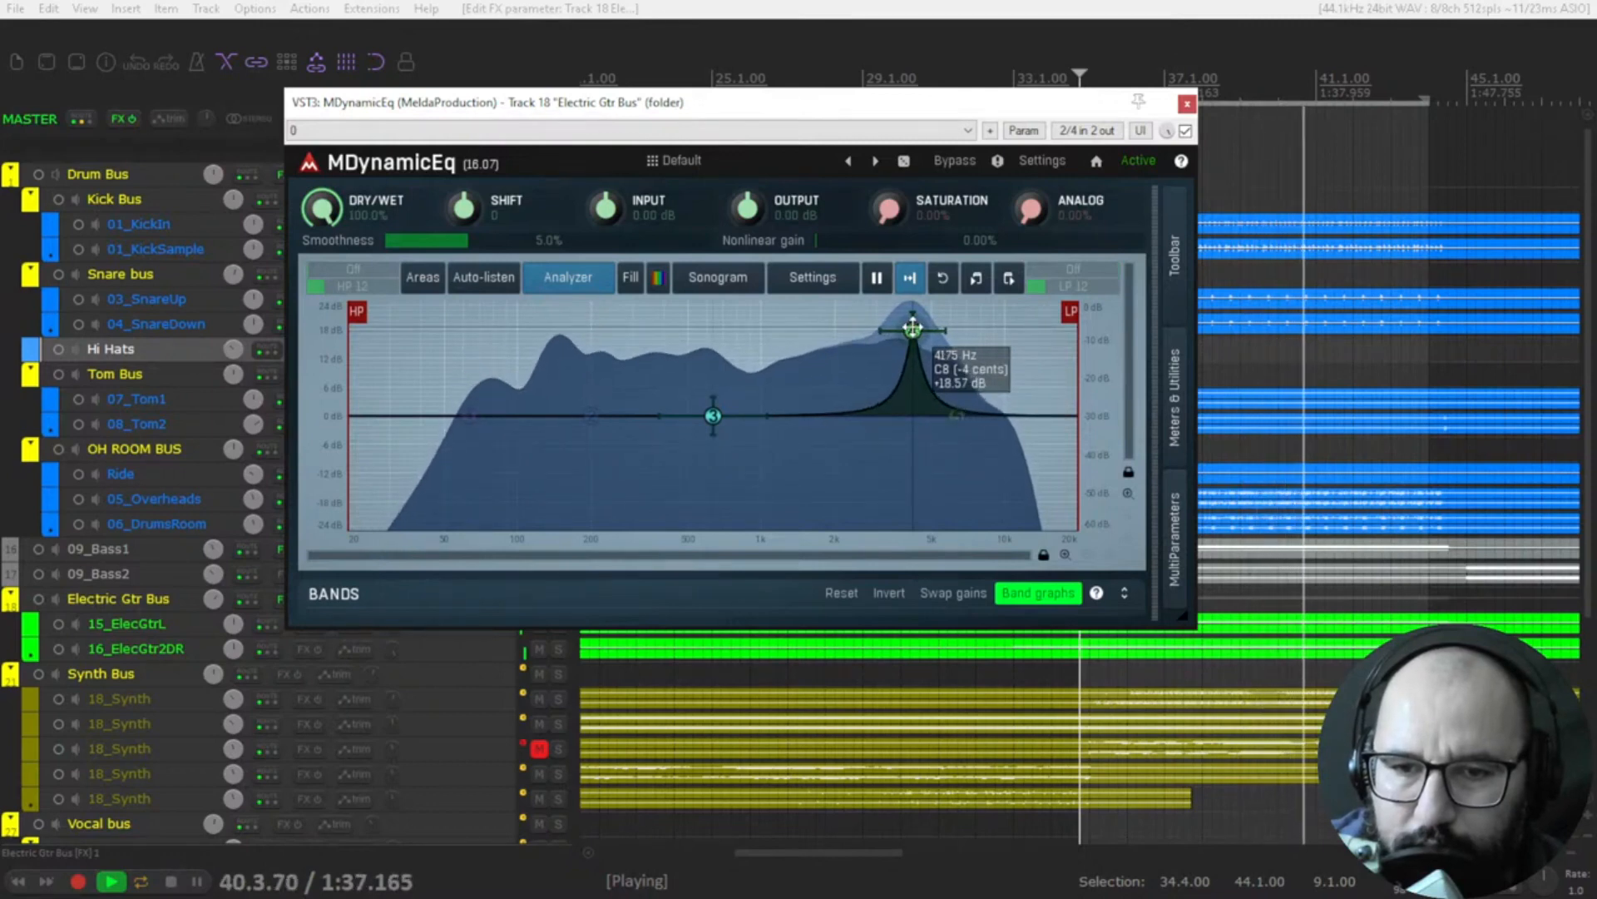
- Turn band 4 into a cut of about -5.3 dB and compare the guitars with the equalizer bypassed
double_click(912, 327)
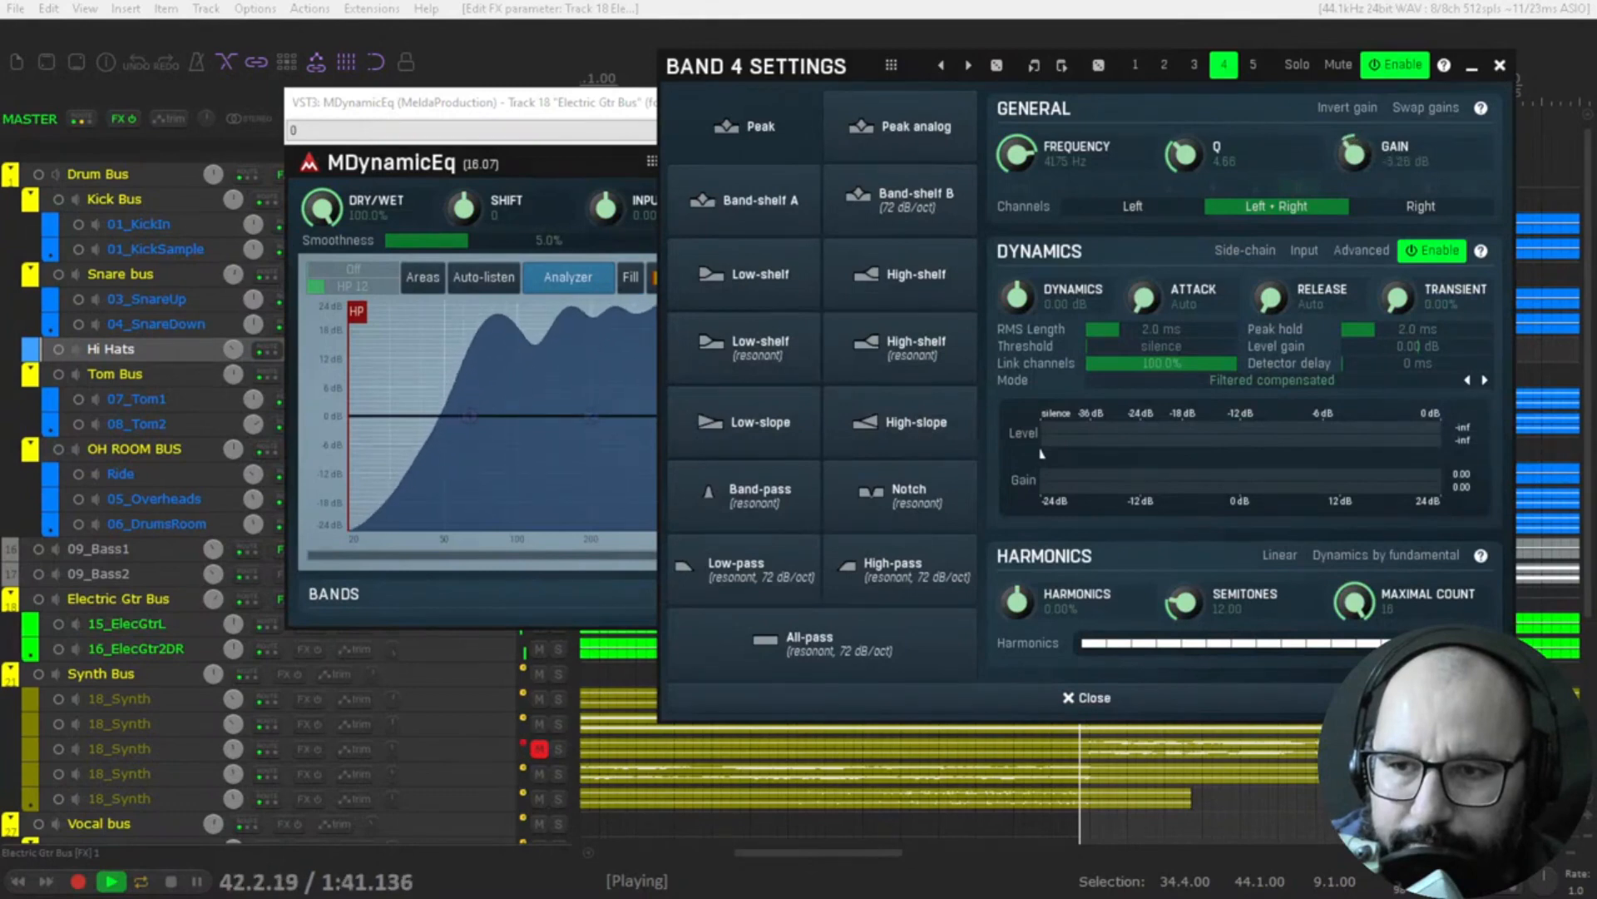
click(1499, 68)
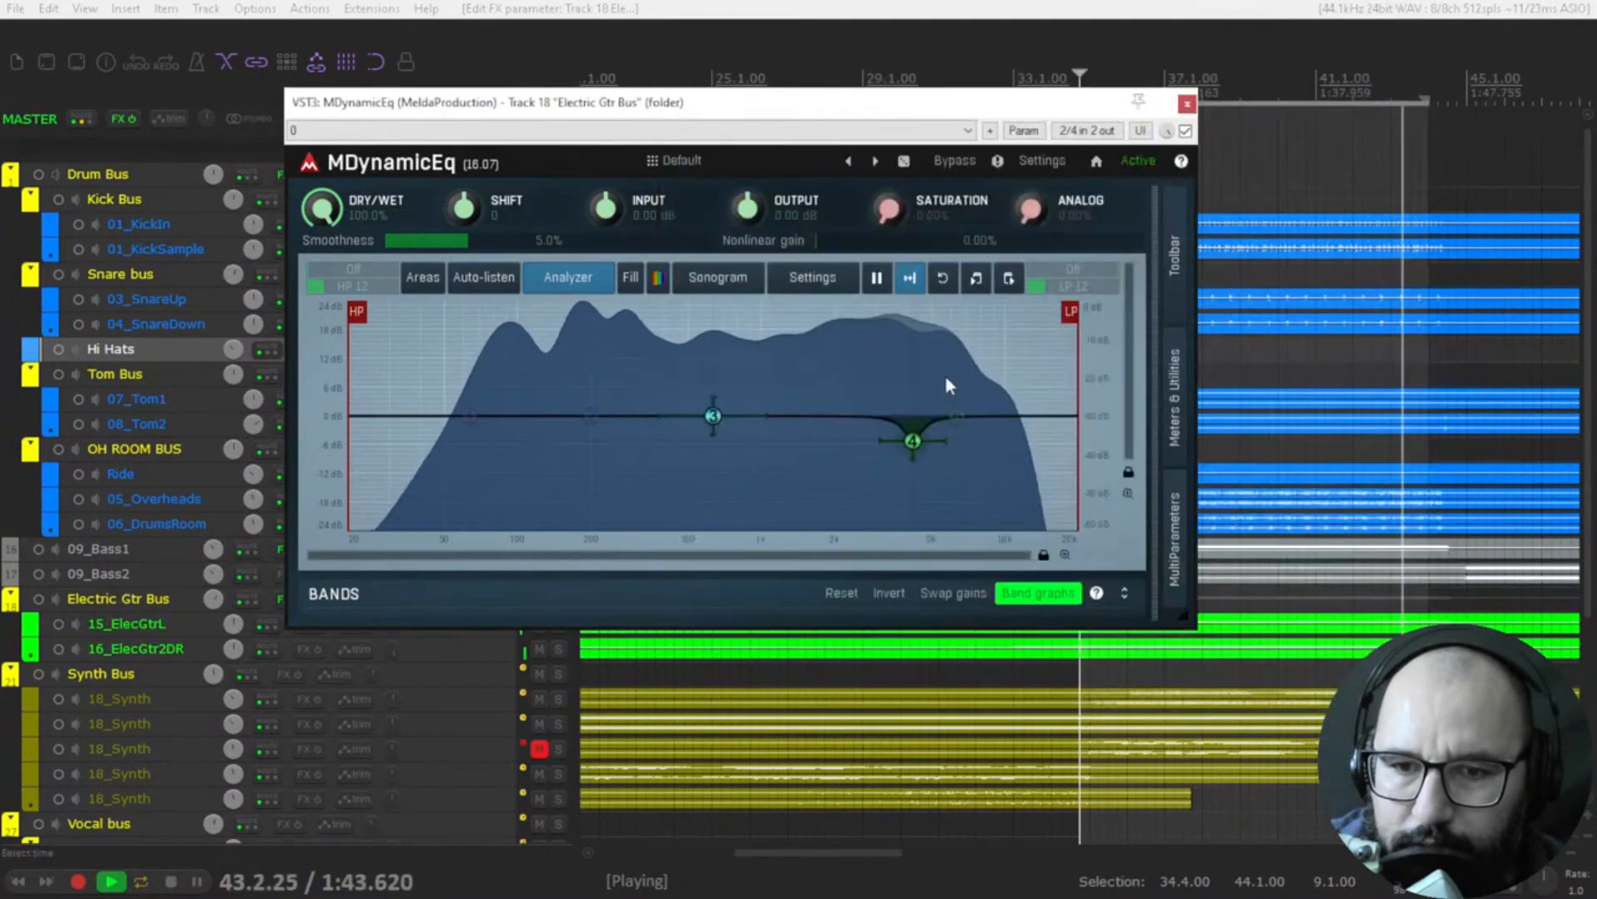
click(1185, 131)
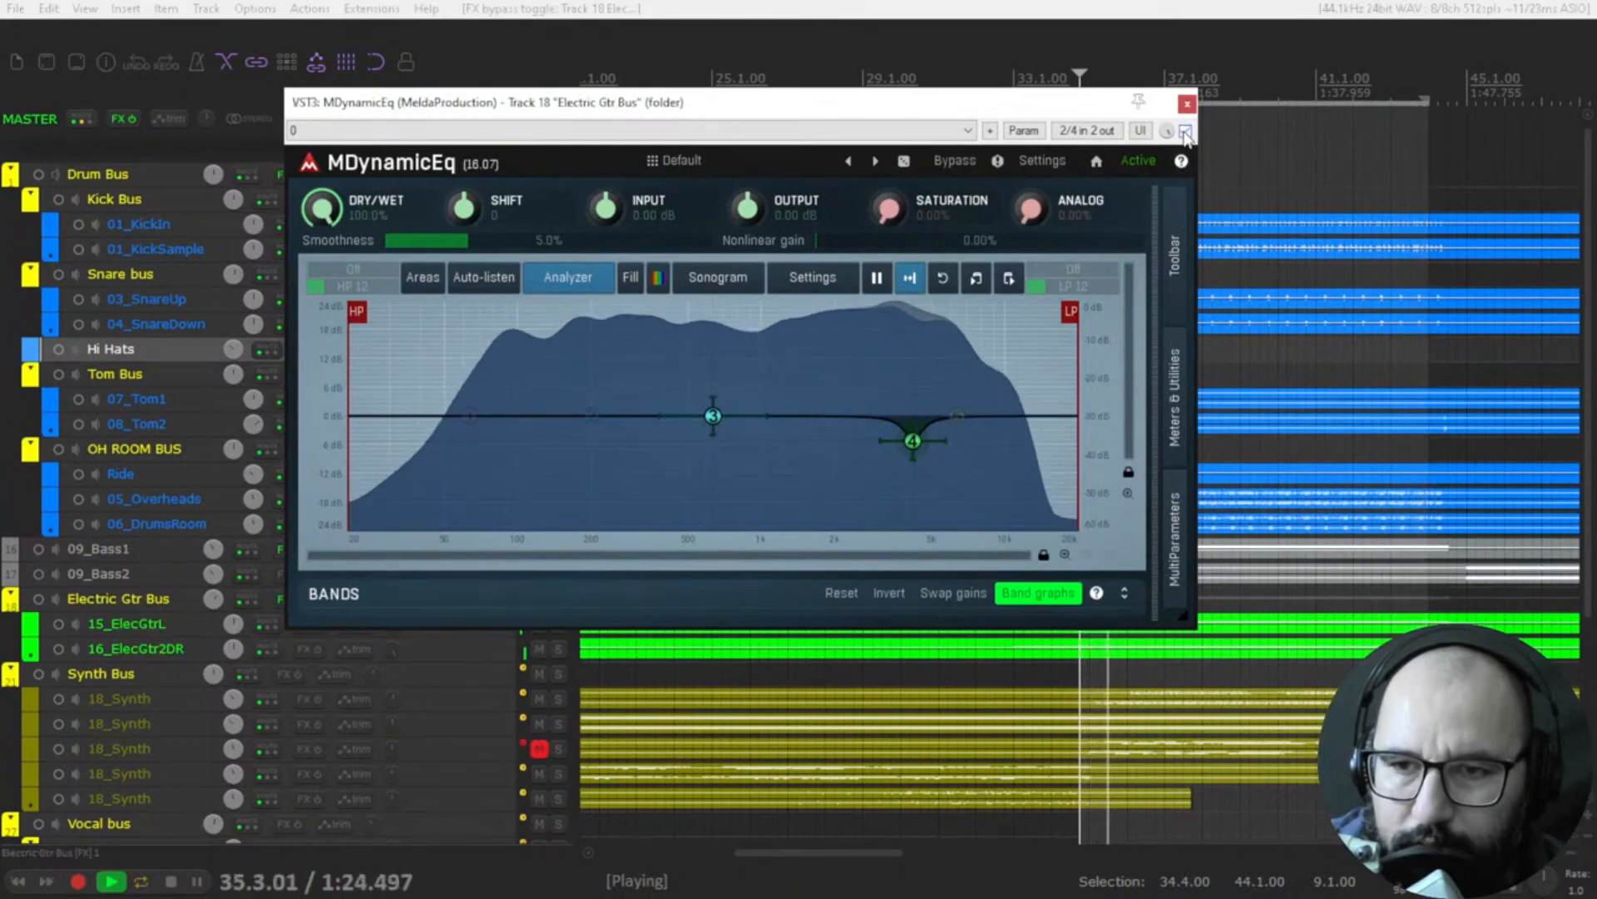
click(1185, 131)
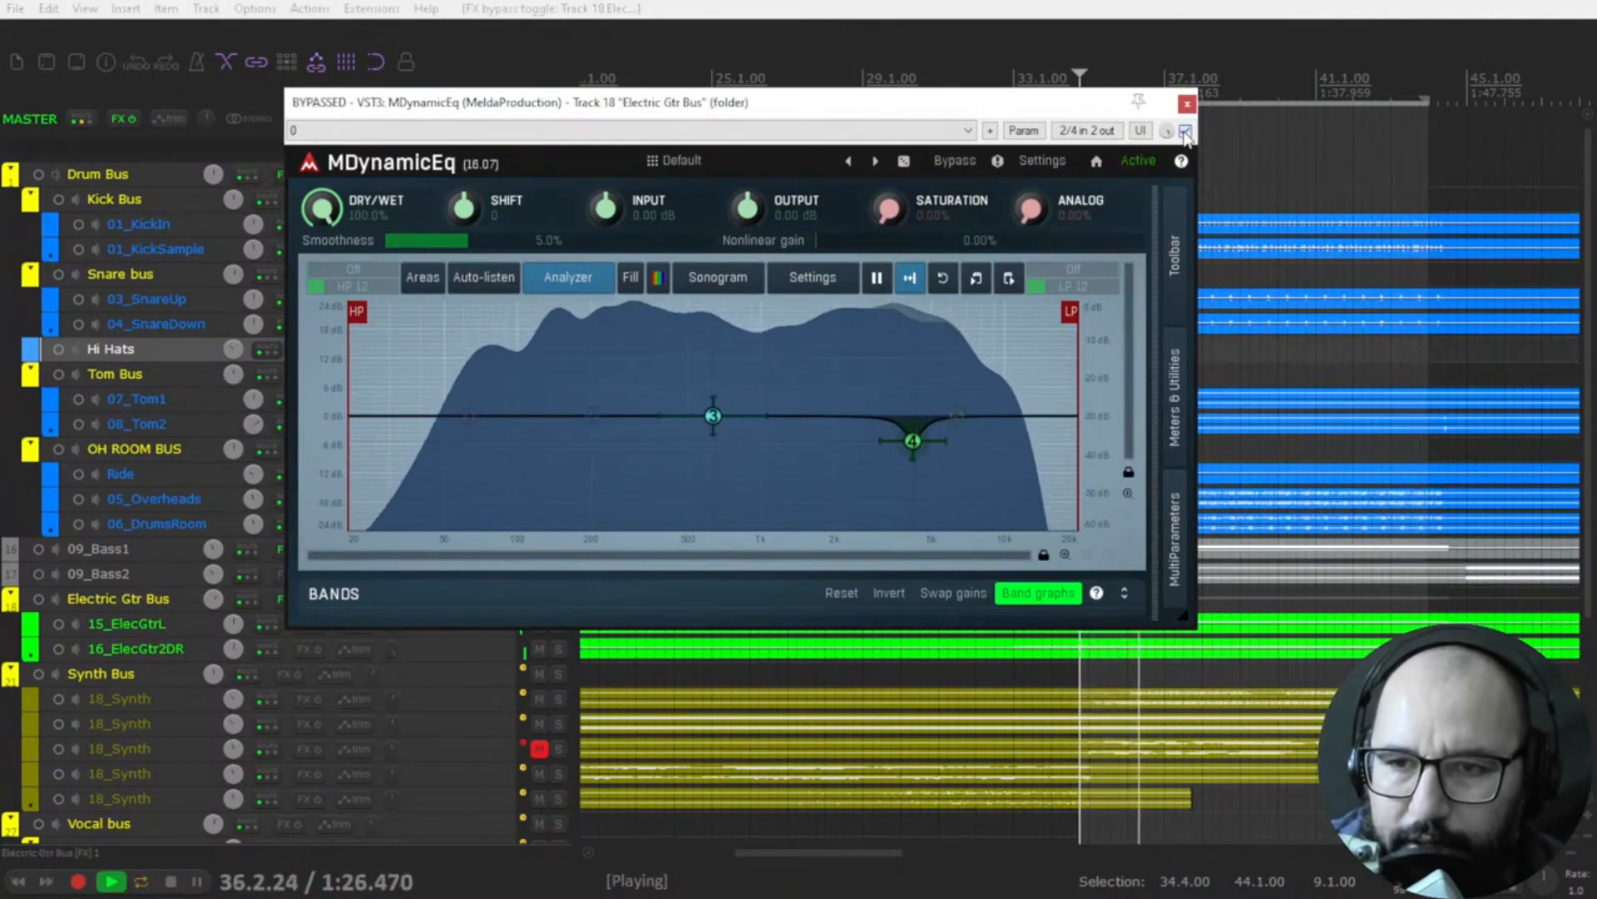
key(space)
- Set band 4's dynamics to about -9.02 dB while the guitars play
double_click(912, 441)
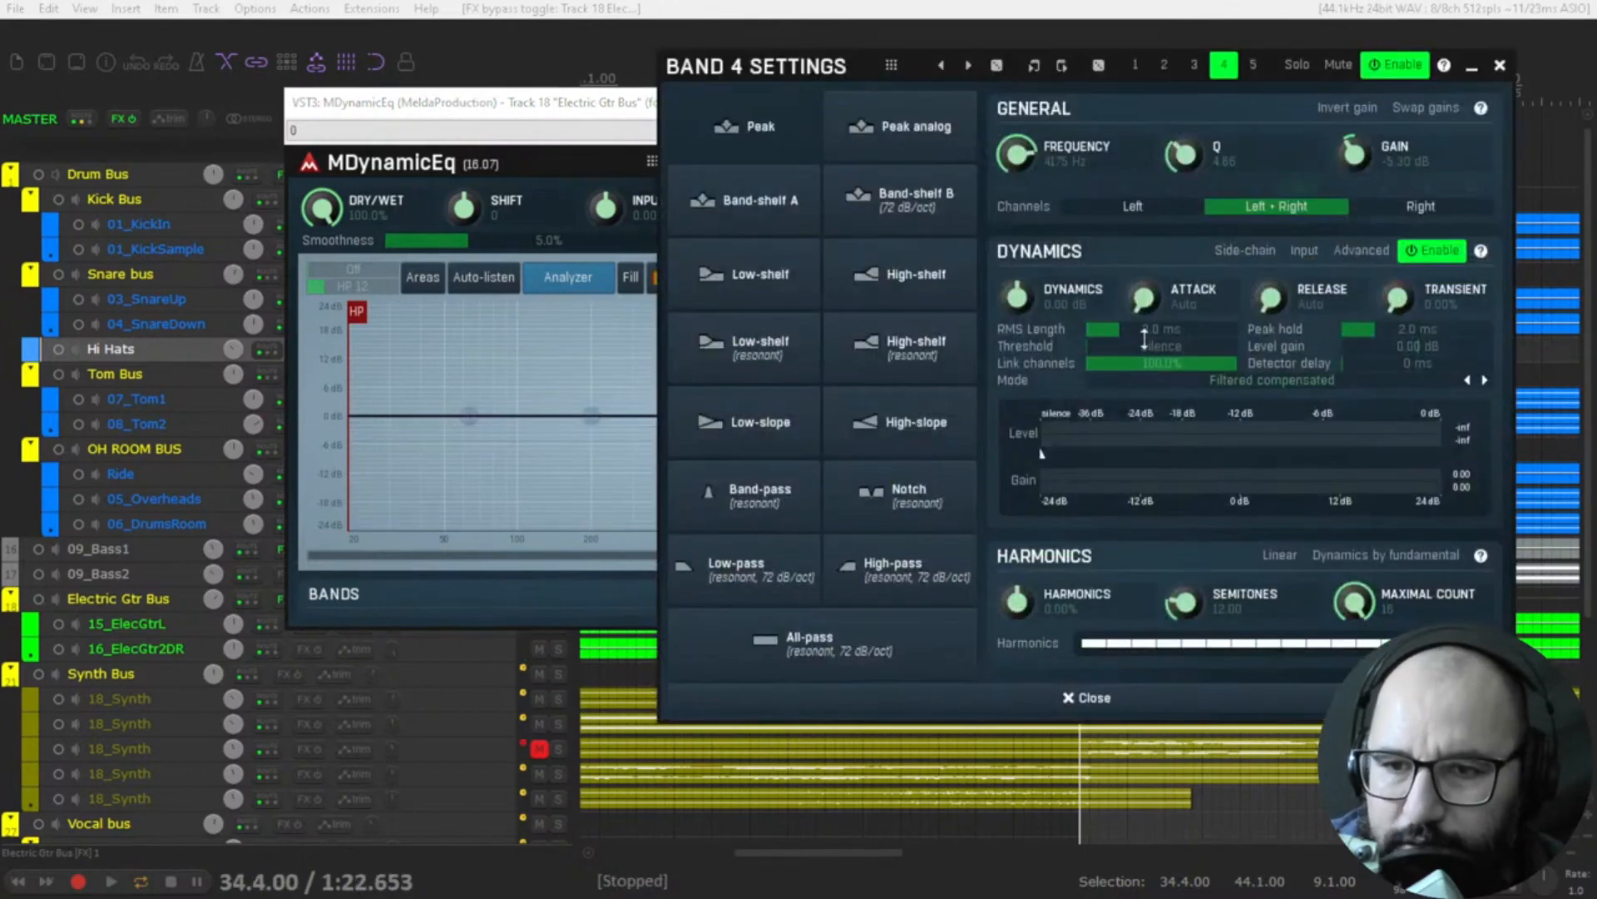
key(space)
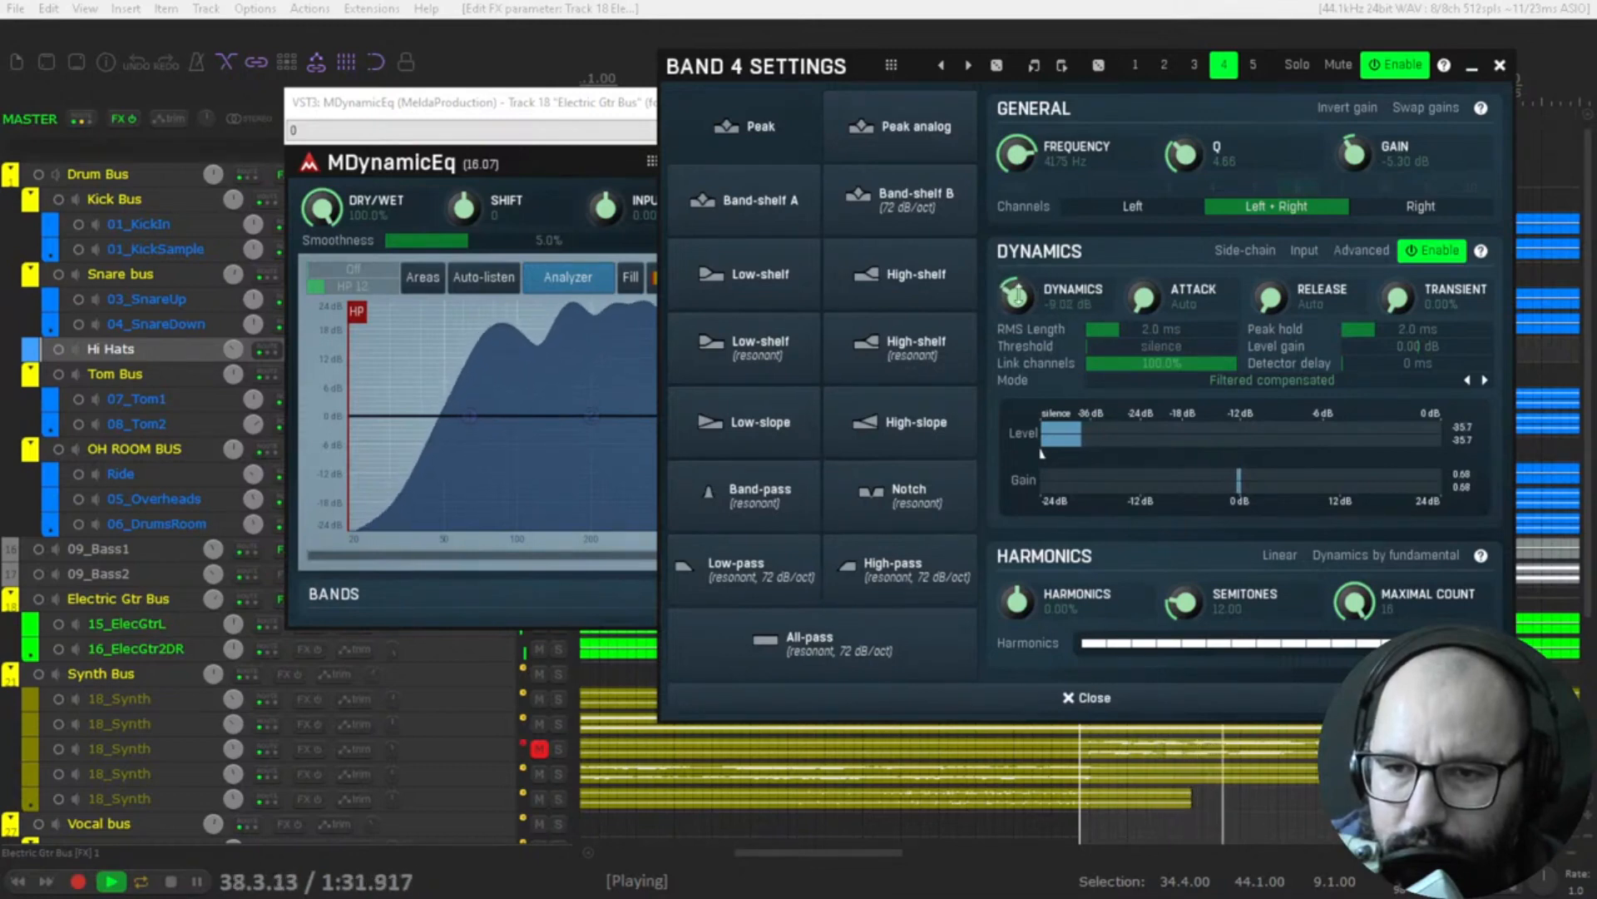
click(1501, 65)
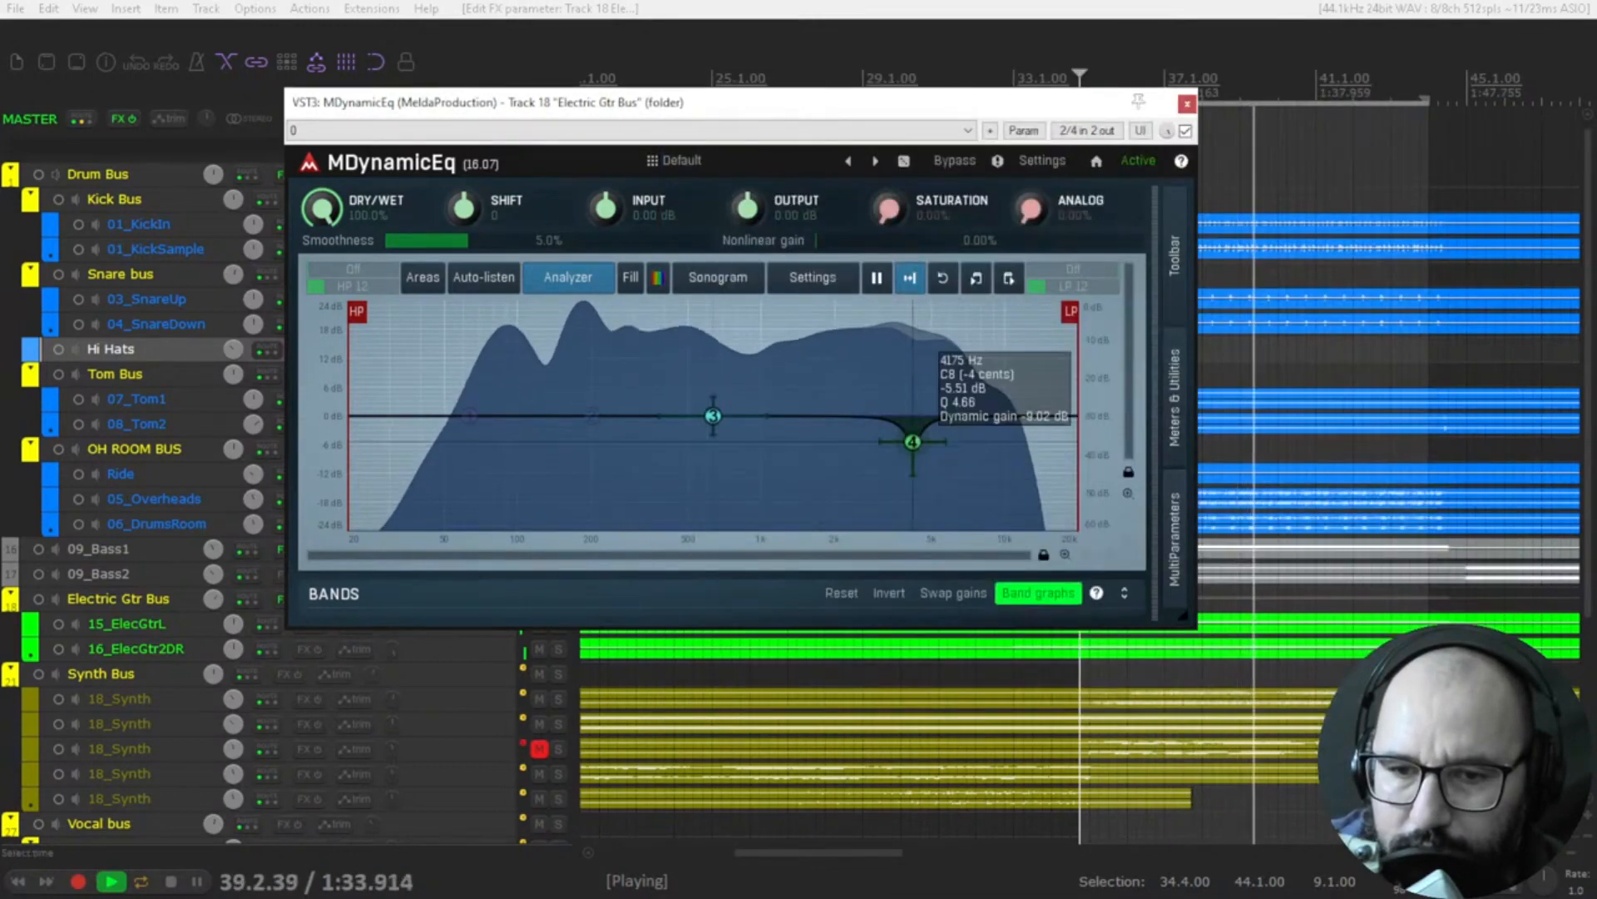
- Deepen band 4's cut to about -7.39 dB with a Q of 4.39 and compare against bypass
drag(913, 450, 915, 454)
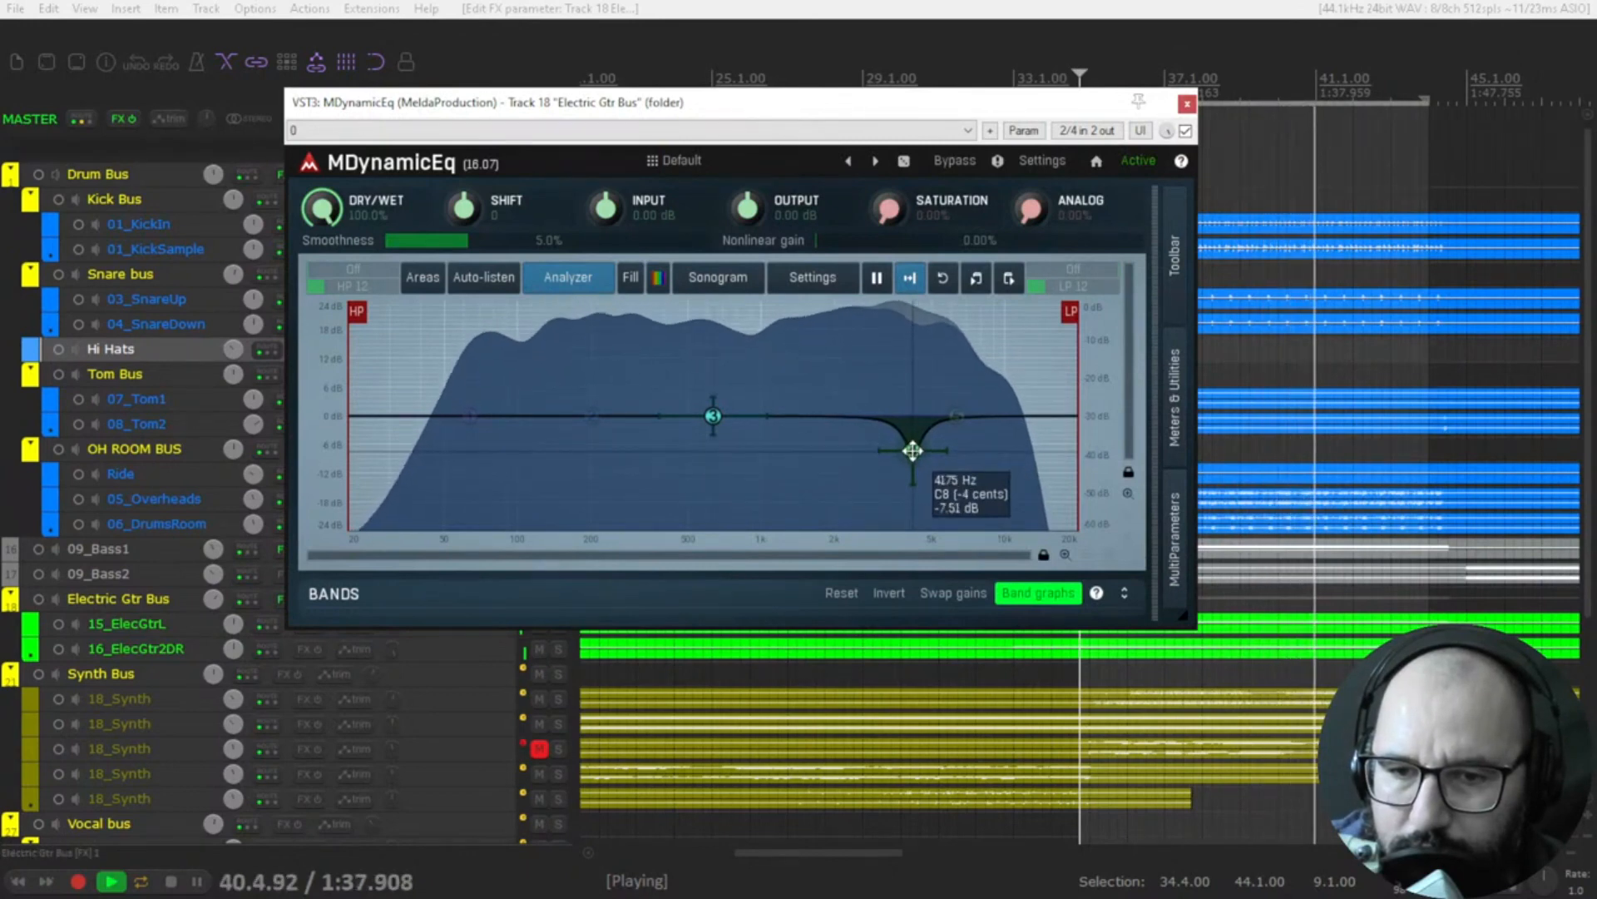
click(1186, 131)
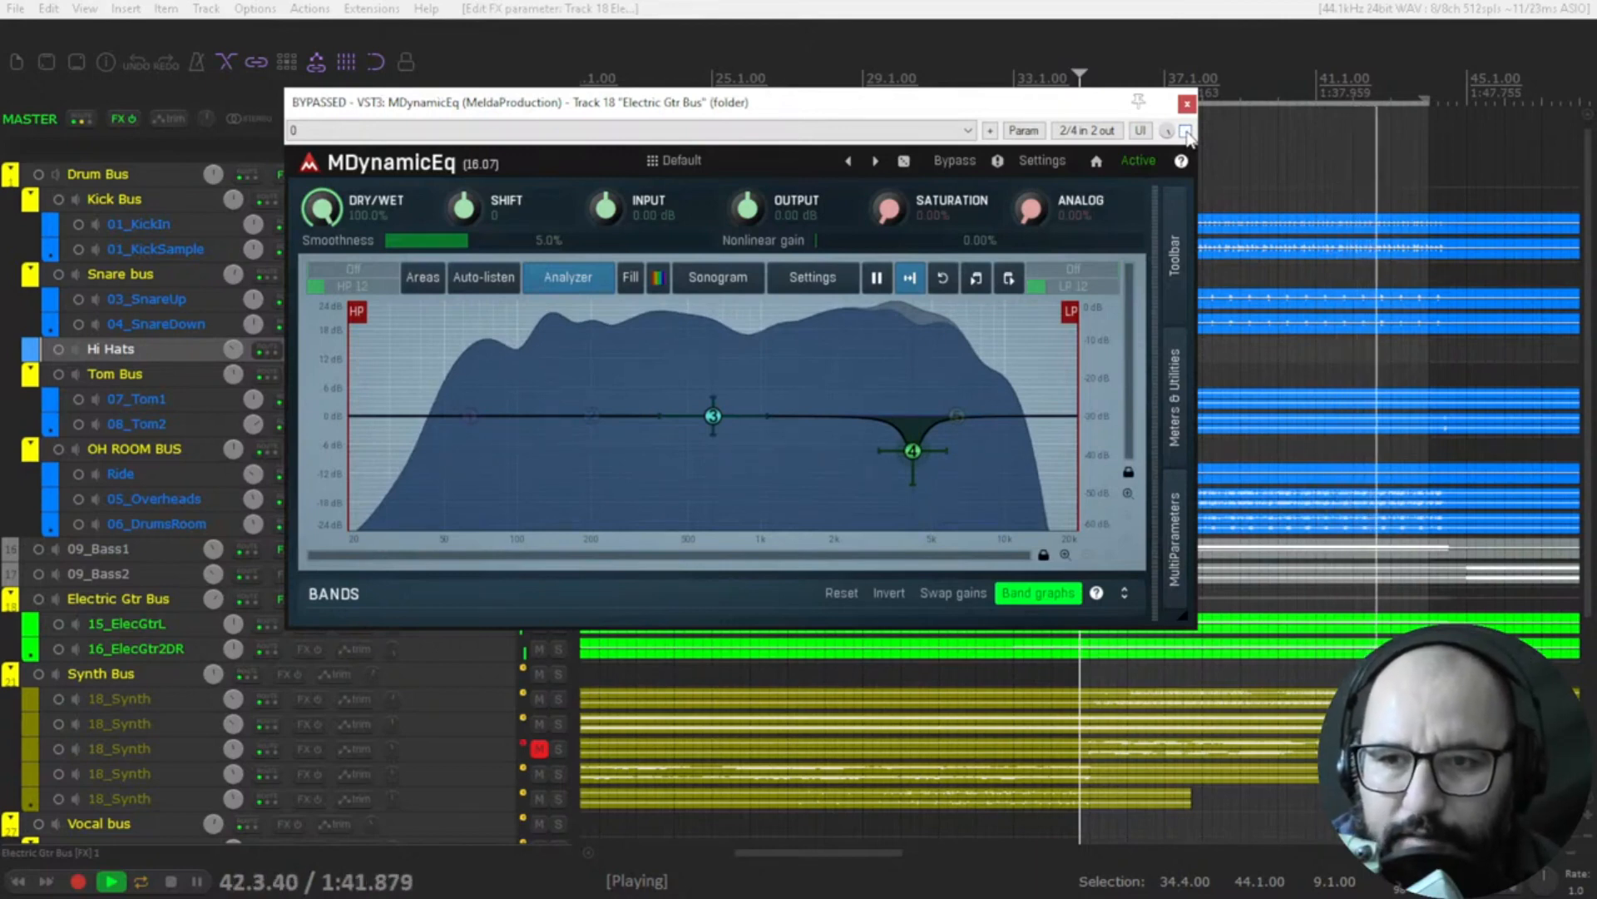
click(1186, 130)
click(1185, 131)
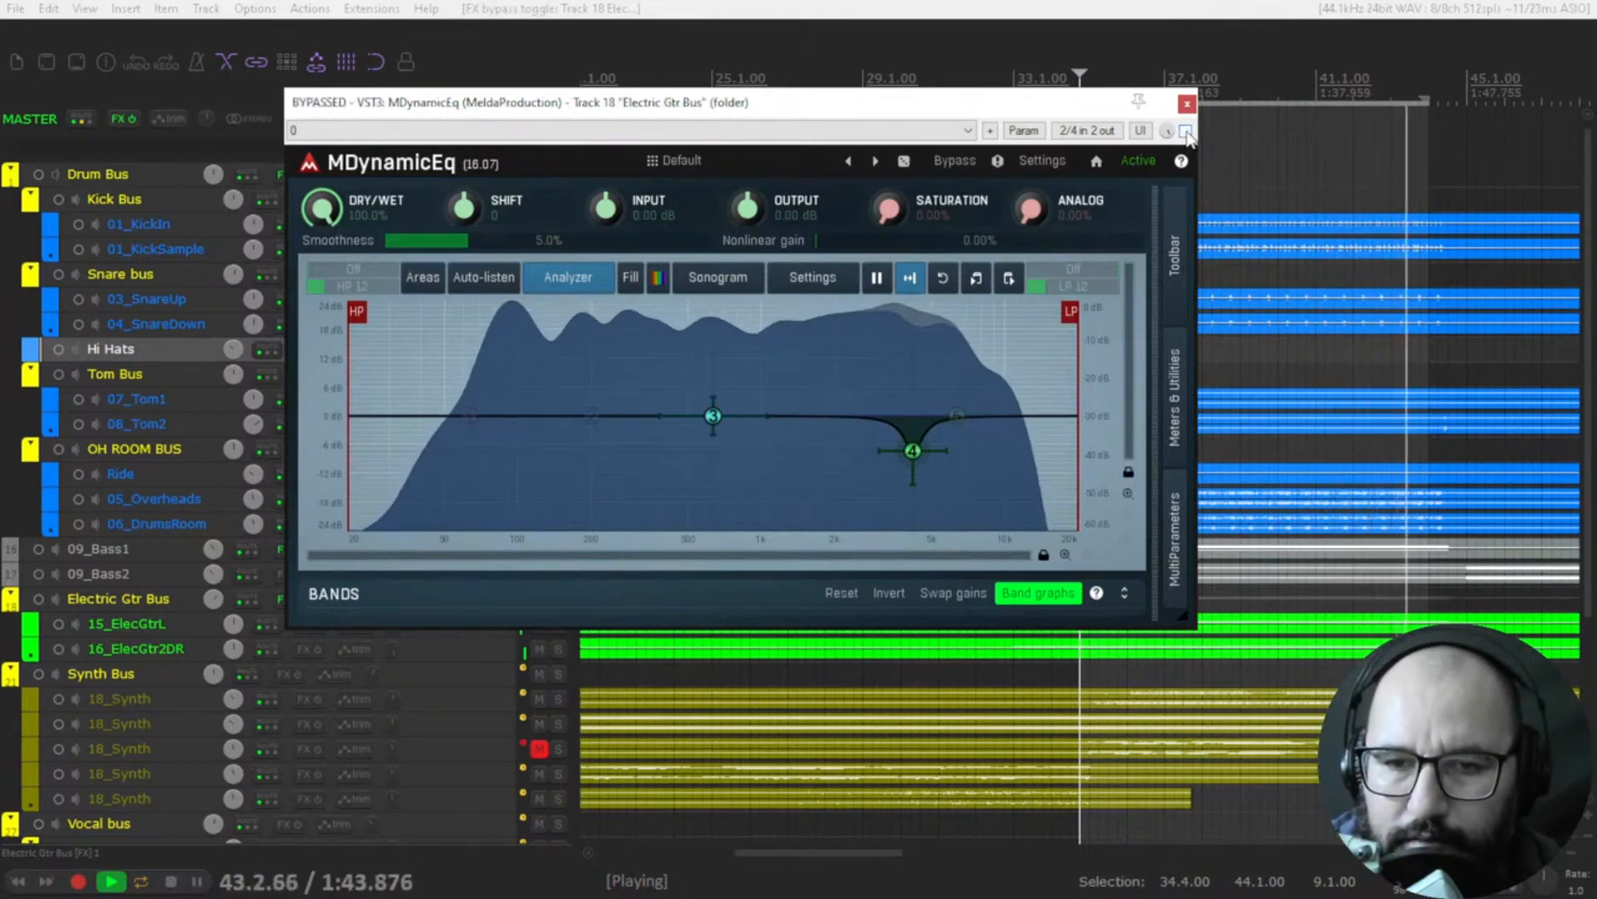
- Set band 4's dynamics to about -10.37 dB and stop playback
double_click(914, 450)
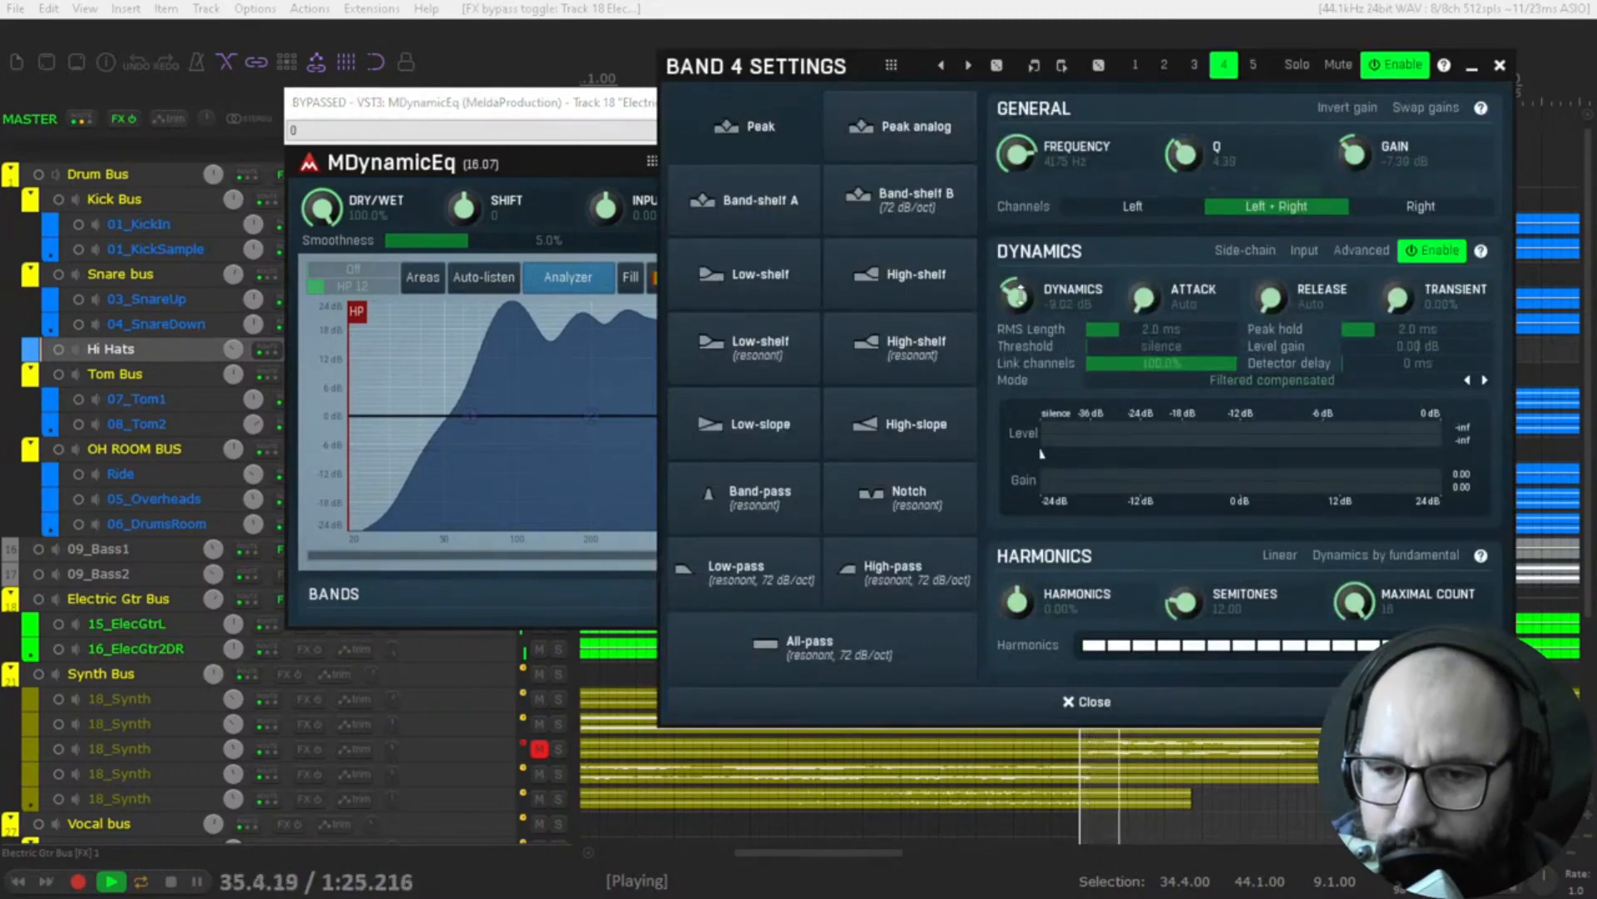
click(1500, 66)
double_click(917, 454)
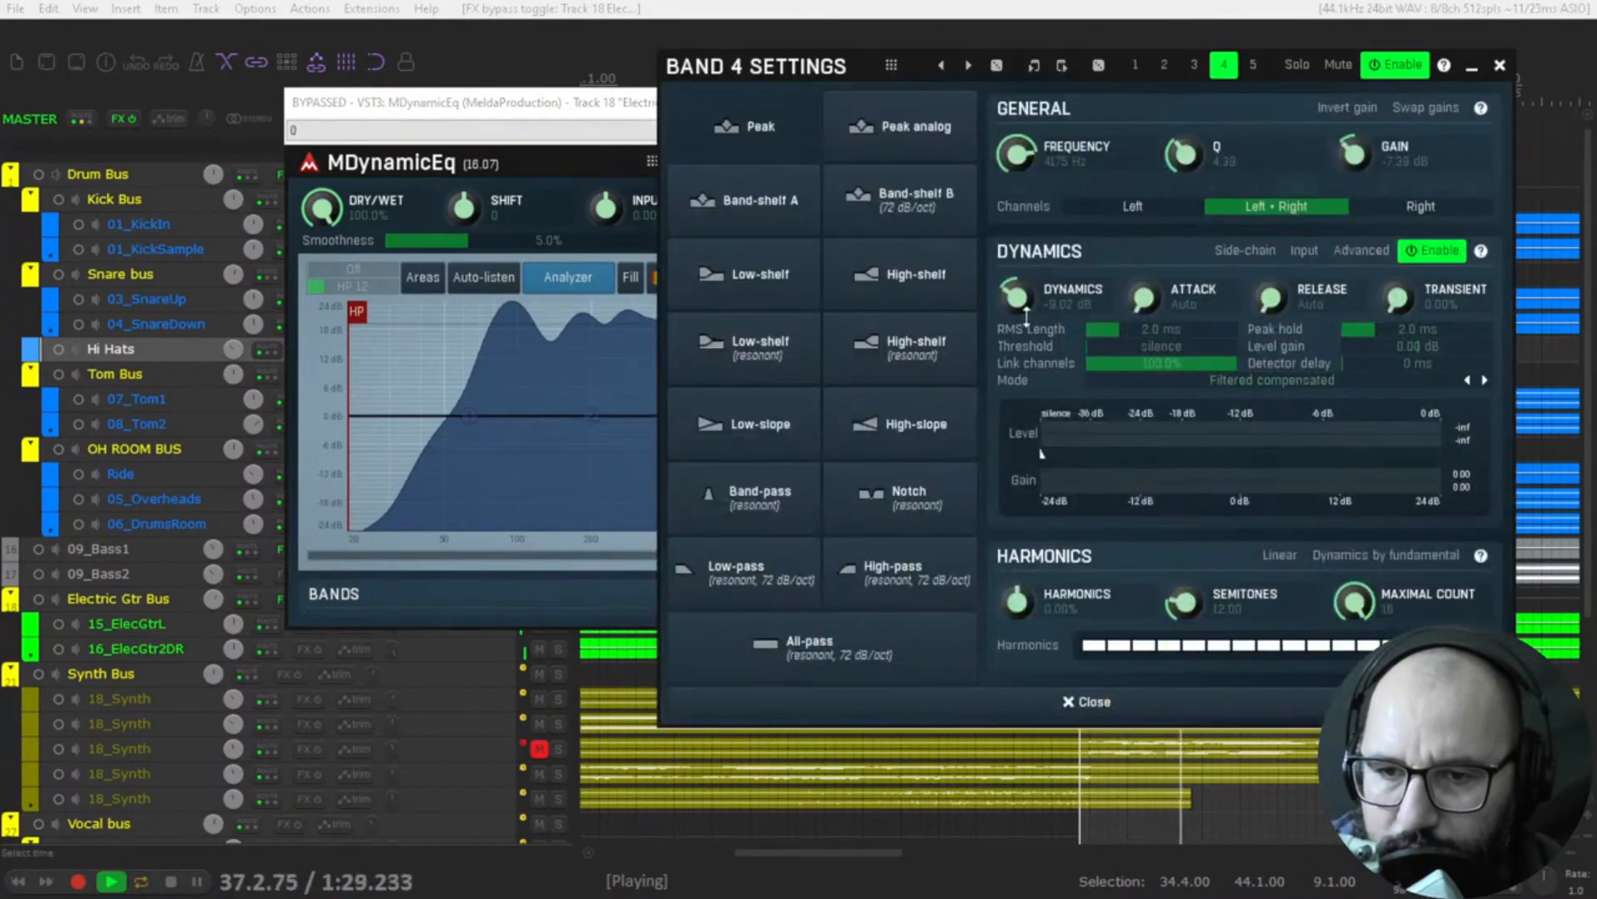
drag(1017, 296, 1017, 299)
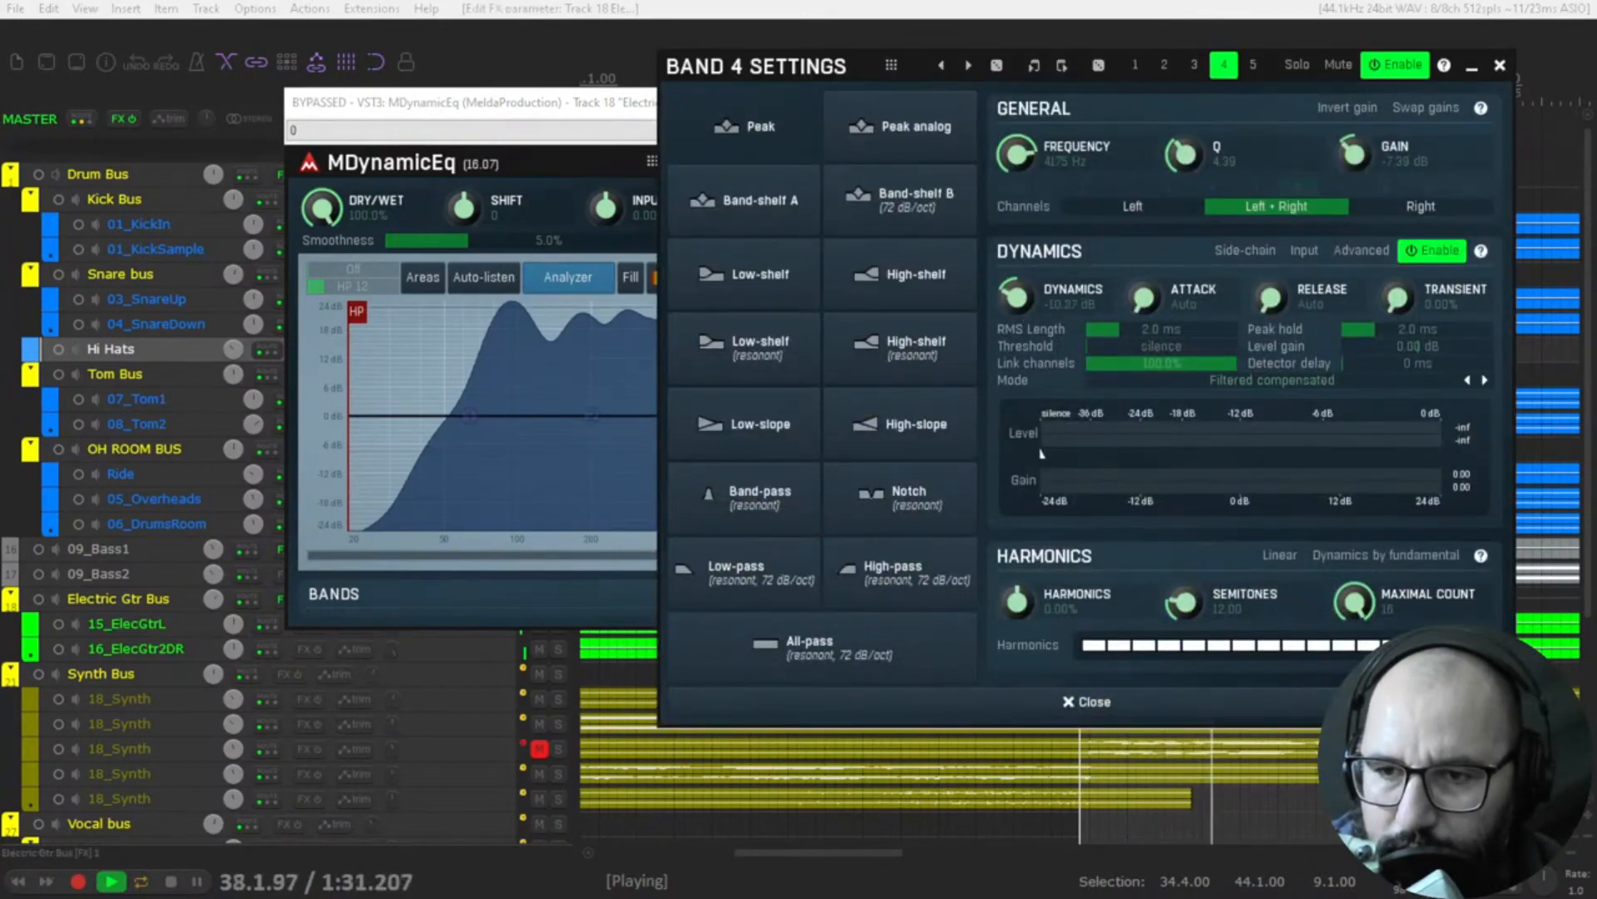
click(1500, 66)
key(space)
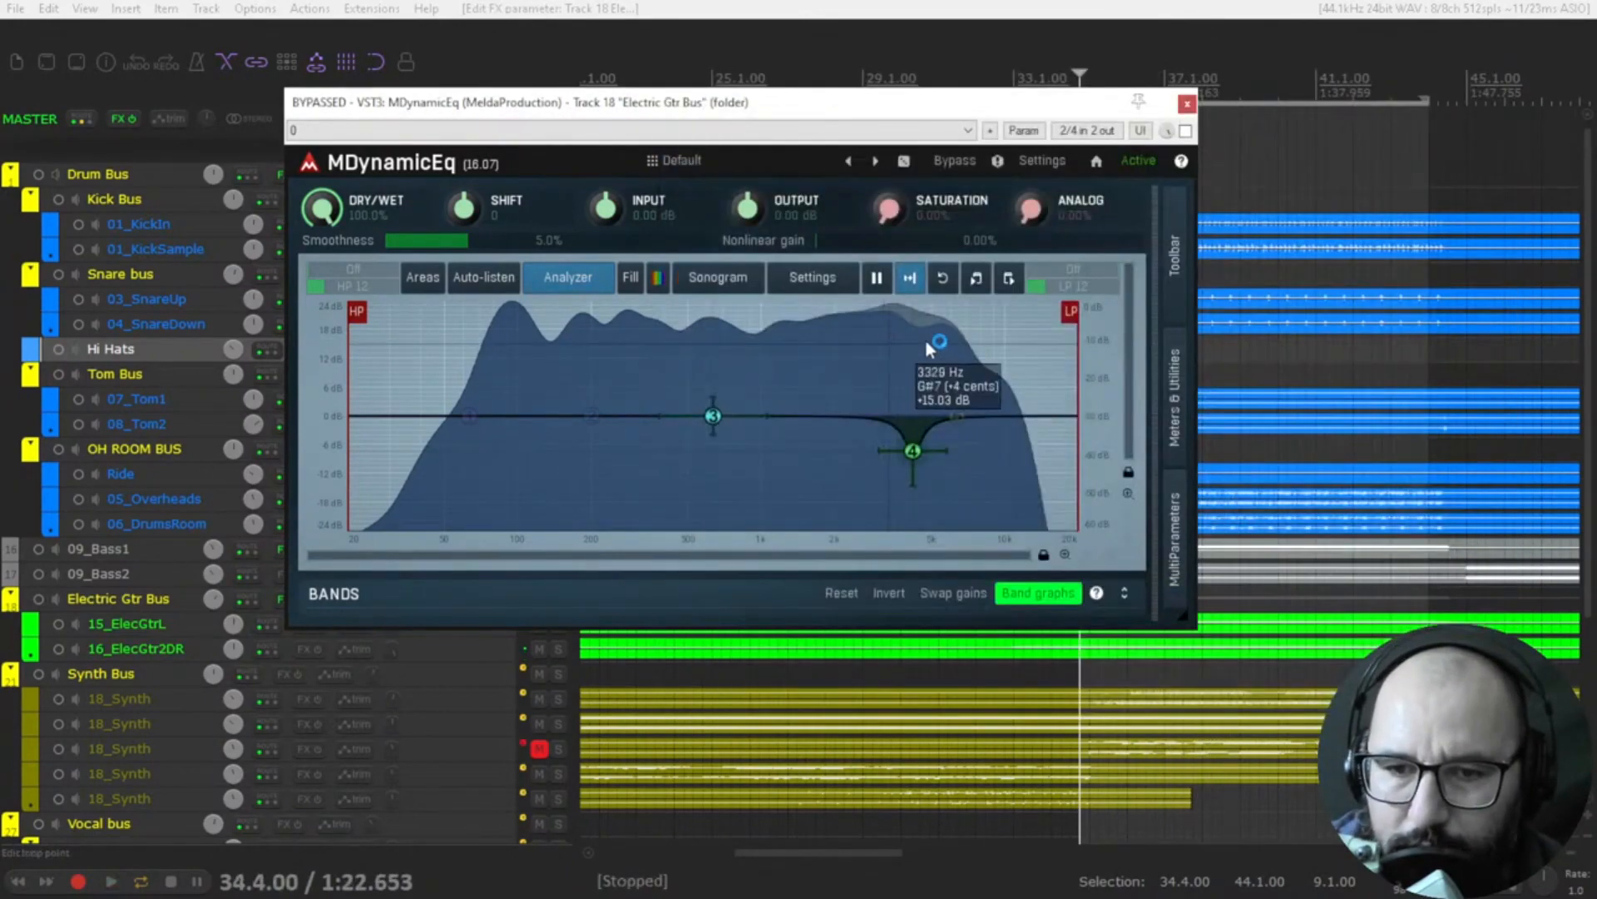
- Re-enable the equalizer, resume playback and set band 4's dynamics to about -21 dB
click(1186, 131)
key(space)
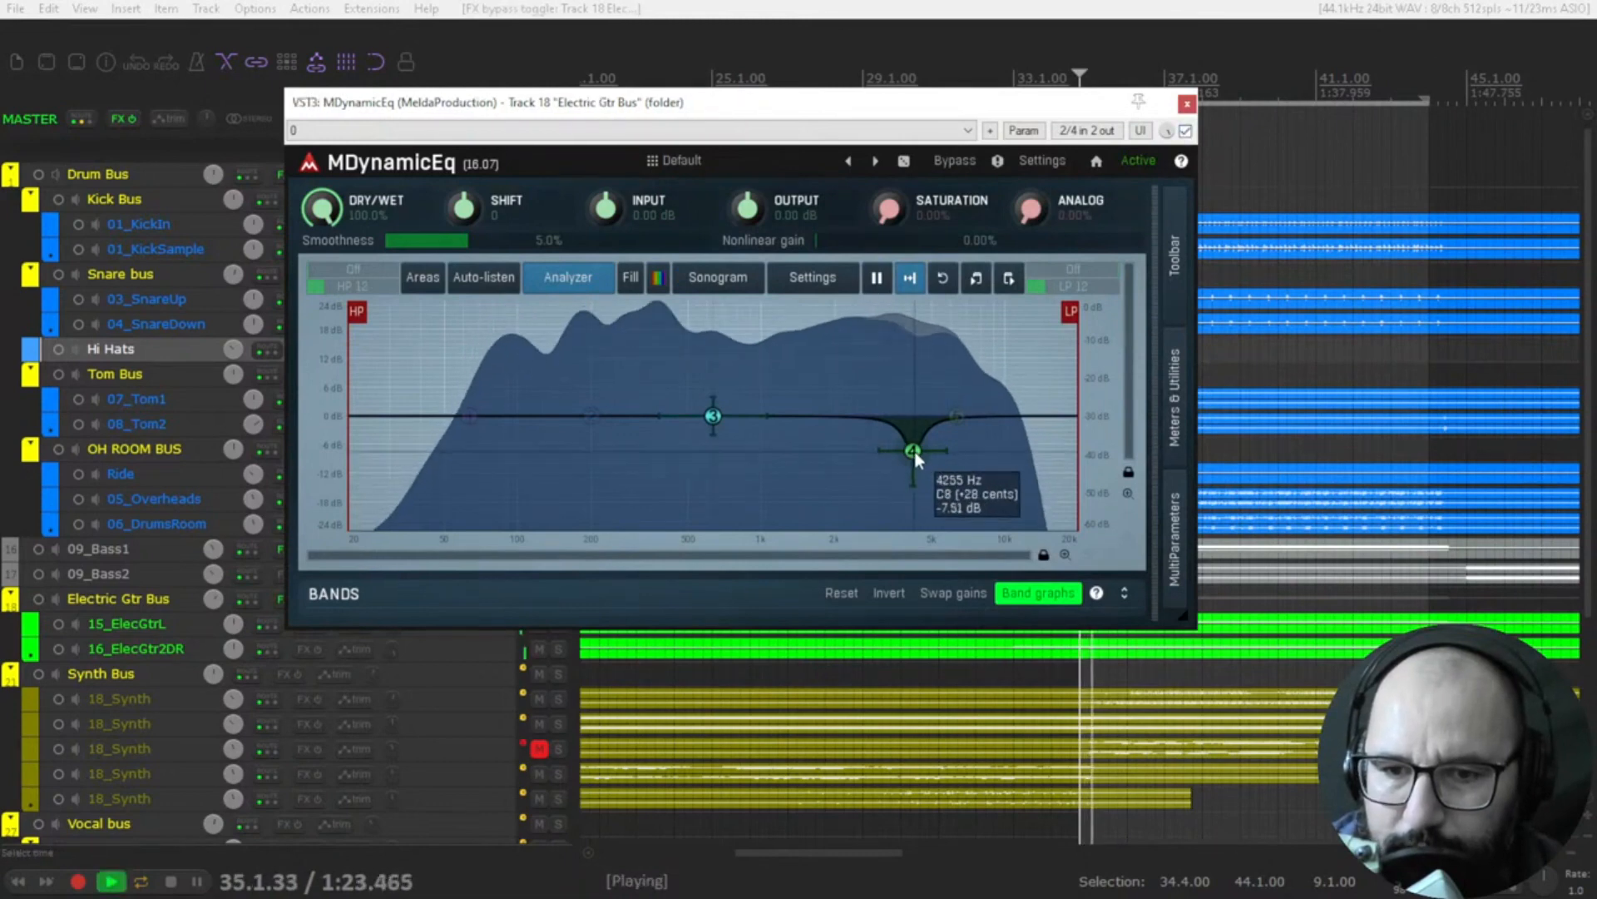
double_click(915, 451)
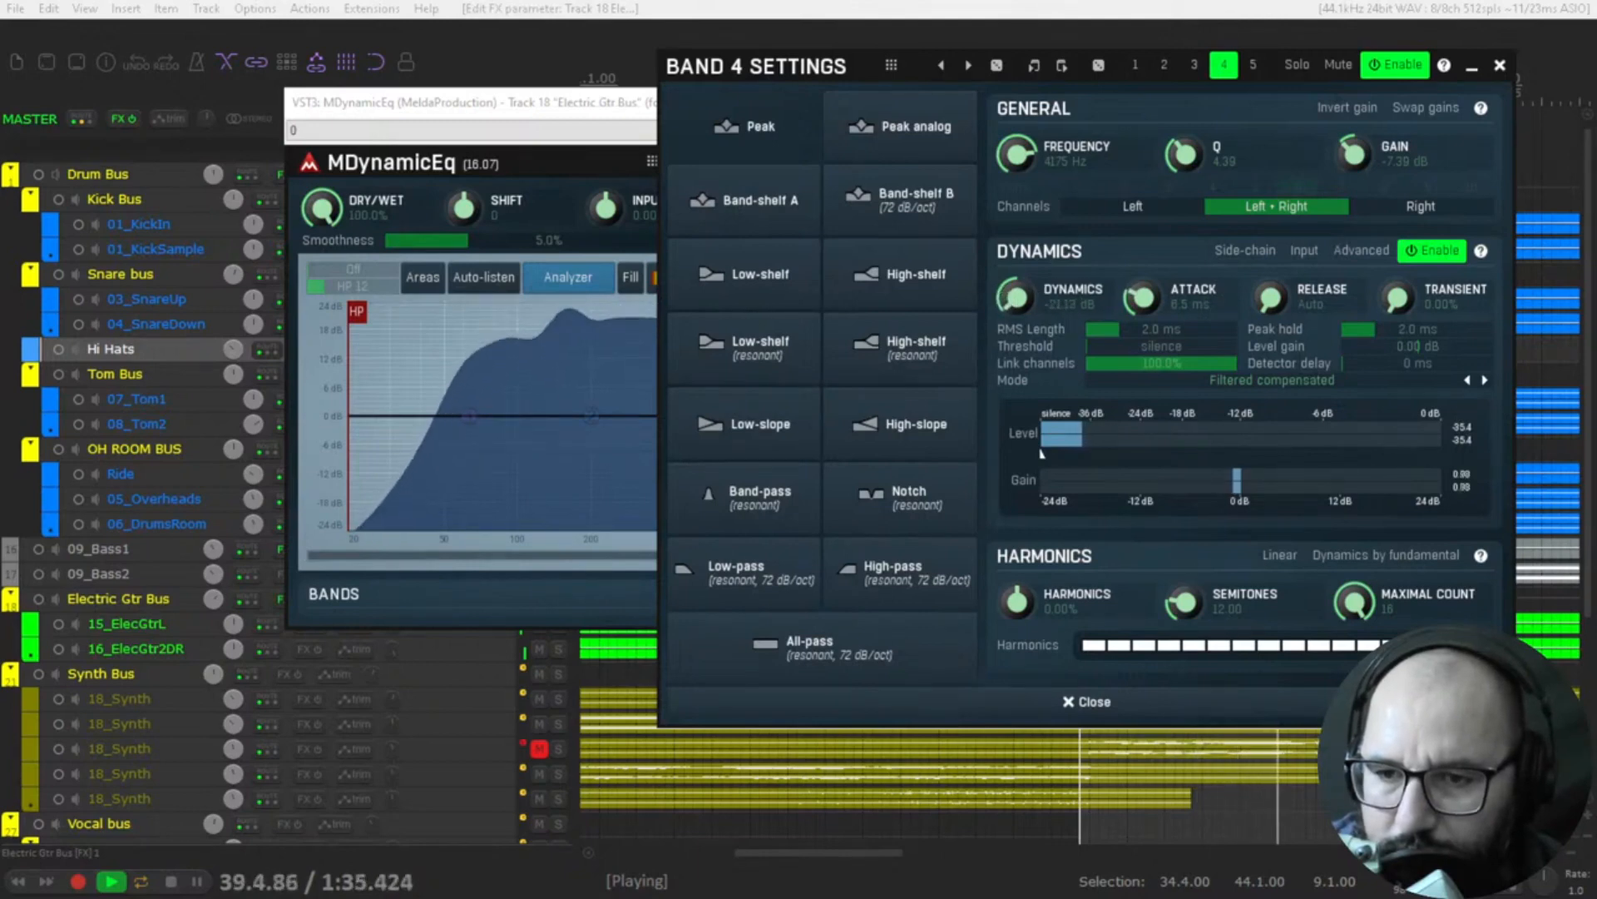
click(1499, 66)
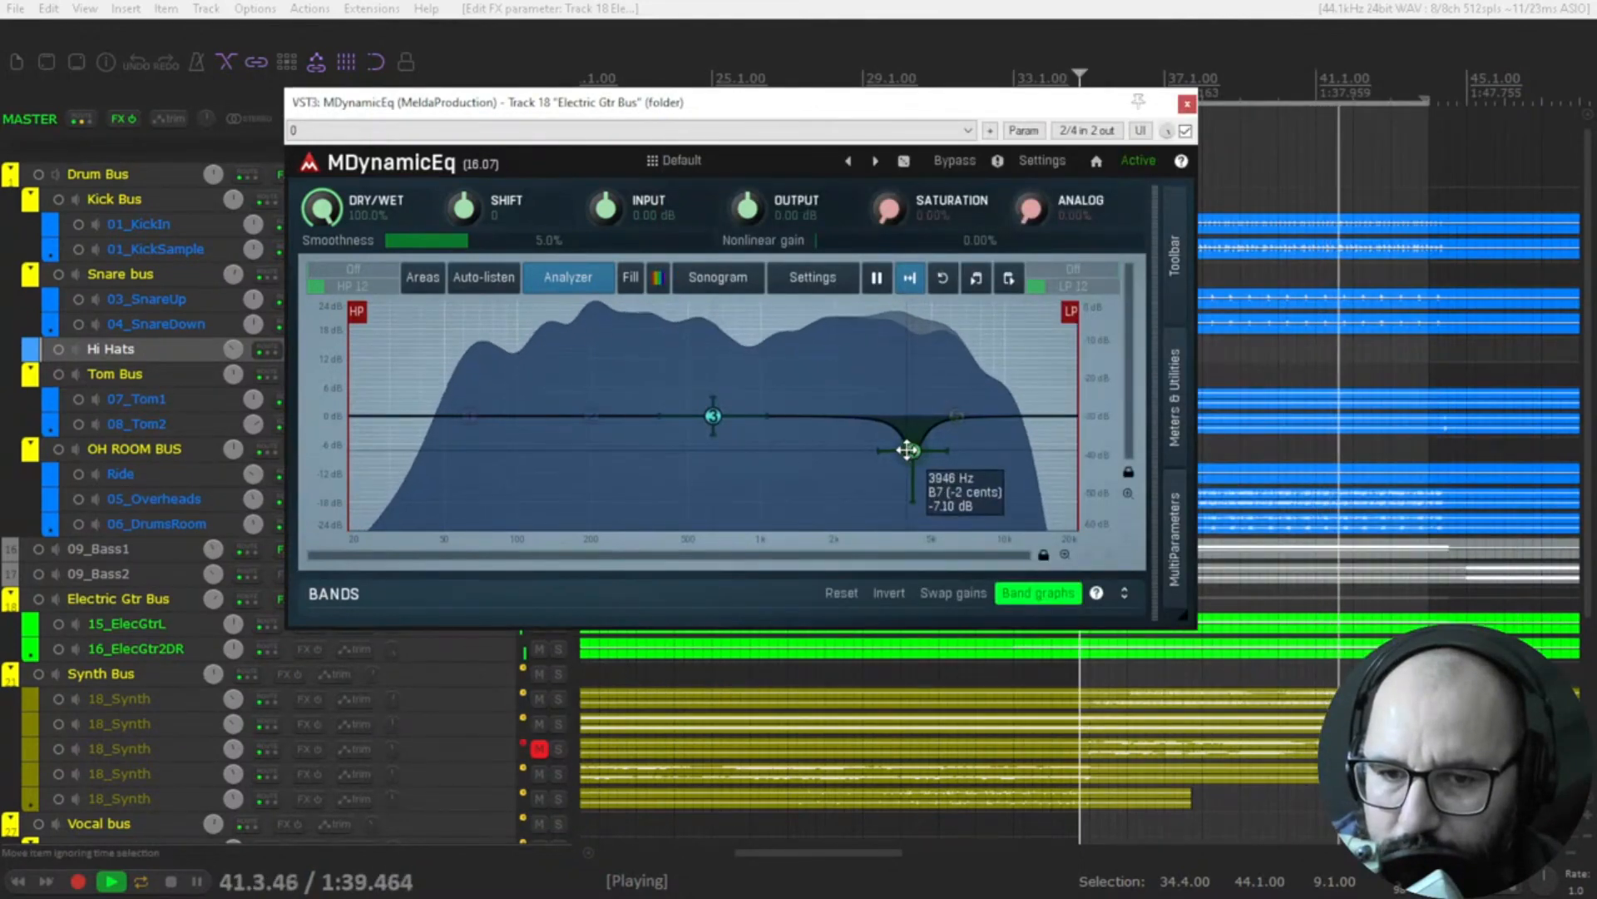
- Ease band 4 to about -6.14 dB at 4215 Hz with a Q of 4.94 and compare against bypass
drag(907, 450, 913, 444)
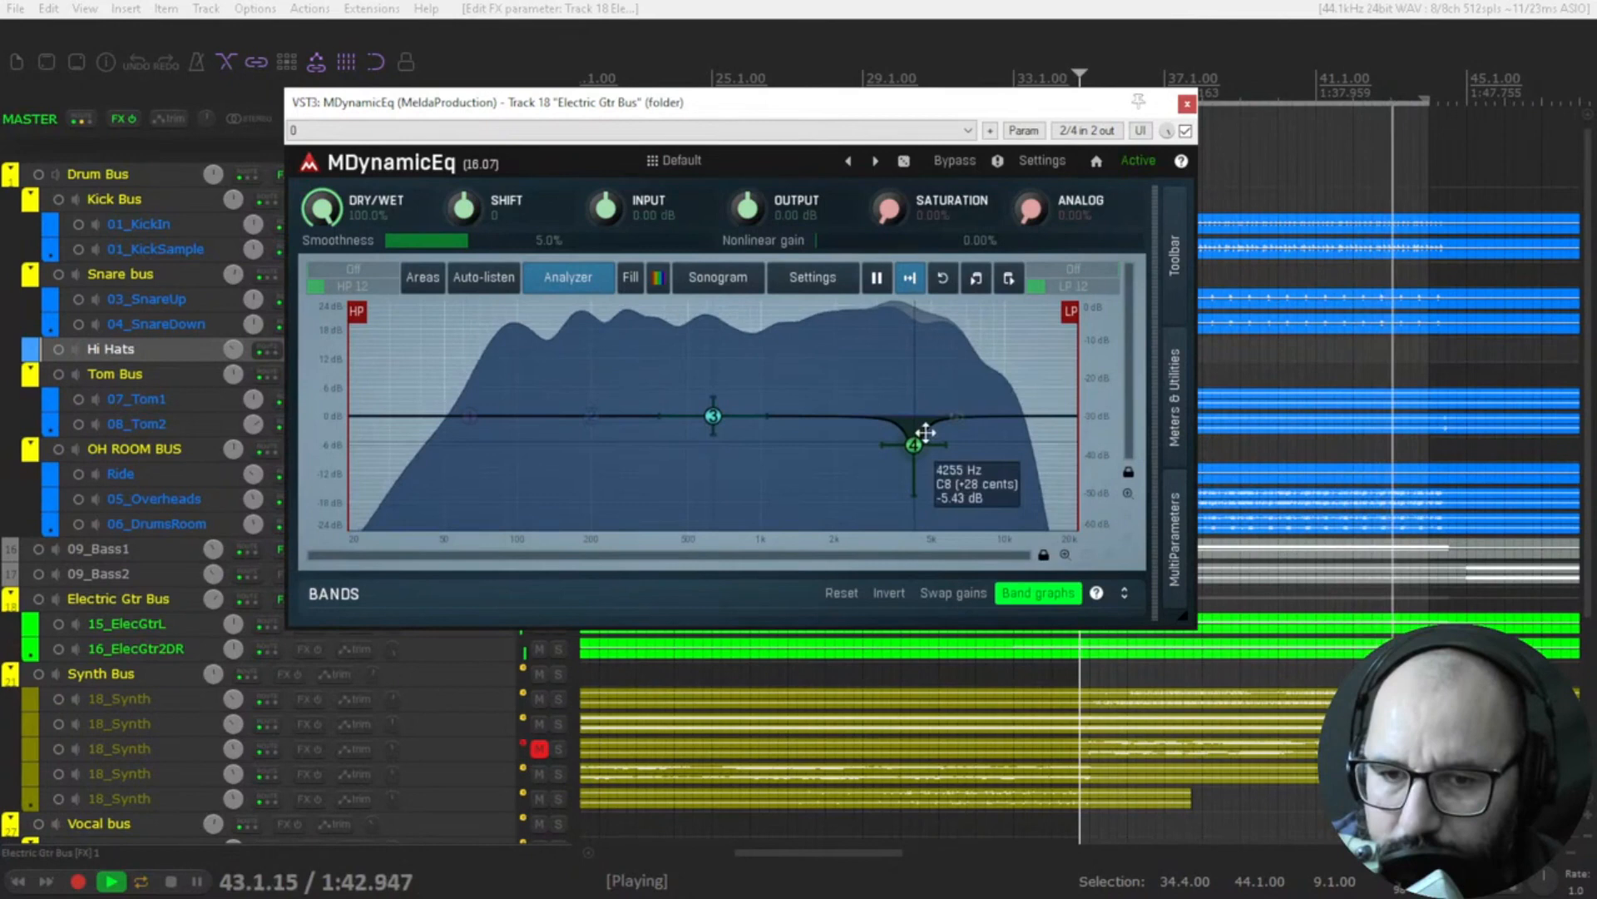
click(1186, 131)
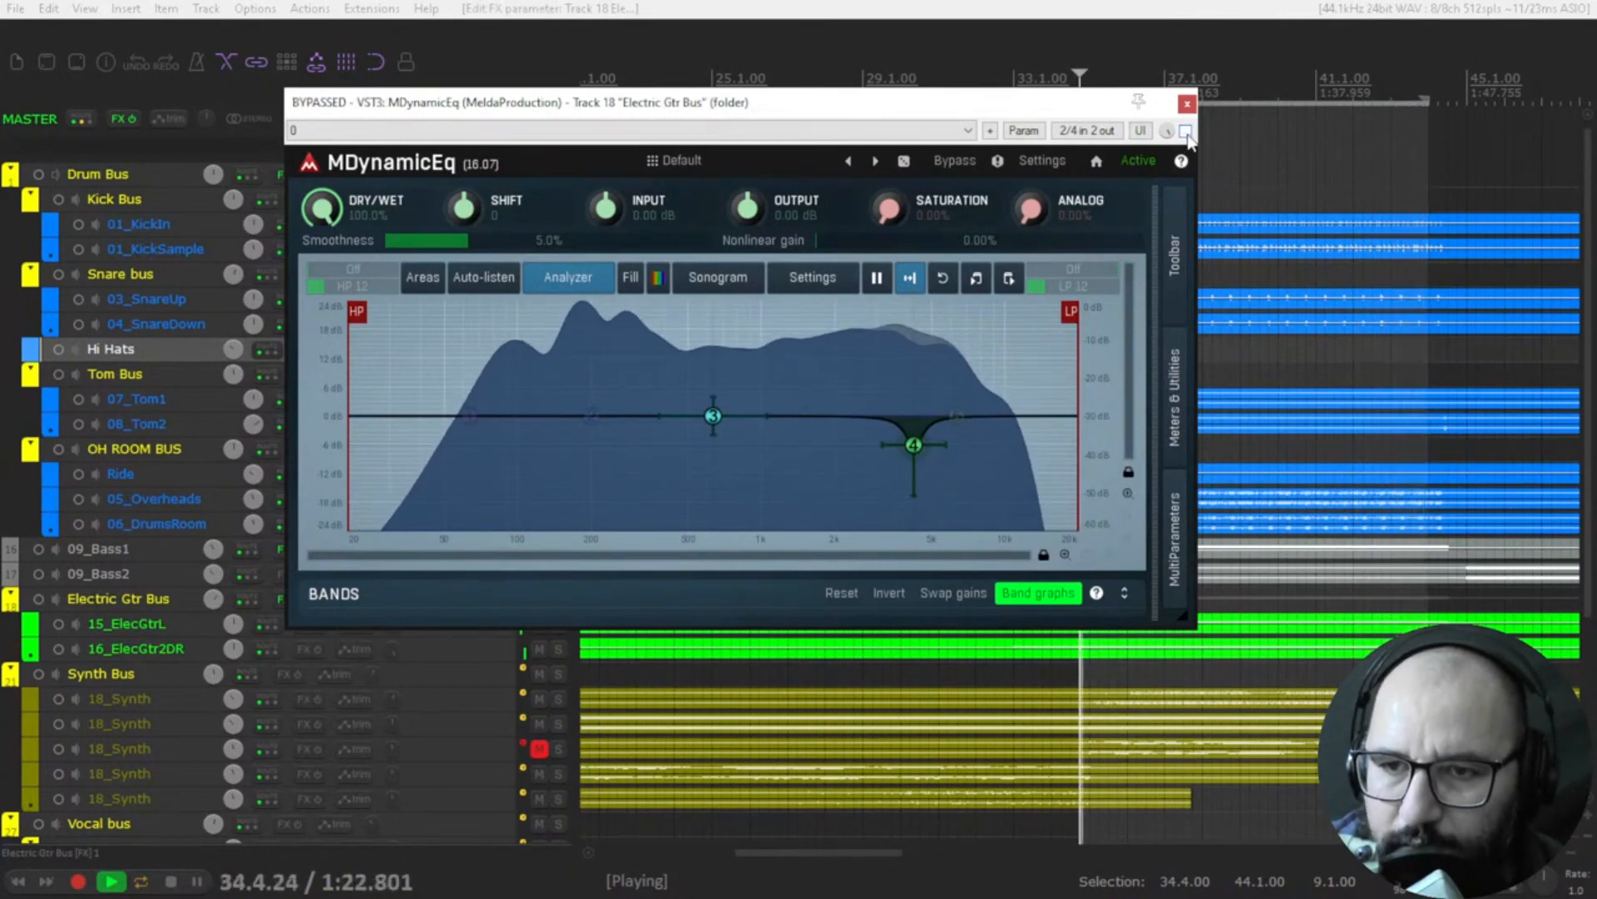
click(1186, 130)
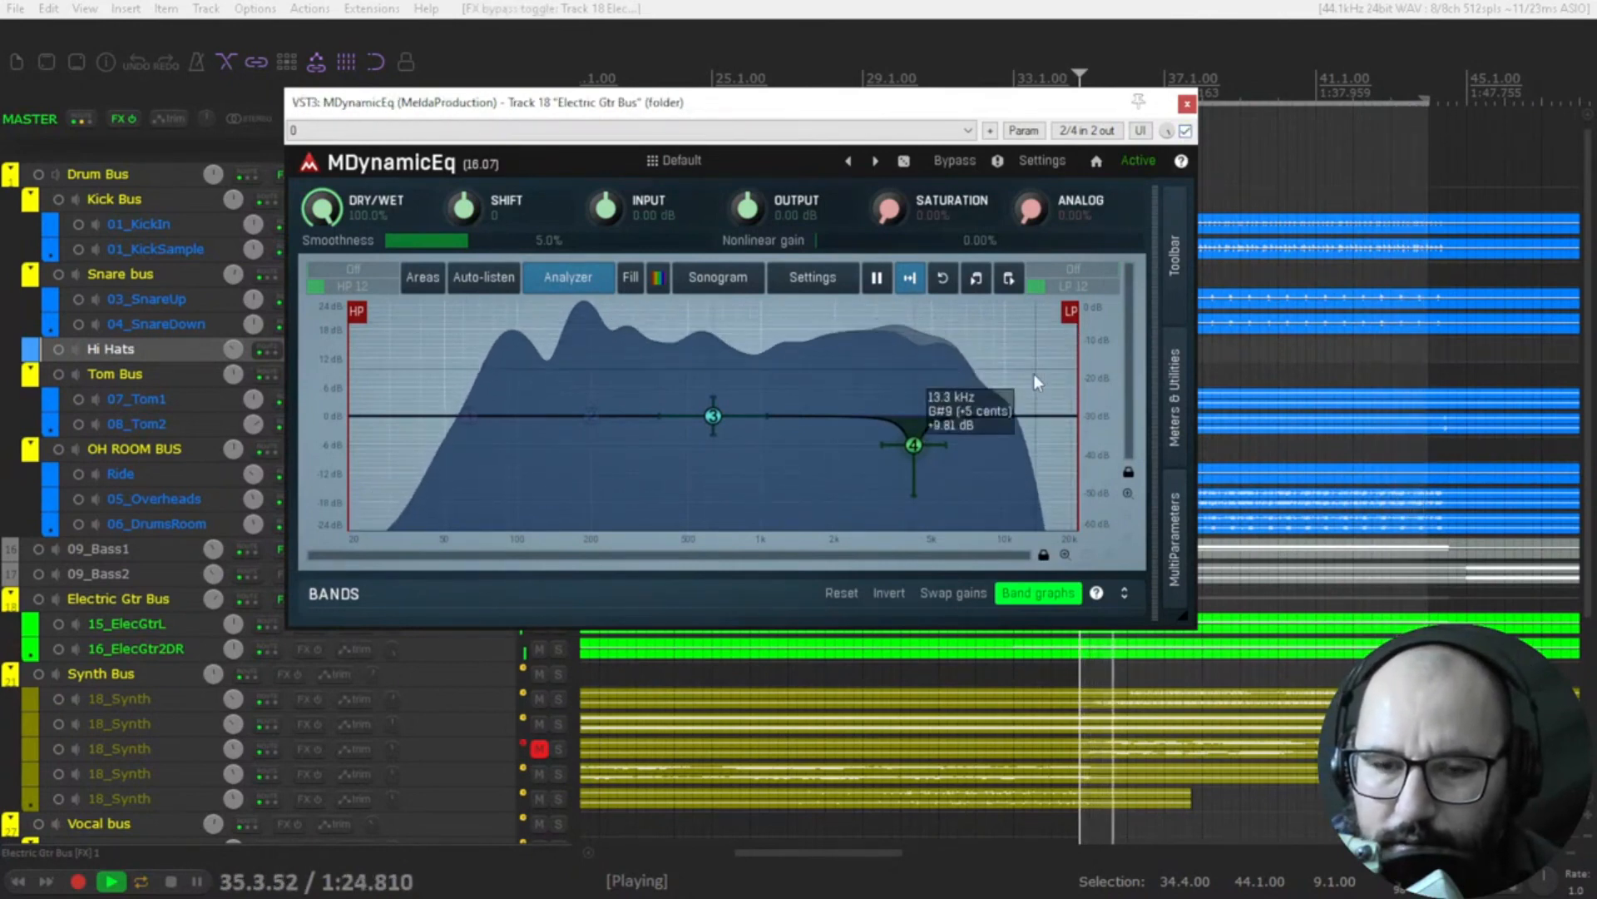
- Compare the guitars with band 4's dynamics disabled and enabled, leaving them enabled and playback stopped
double_click(913, 444)
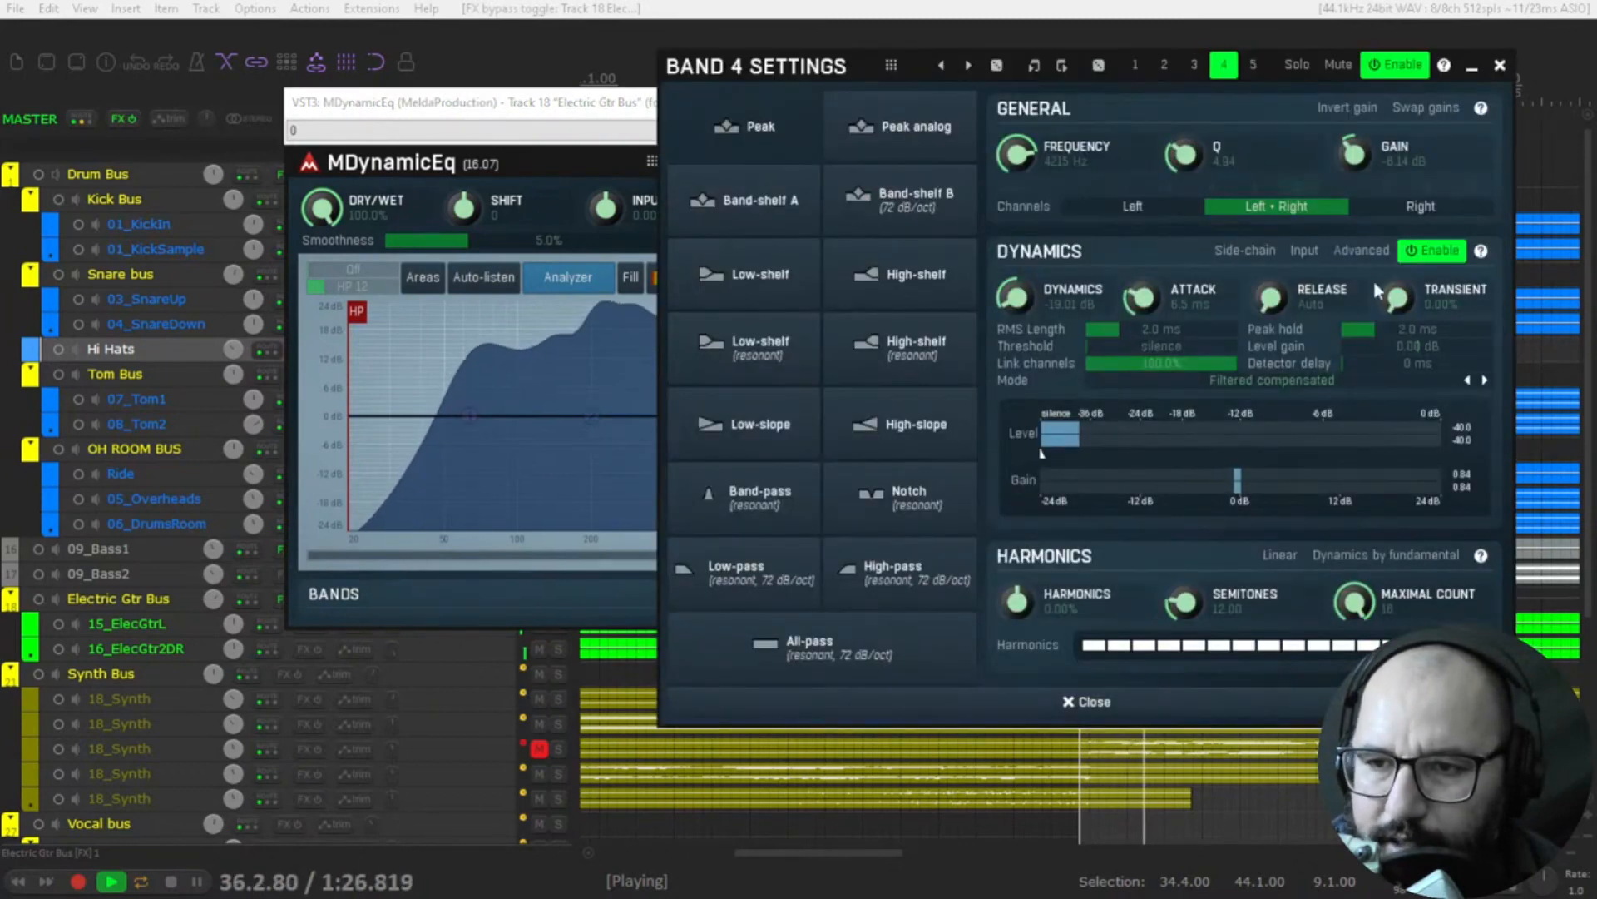
click(1425, 253)
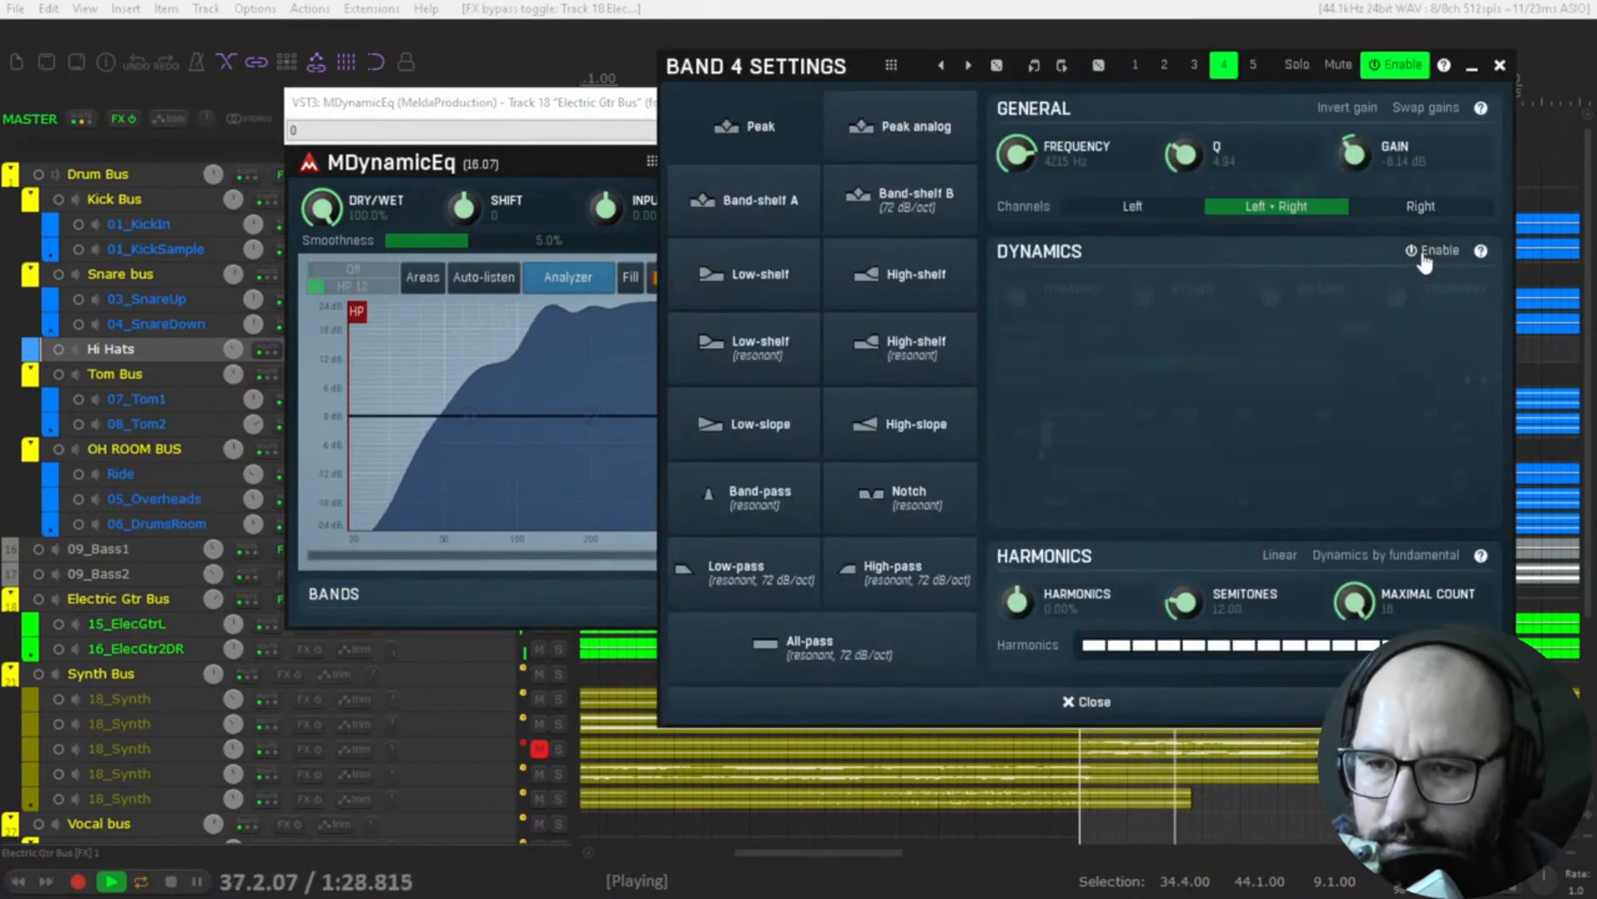
click(1421, 253)
click(1414, 253)
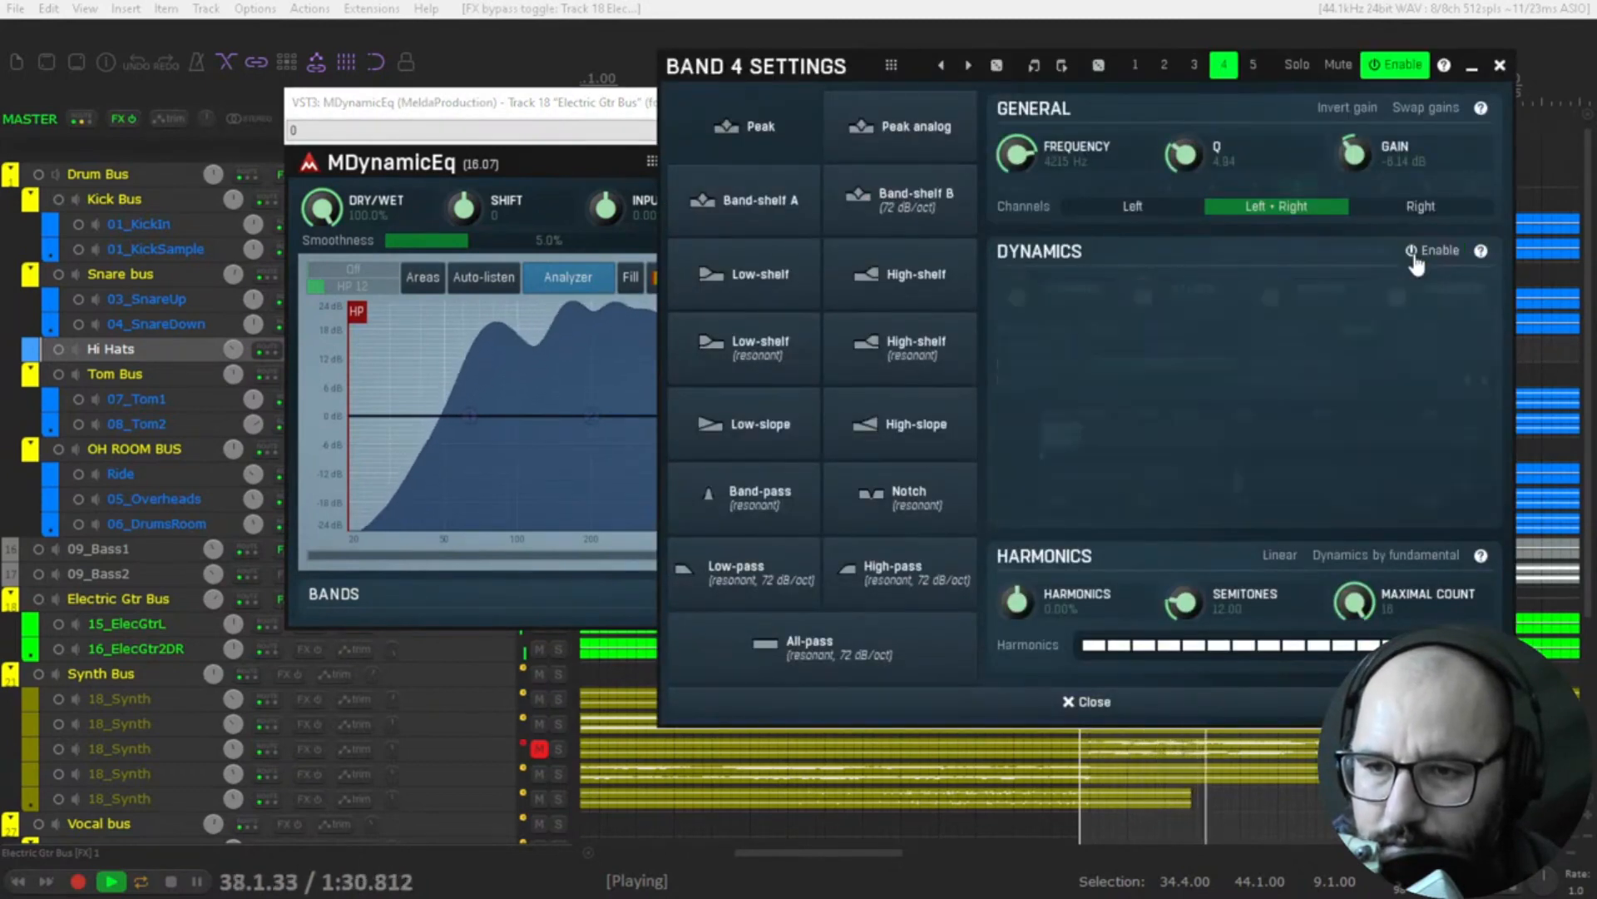
click(1414, 253)
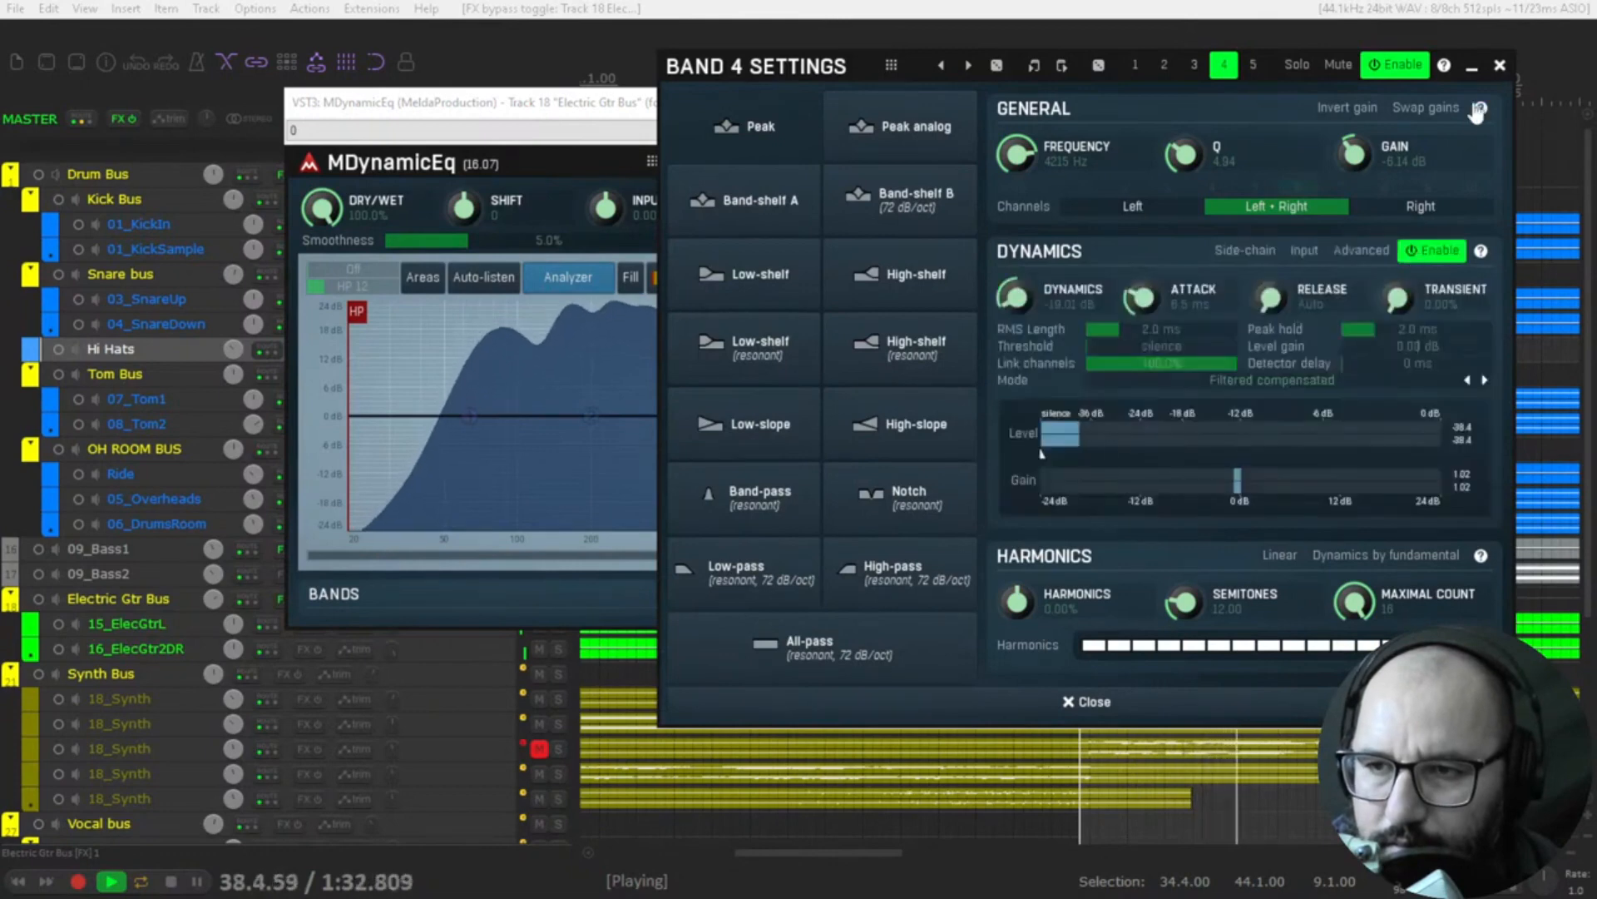
click(1501, 67)
key(space)
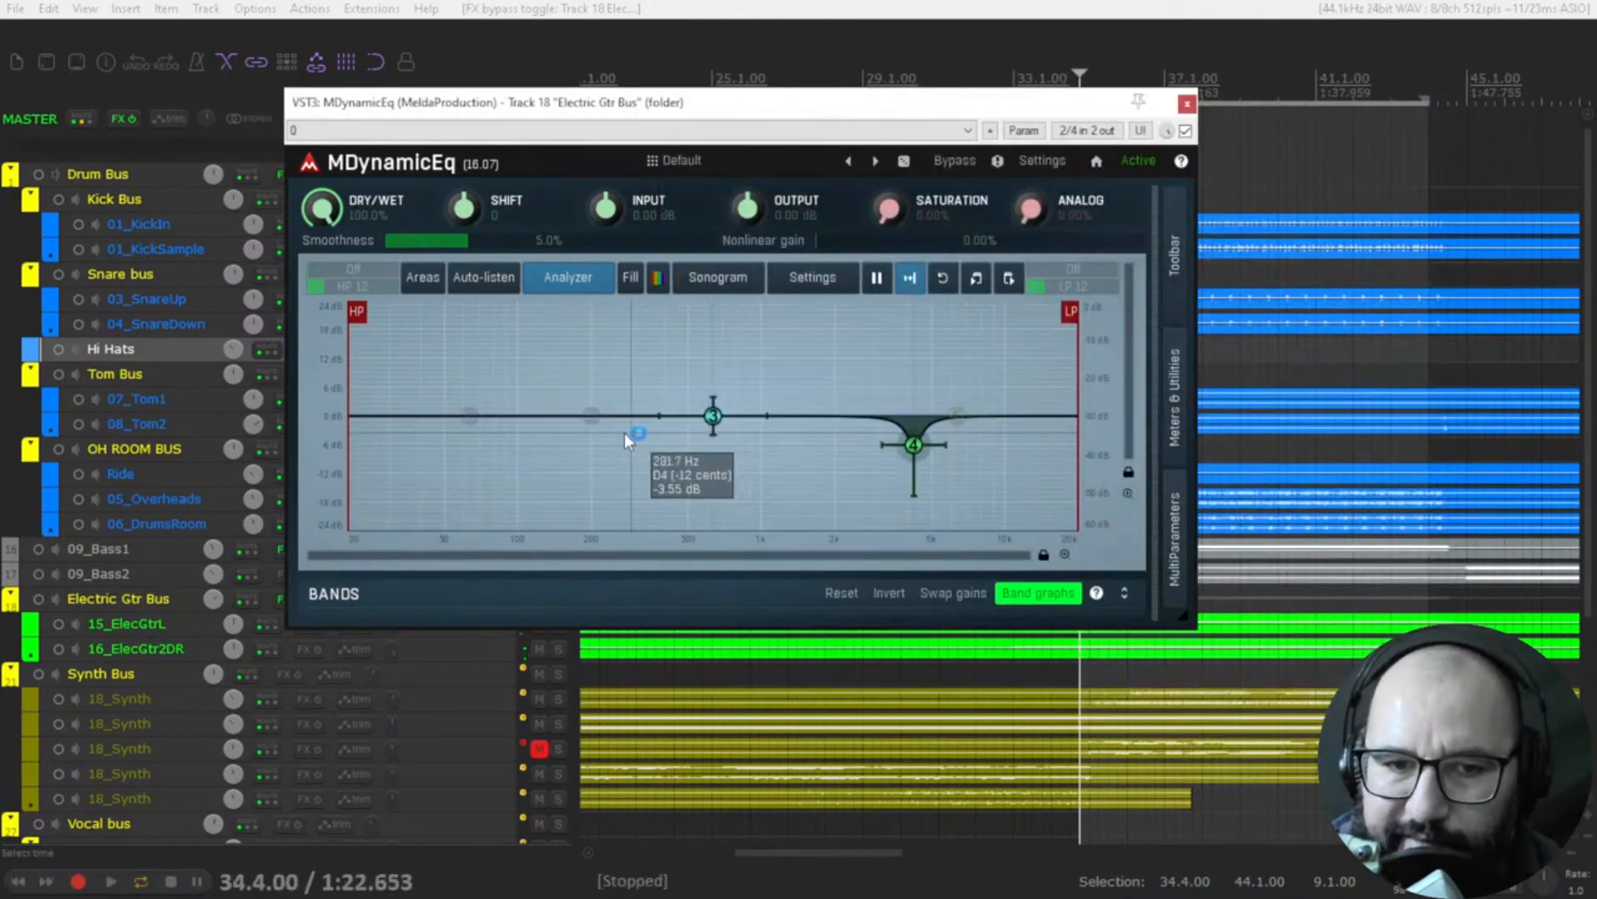
- Enable band 1 with a small boost near 89 Hz and set the high-pass filter to about 89.67 Hz
key(space)
double_click(510, 416)
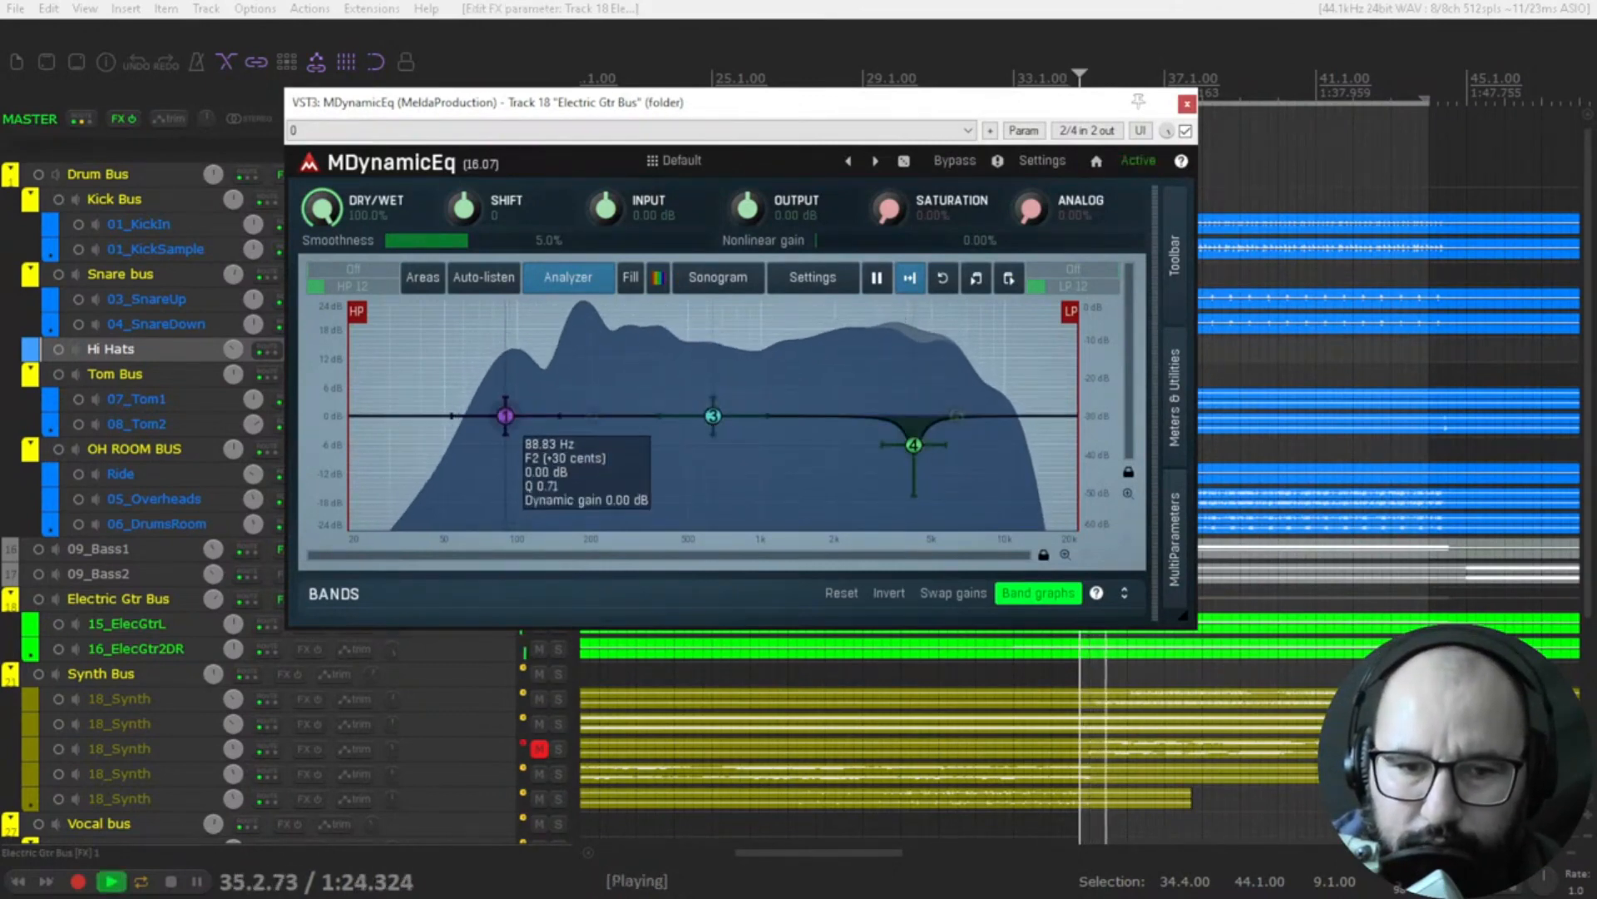
mouse_move(510, 416)
mouse_down()
mouse_move(517, 385)
mouse_move(510, 399)
mouse_up()
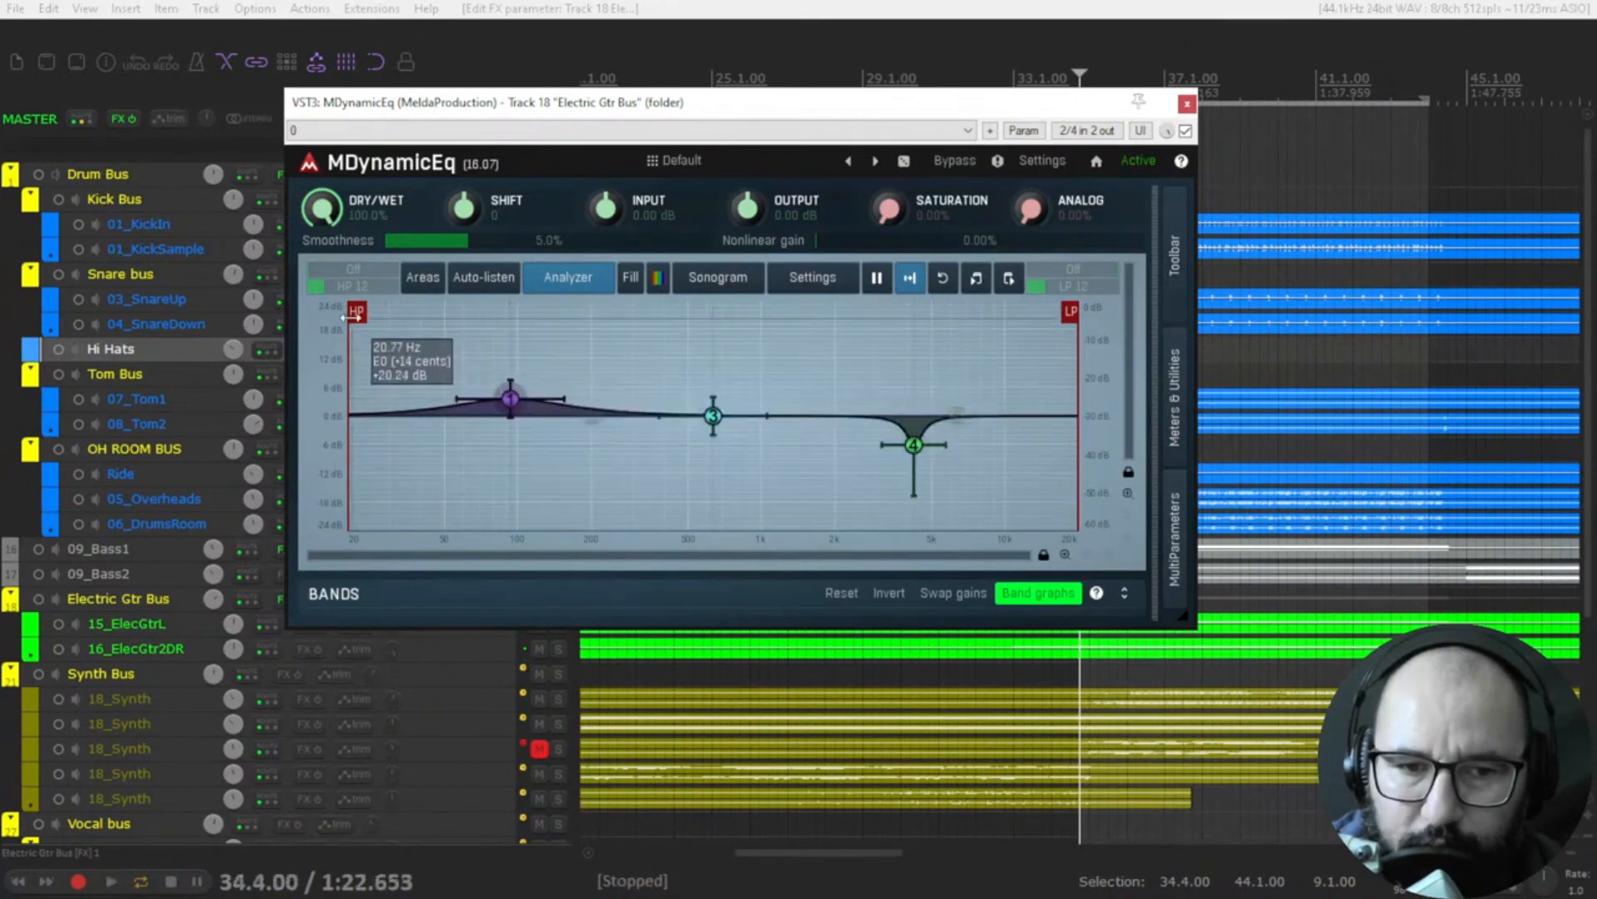
drag(356, 311, 515, 312)
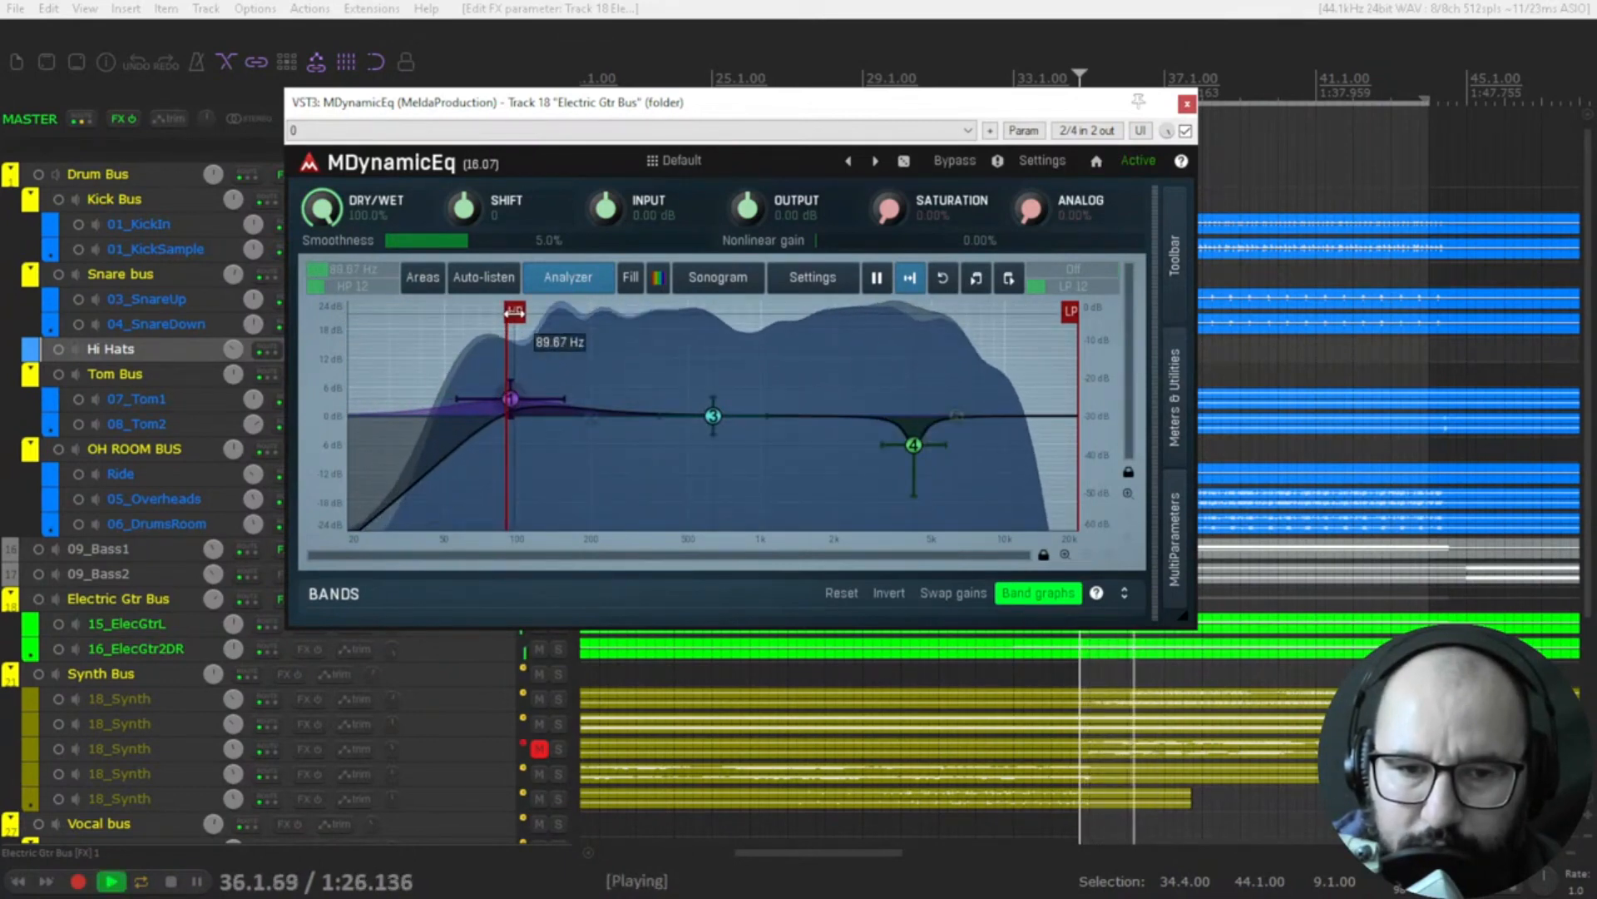
- Turn band 1 into a cut of about -2.71 dB at 142.4 Hz with a Q of 2.28 and dynamics of about -3.26 dB
drag(510, 398, 559, 429)
right_click(559, 429)
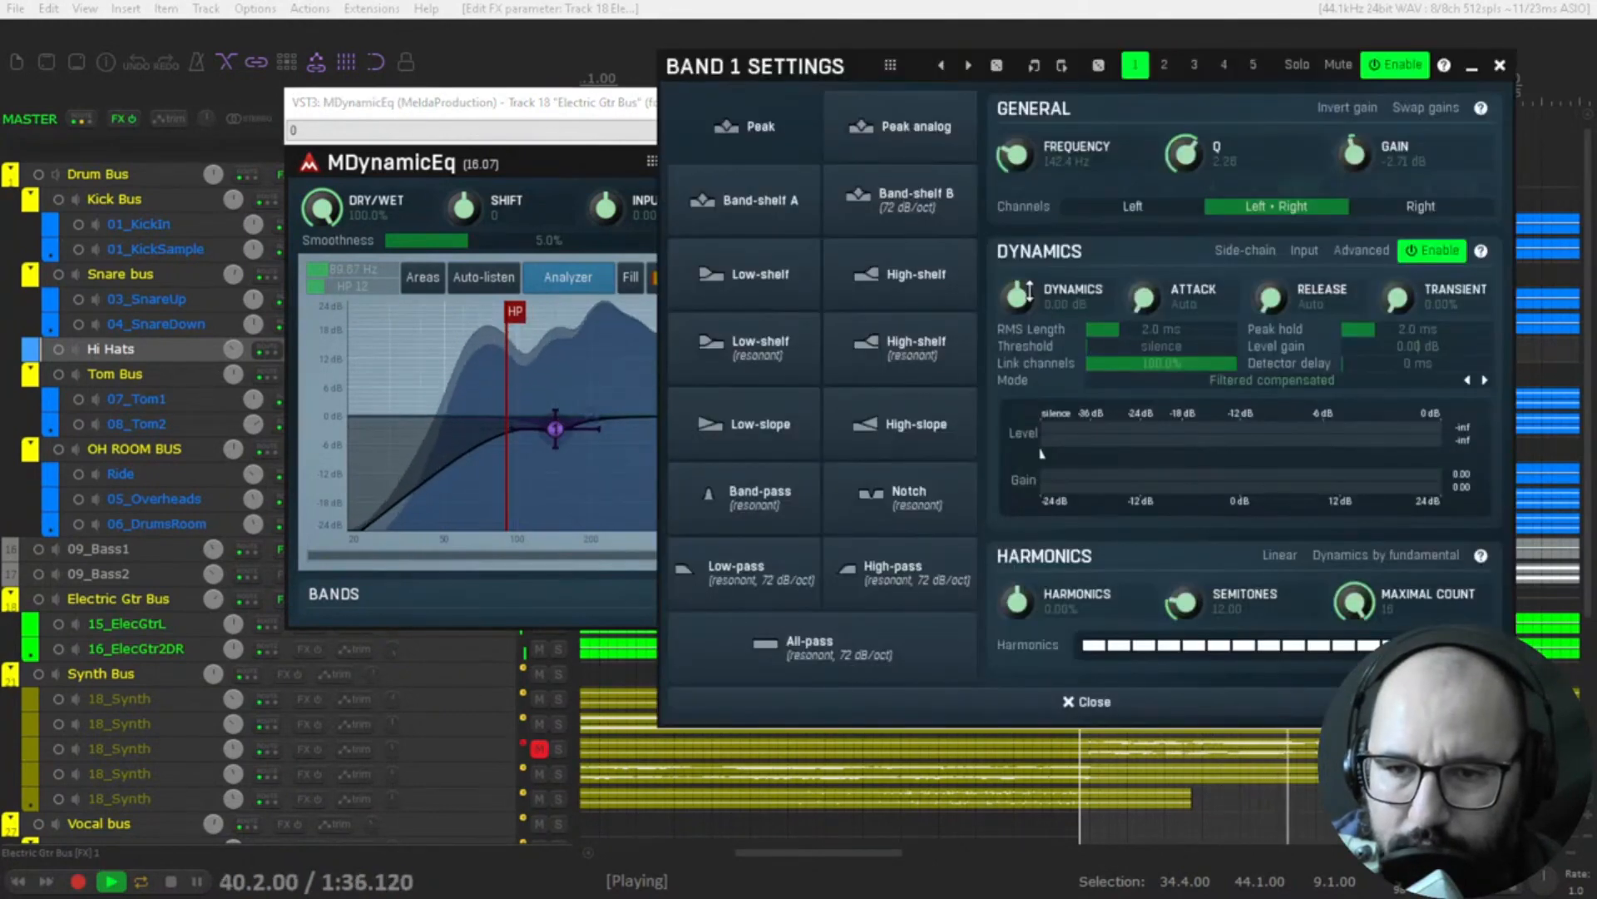
mouse_move(1017, 297)
mouse_down()
mouse_move(1016, 334)
mouse_move(1017, 306)
mouse_up()
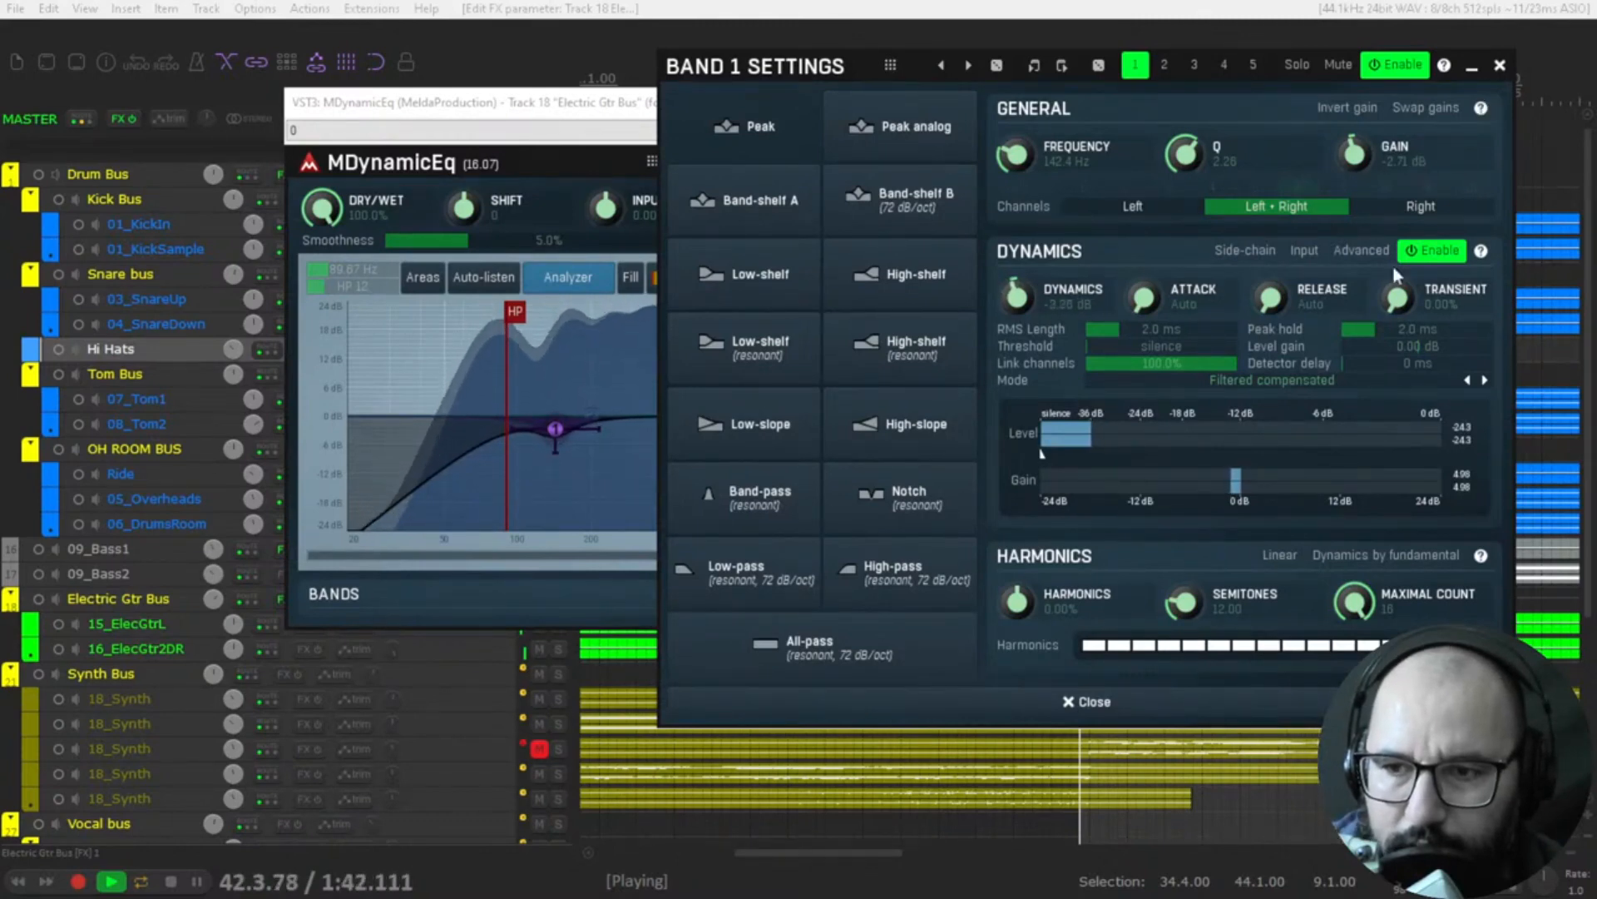
- Compare the guitars with band 1's dynamics disabled and with the equalizer bypassed, re-enable both and stop playback
click(1417, 254)
click(1414, 258)
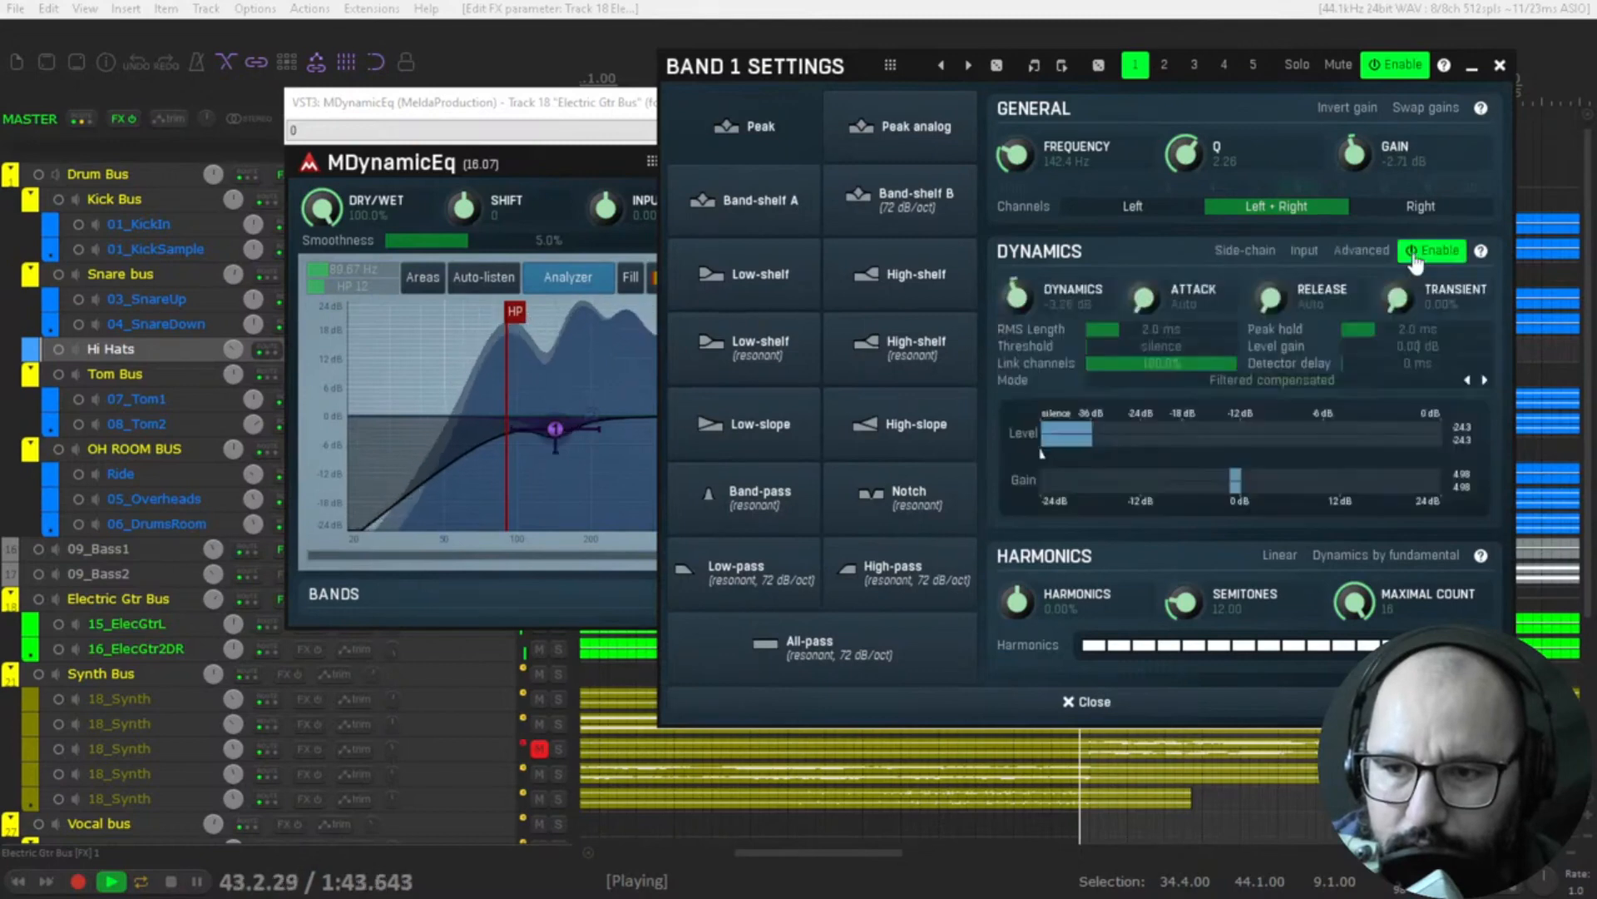
click(1500, 66)
click(1186, 131)
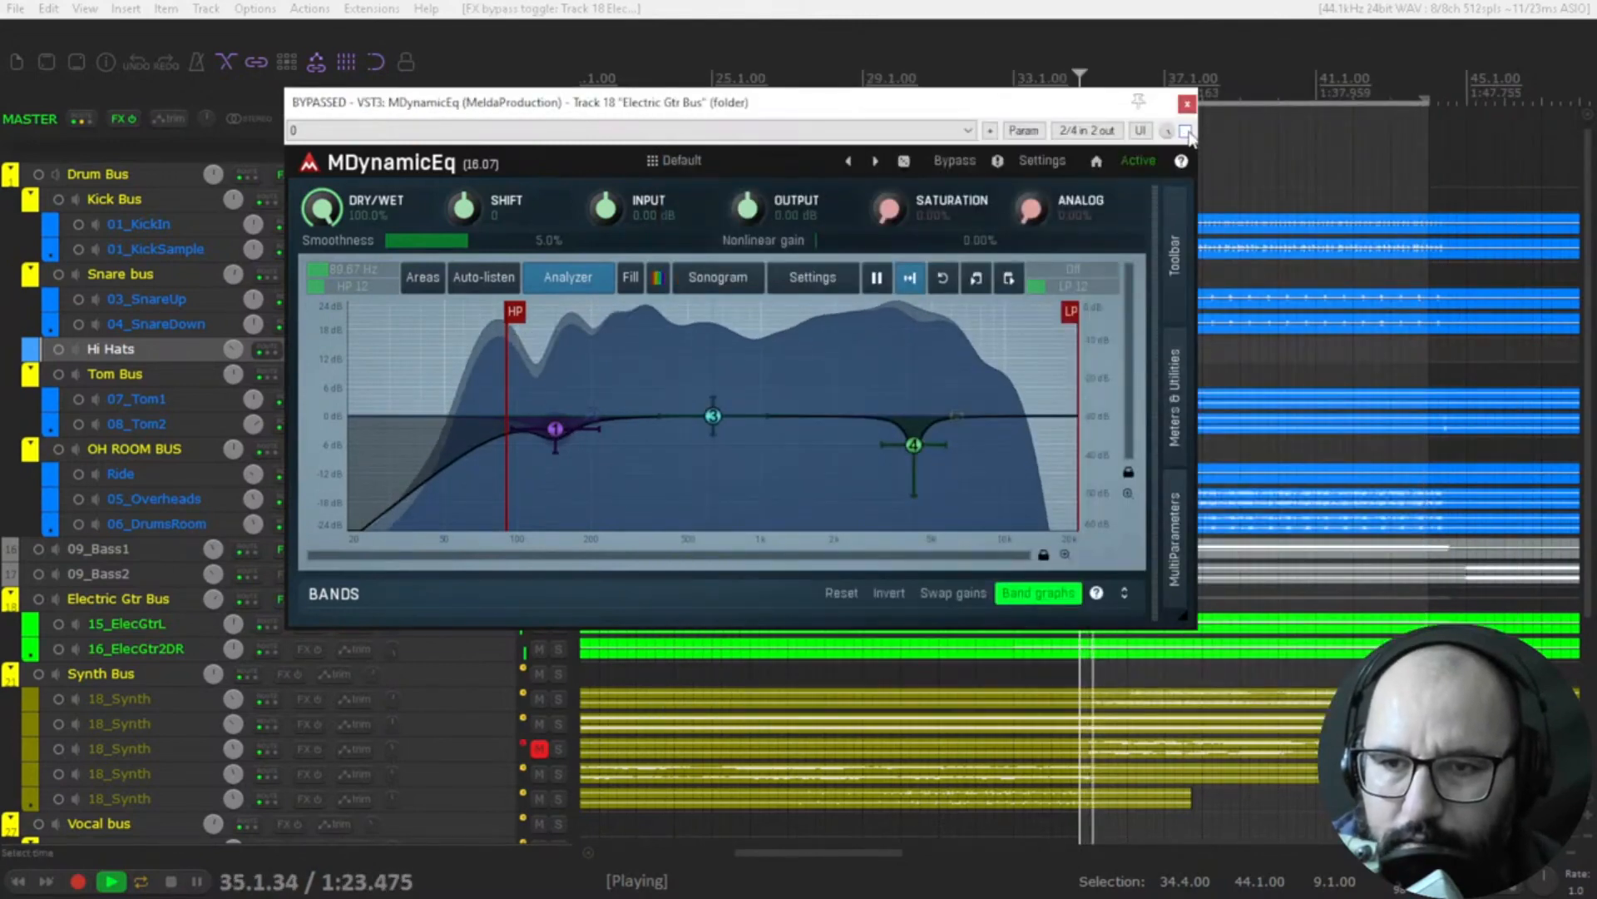
click(1185, 131)
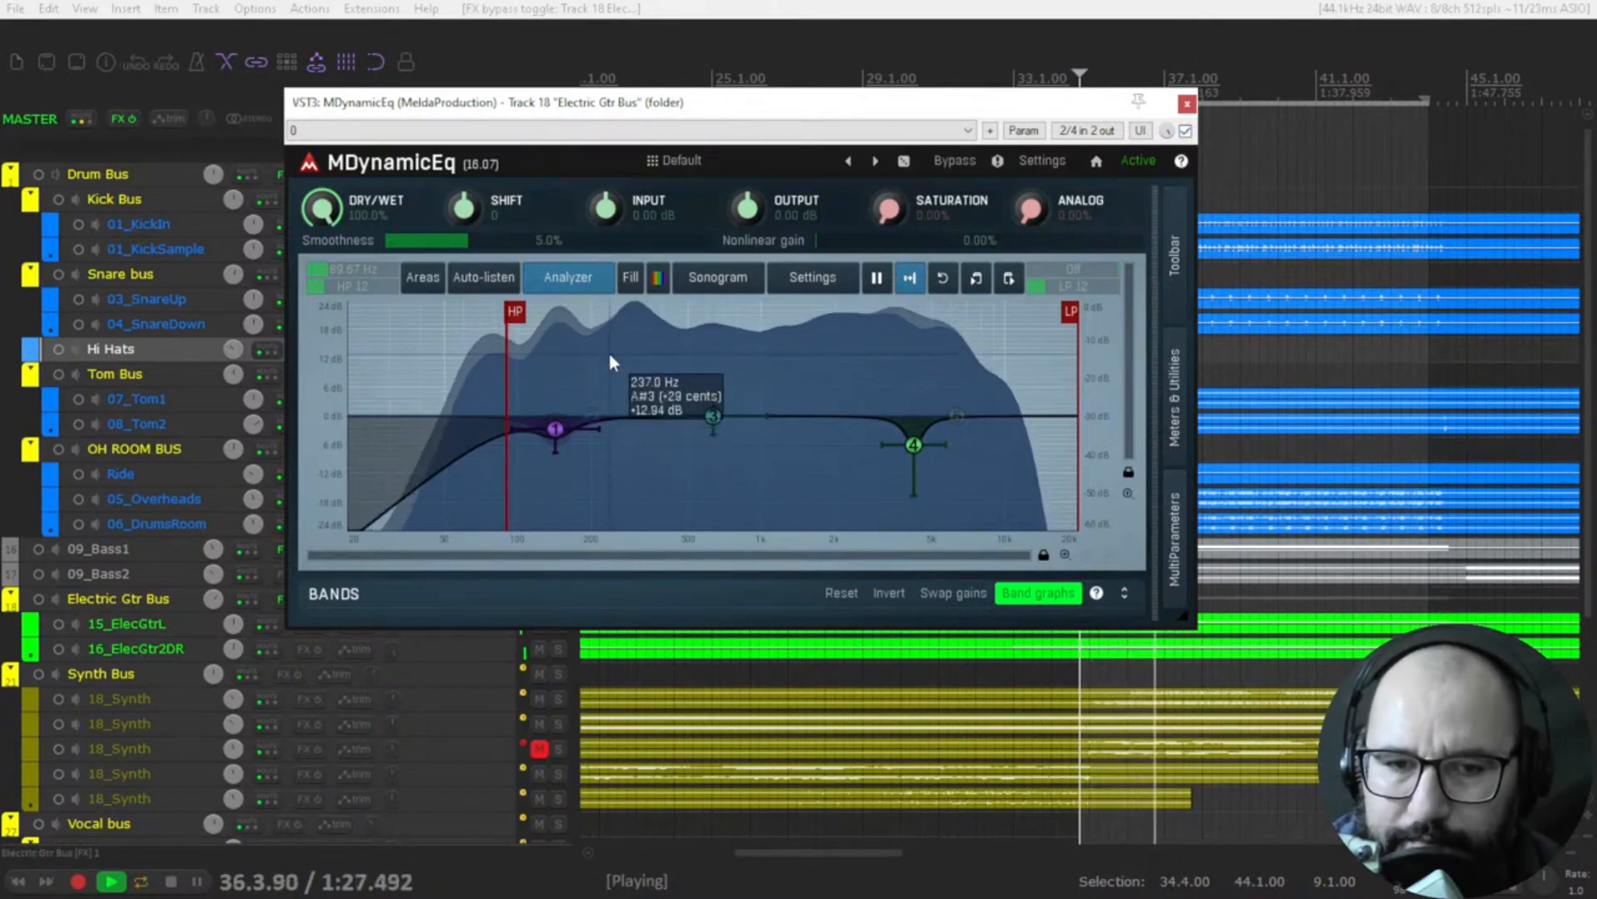
key(space)
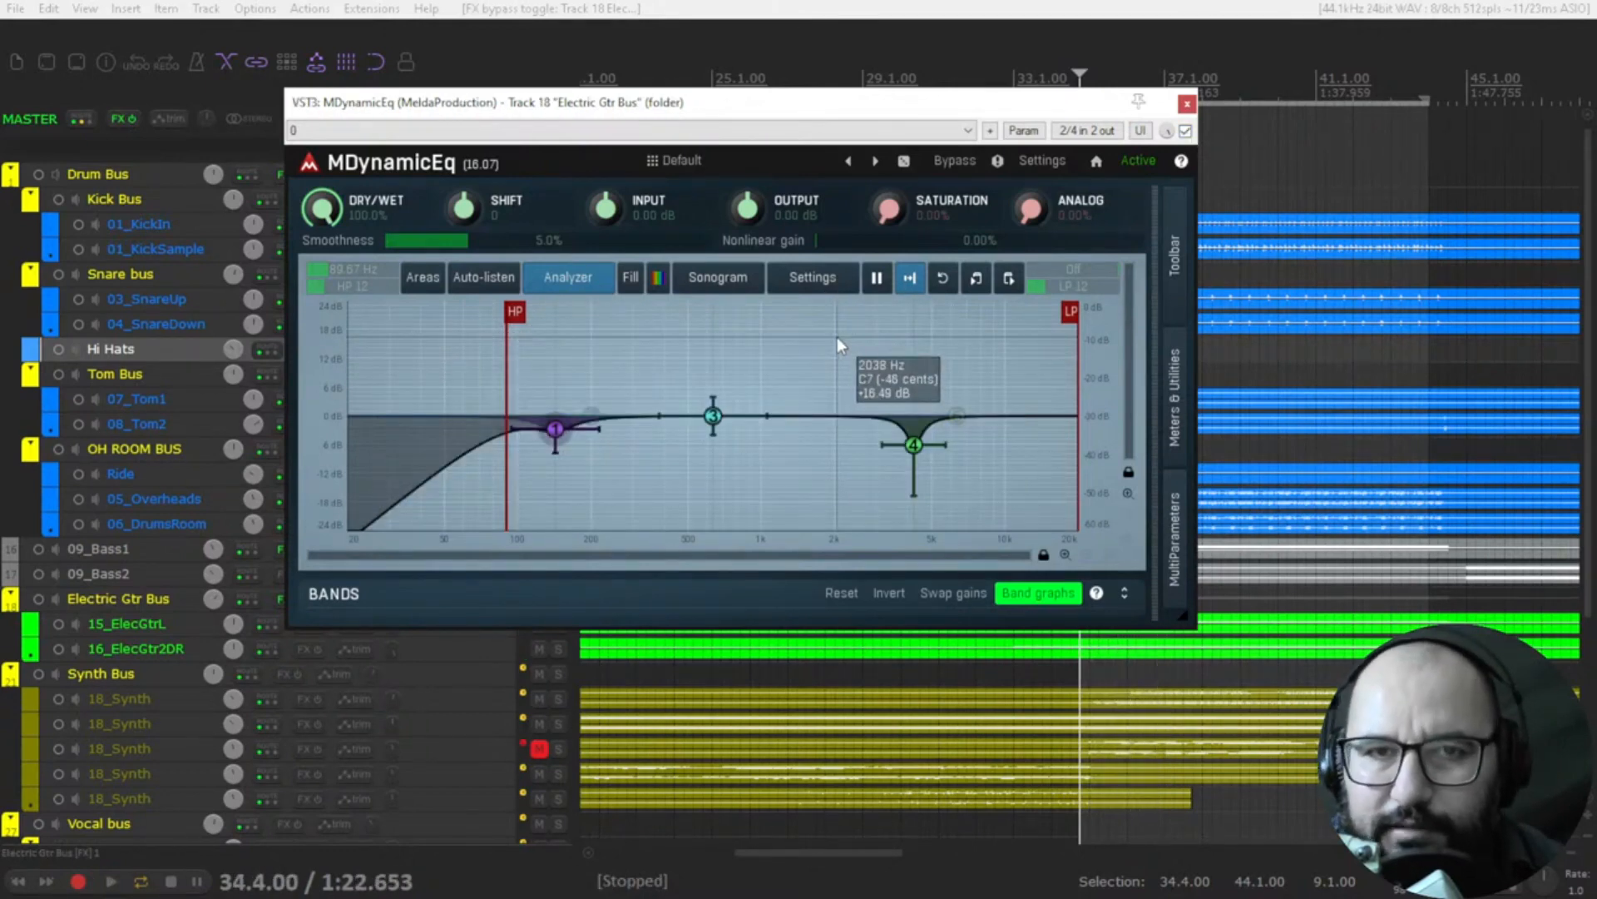